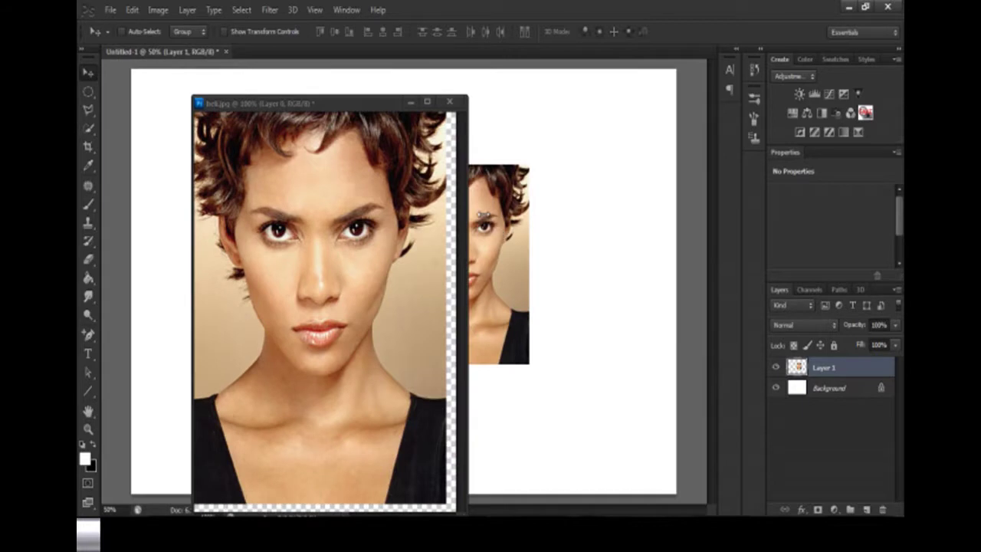
# Dock the floating photo window as a document tab and move the portrait in Untitled-1 toward the canvas's upper-left area.
pyautogui.moveTo(388, 103); pyautogui.dragTo(383, 54)
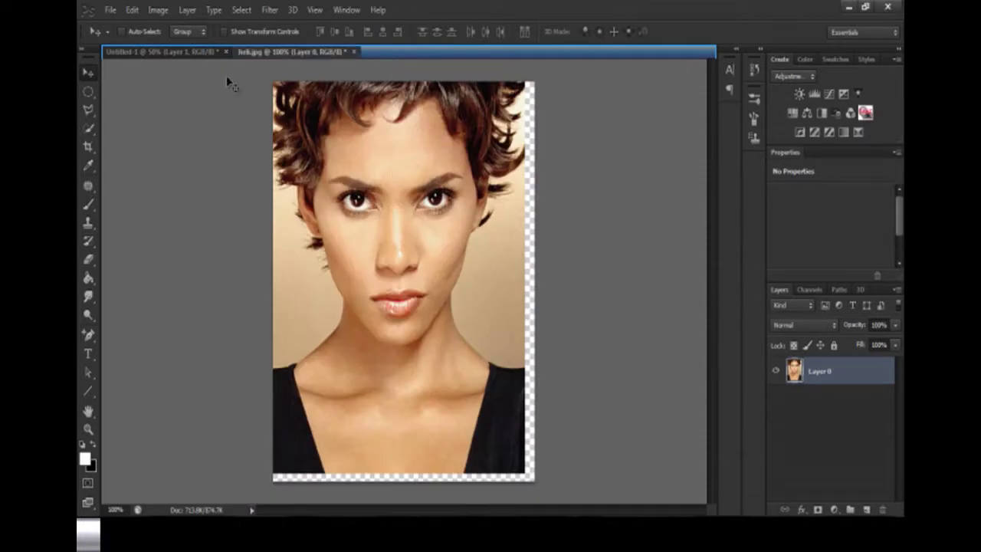
pyautogui.click(208, 55)
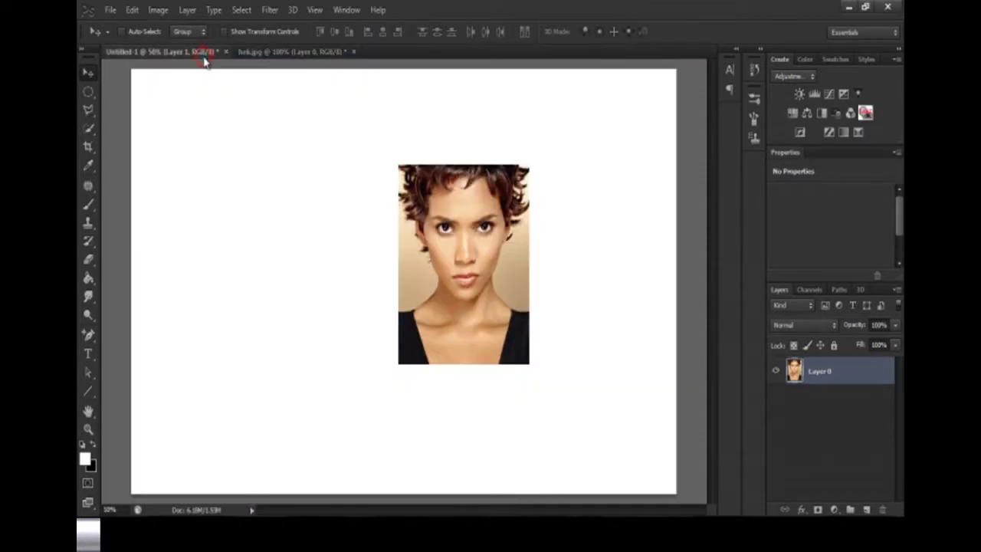
pyautogui.moveTo(430, 258); pyautogui.dragTo(273, 233)
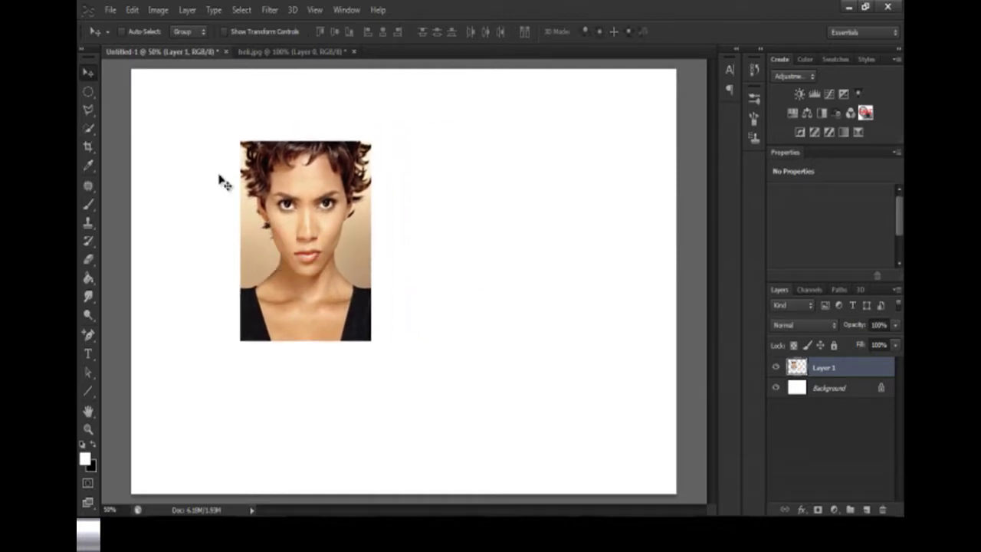
# Select a rectangle around the face with the Rectangular Marquee, try moving it onto the blank canvas beside the photo, and undo the move.
pyautogui.moveTo(90, 93)
pyautogui.mouseDown()
pyautogui.moveTo(112, 99)
pyautogui.moveTo(108, 92)
pyautogui.mouseUp()
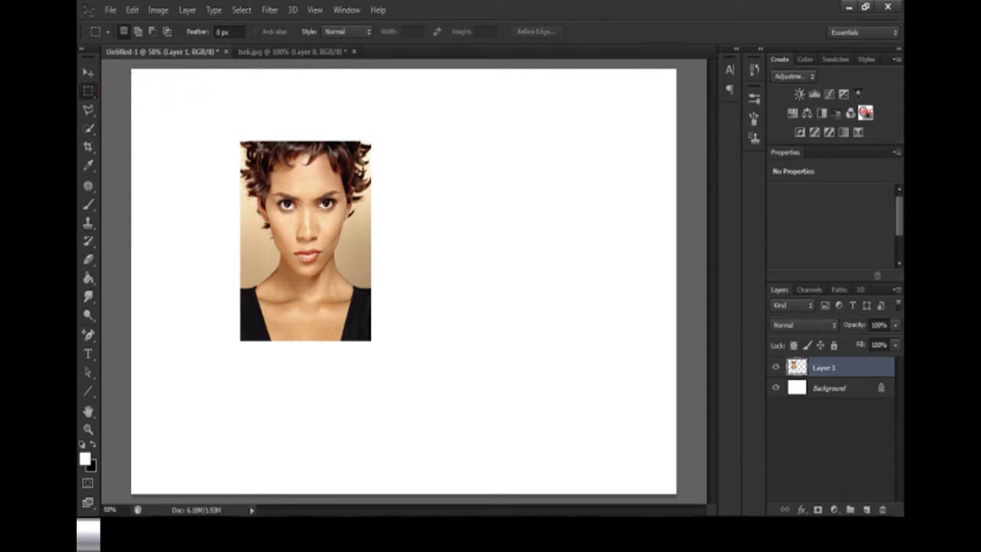
pyautogui.moveTo(259, 153); pyautogui.dragTo(355, 312)
pyautogui.click(355, 312)
pyautogui.hotkey('ctrl', 'z')
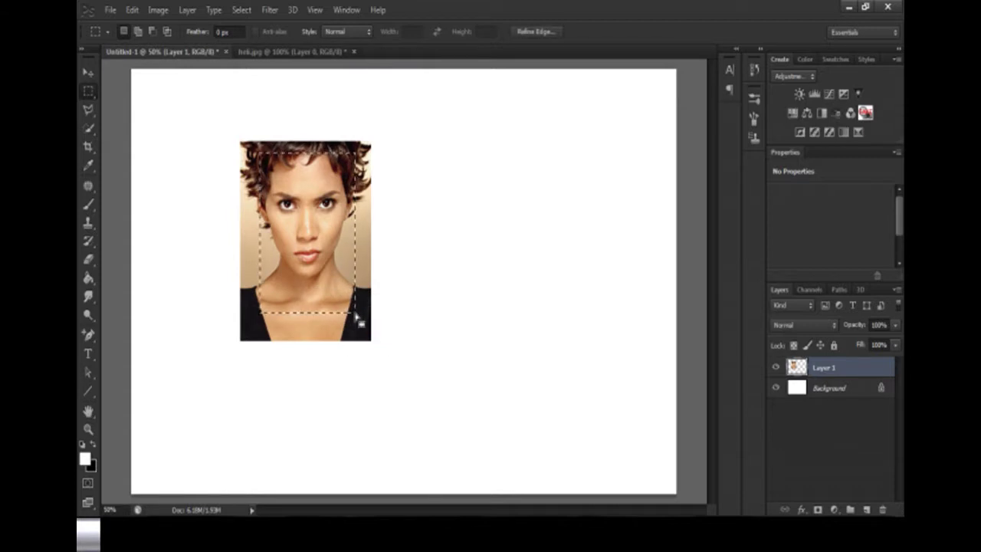
pyautogui.click(89, 74)
pyautogui.moveTo(286, 214); pyautogui.dragTo(469, 291)
pyautogui.hotkey('ctrl', 'z')
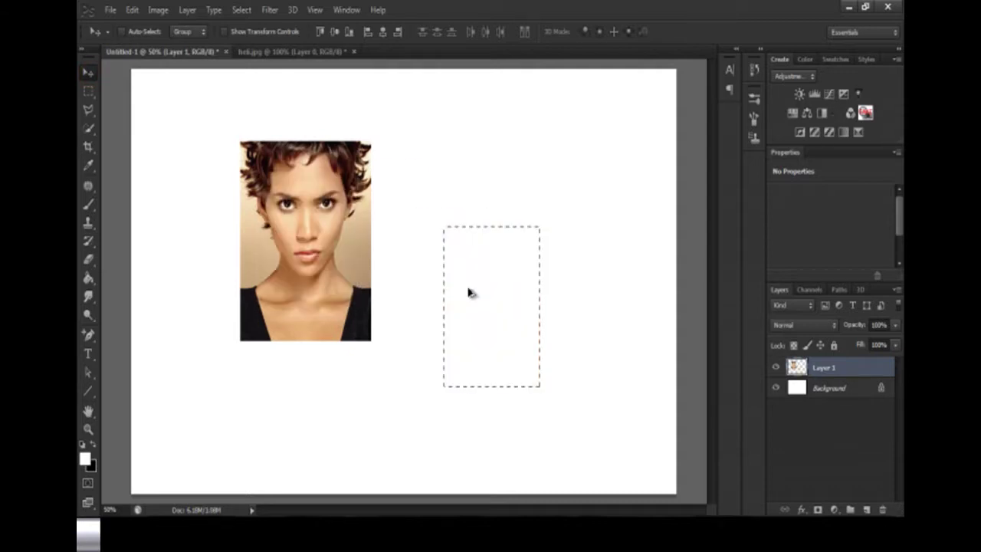
pyautogui.hotkey('ctrl', 'alt', 'z')
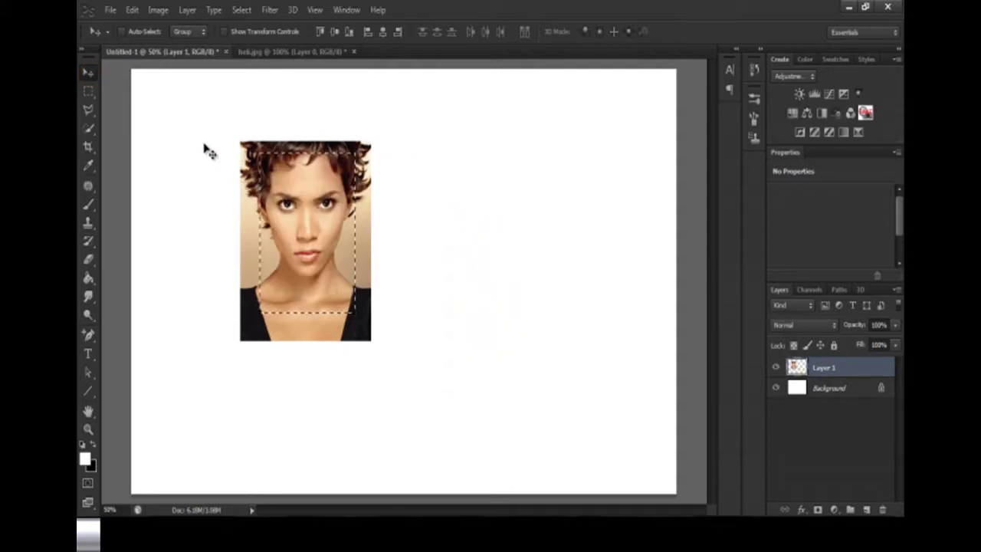
# Make a smaller Rectangular Marquee selection over the face and clear it again.
pyautogui.click(89, 92)
pyautogui.moveTo(250, 152); pyautogui.dragTo(338, 253)
pyautogui.click(338, 253)
pyautogui.hotkey('ctrl', 'z')
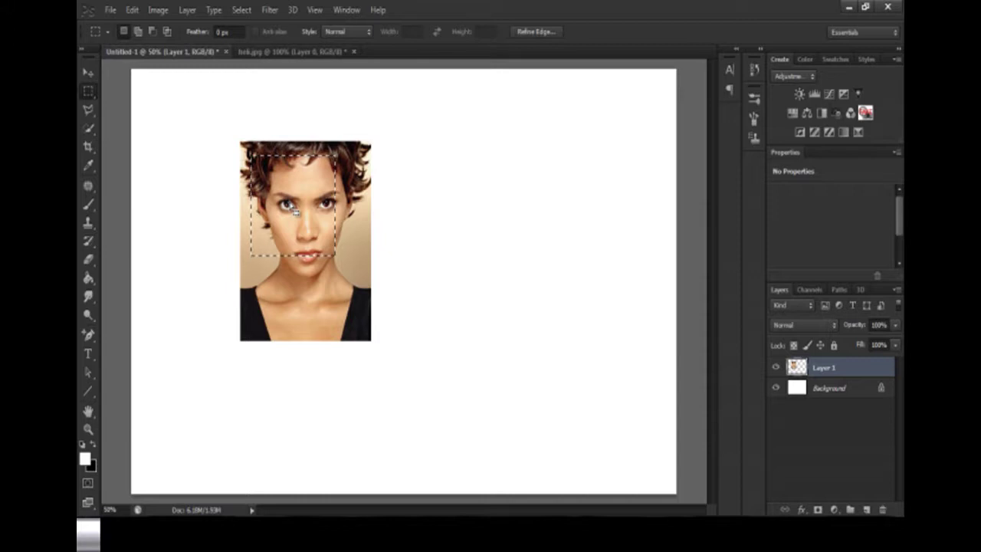
pyautogui.click(294, 211)
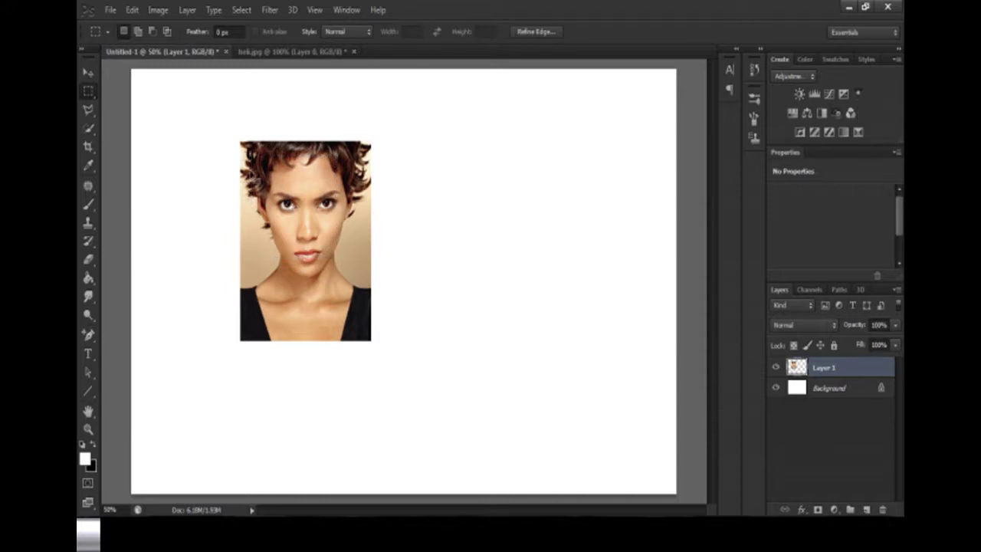
# Copy an elliptical selection of the face to a new layer and move the oval cutout beside the original photo.
pyautogui.click(88, 91)
pyautogui.click(111, 105)
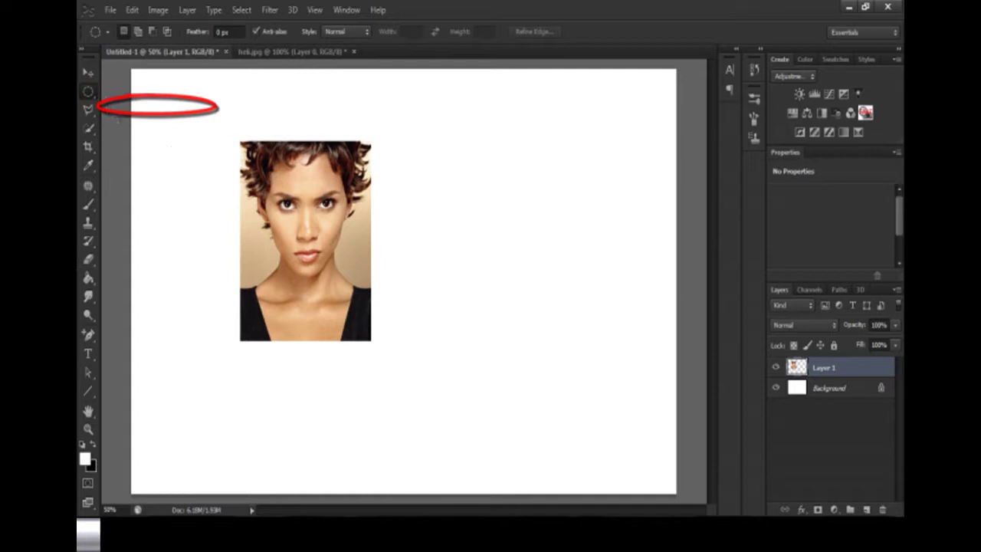
pyautogui.moveTo(272, 176); pyautogui.dragTo(353, 298)
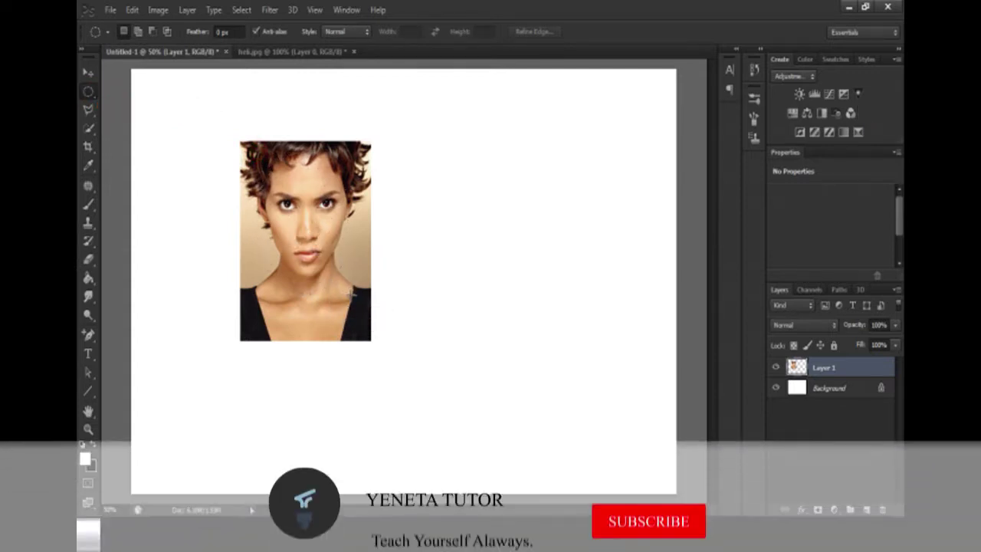
pyautogui.hotkey('ctrl', 'shift', 'alt', 'n')
pyautogui.hotkey('ctrl', 'd')
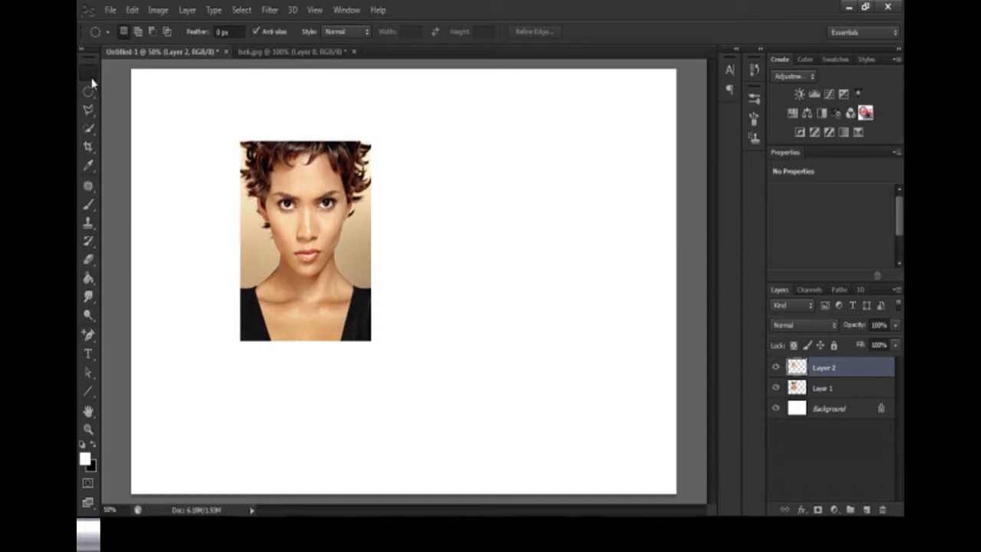
pyautogui.click(89, 75)
pyautogui.moveTo(300, 211); pyautogui.dragTo(438, 238)
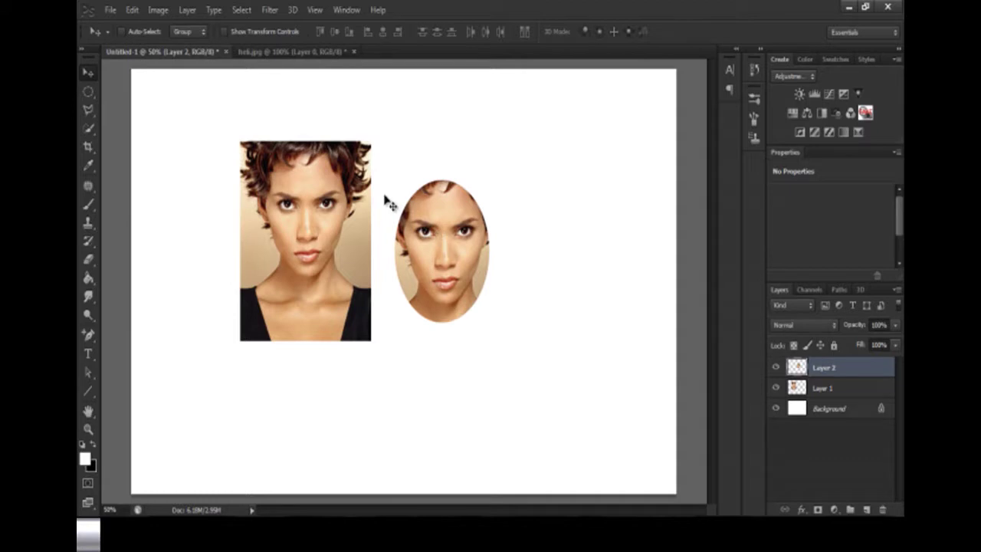
# Delete the left-hand strip of the portrait on Layer 1 using a tall rectangular selection.
pyautogui.moveTo(89, 93); pyautogui.dragTo(132, 89)
pyautogui.moveTo(195, 98); pyautogui.dragTo(259, 348)
pyautogui.click(260, 348)
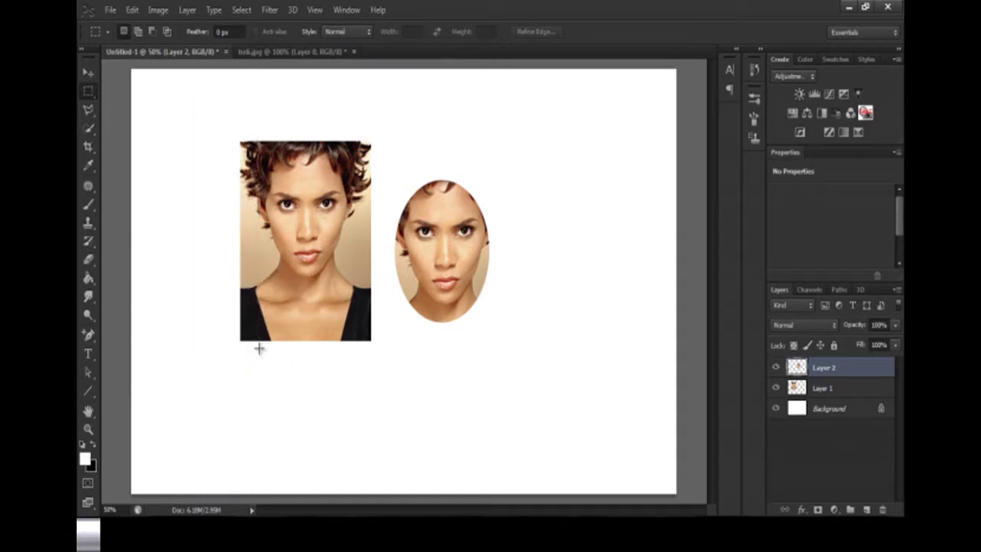
pyautogui.hotkey('ctrl', 'z')
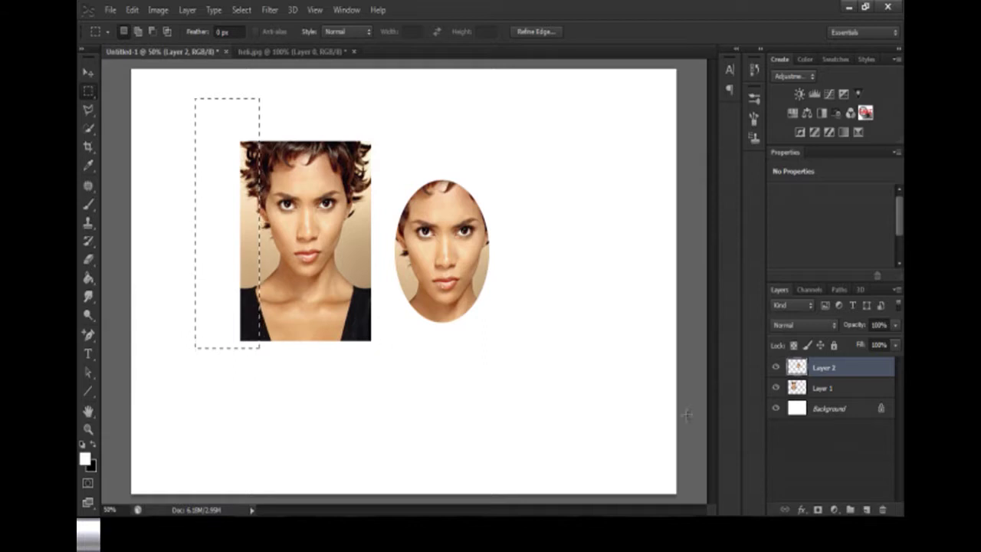
pyautogui.click(820, 391)
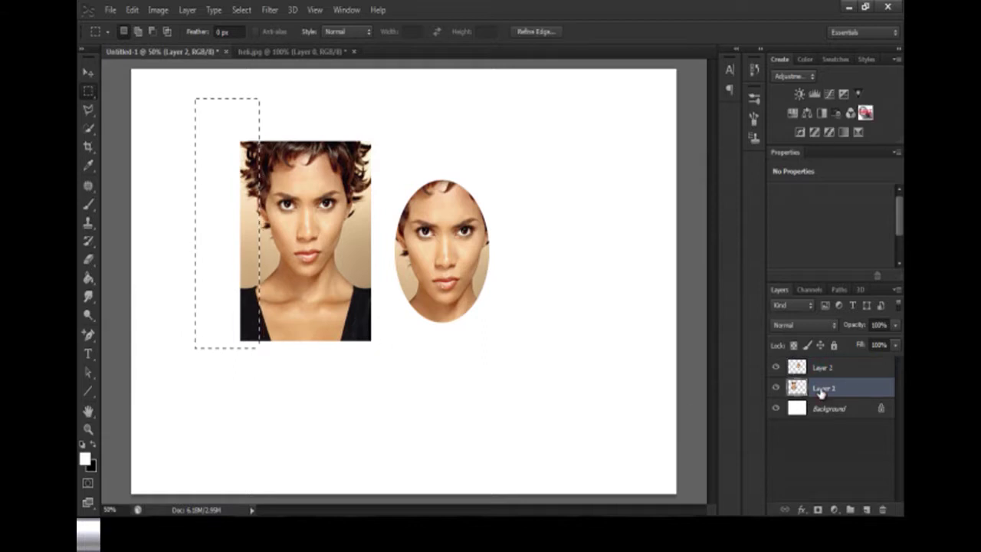
pyautogui.press('Delete')
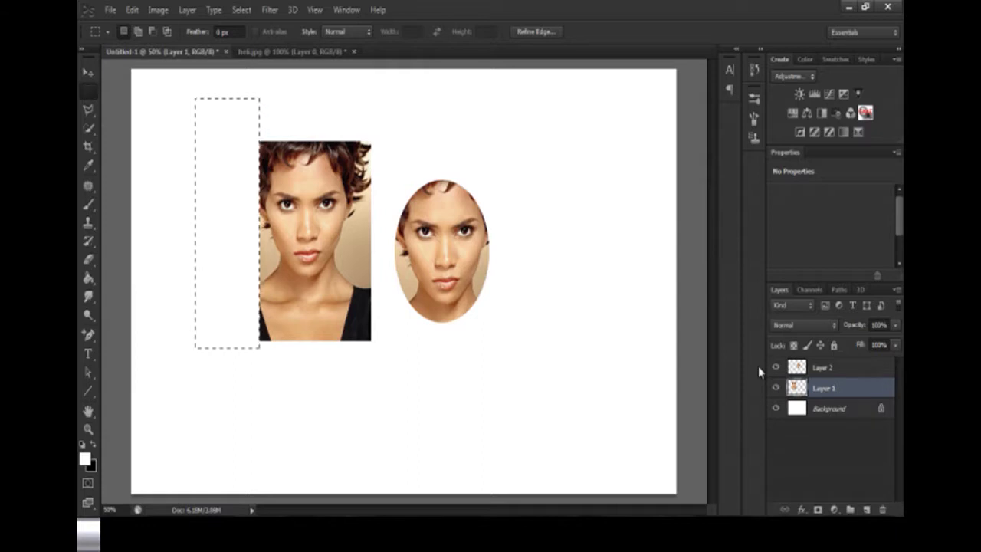
pyautogui.click(88, 109)
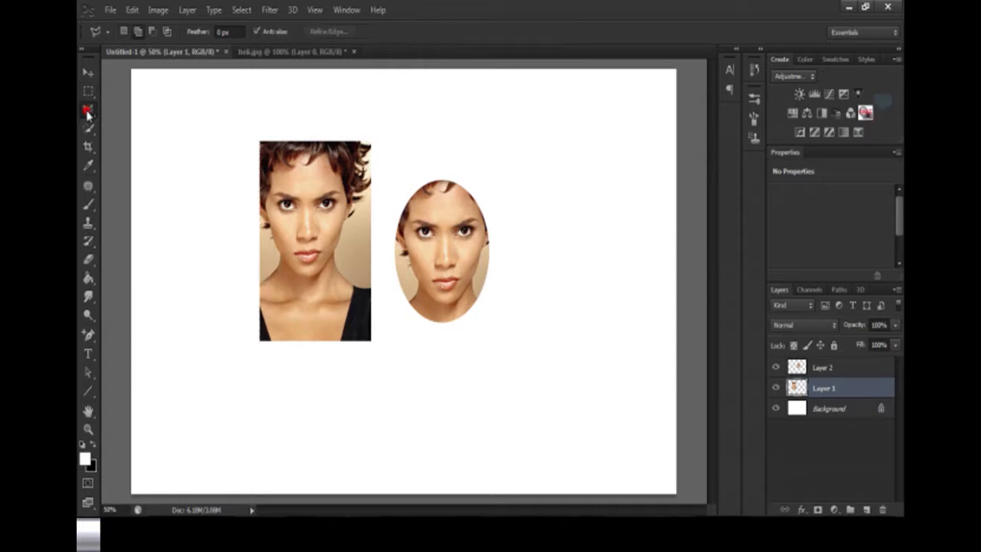
pyautogui.rightClick(88, 109)
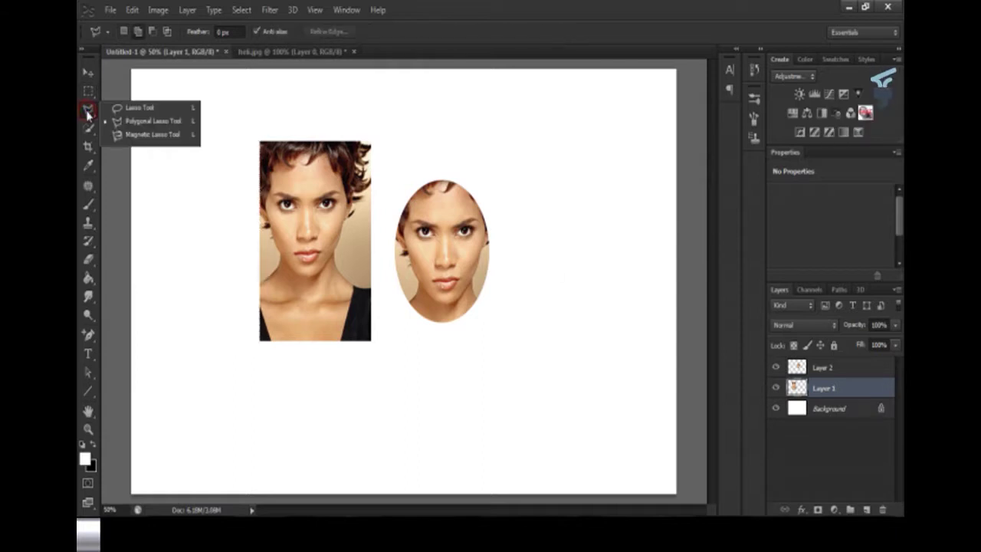
pyautogui.click(124, 123)
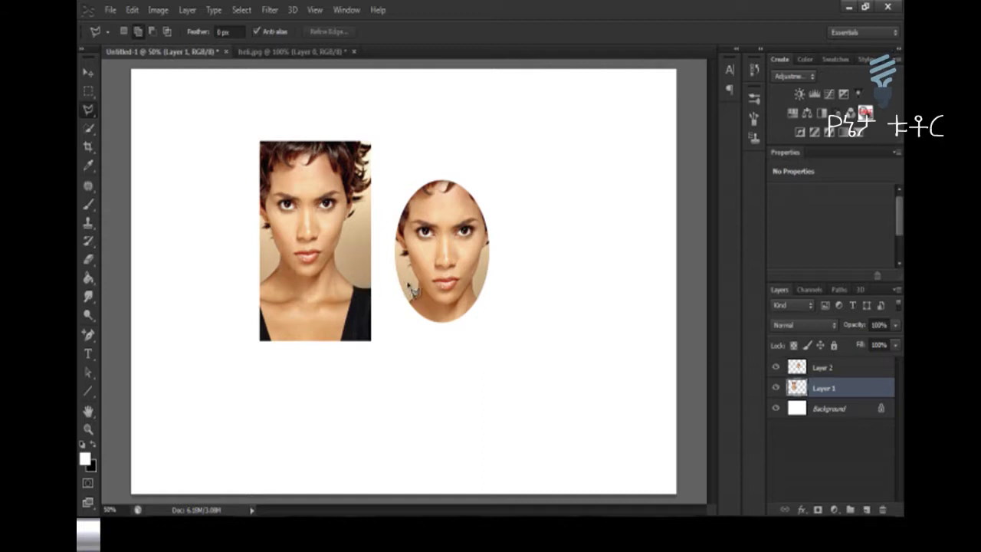
pyautogui.rightClick(96, 112)
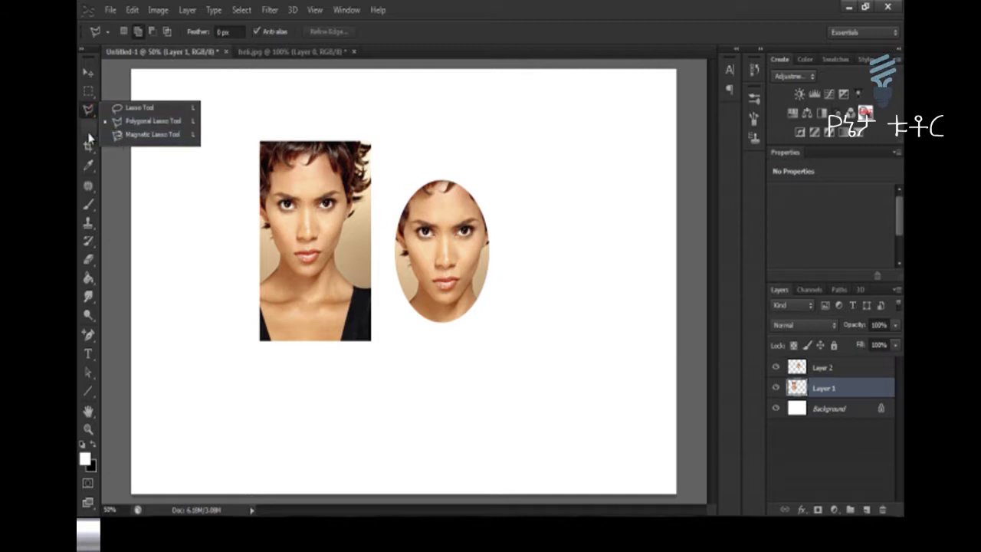
# Crop the canvas tightly around the rectangular portrait and undo the crop.
pyautogui.click(88, 146)
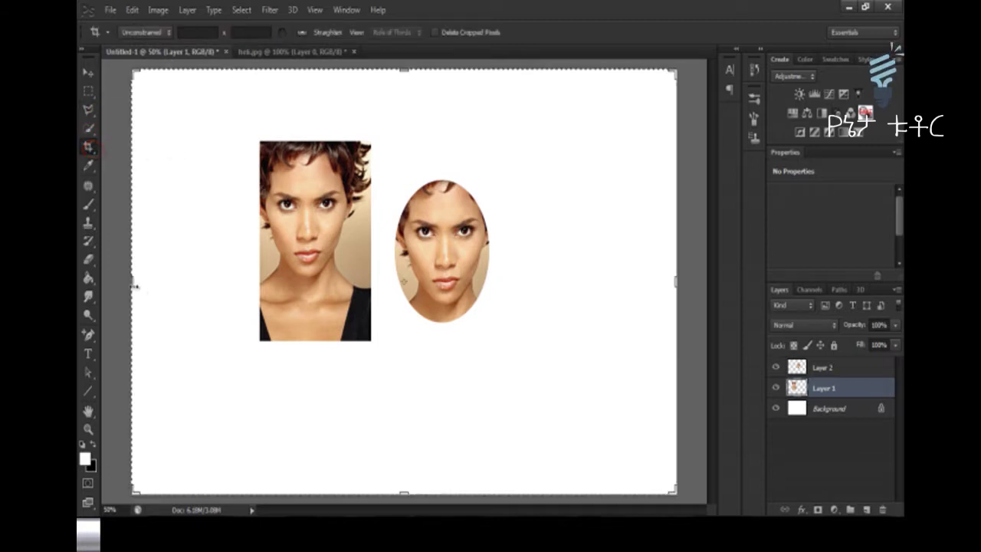
pyautogui.moveTo(138, 285); pyautogui.dragTo(195, 301)
pyautogui.moveTo(611, 284); pyautogui.dragTo(460, 266)
pyautogui.moveTo(403, 70); pyautogui.dragTo(404, 110)
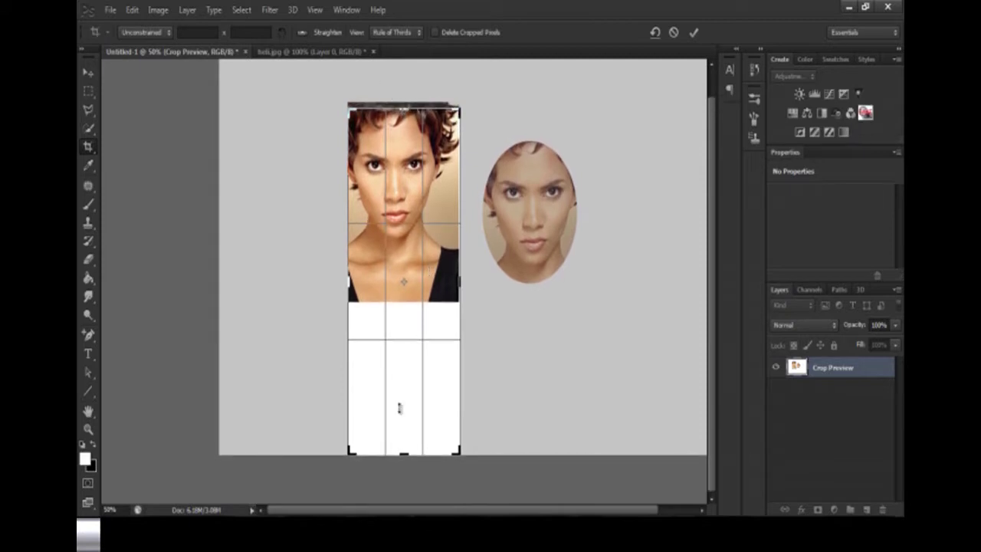
pyautogui.moveTo(404, 451); pyautogui.dragTo(404, 378)
pyautogui.click(404, 343)
pyautogui.doubleClick(404, 346)
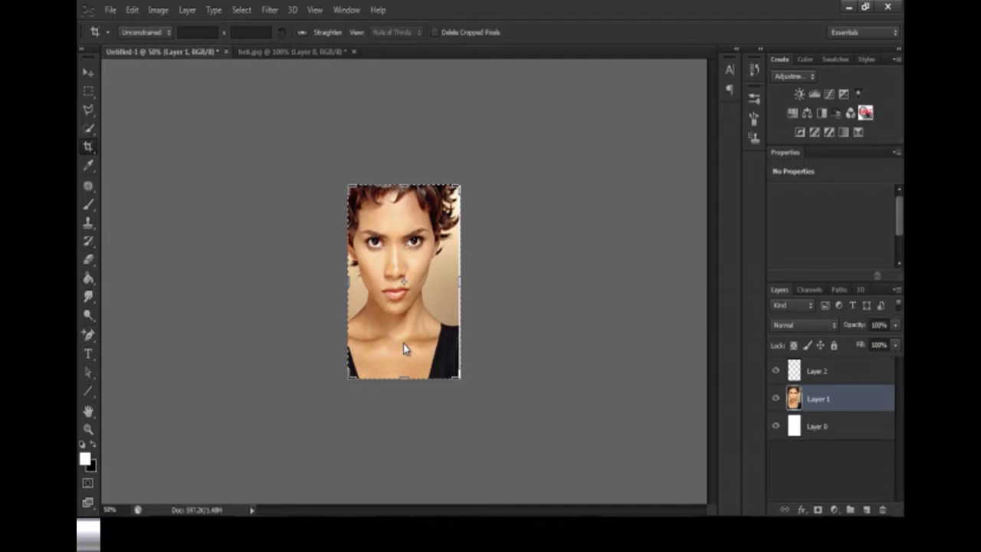
pyautogui.hotkey('ctrl', 'z')
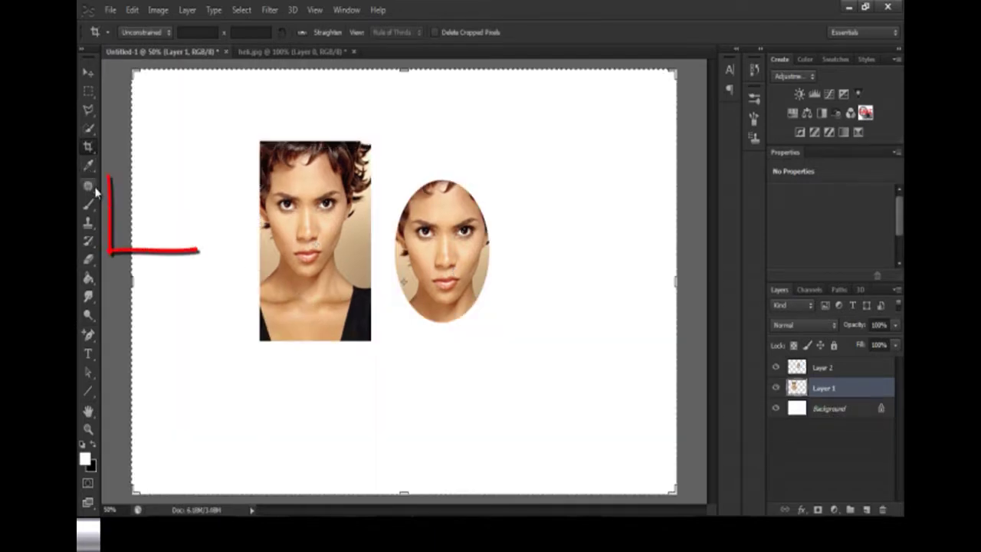
pyautogui.click(89, 186)
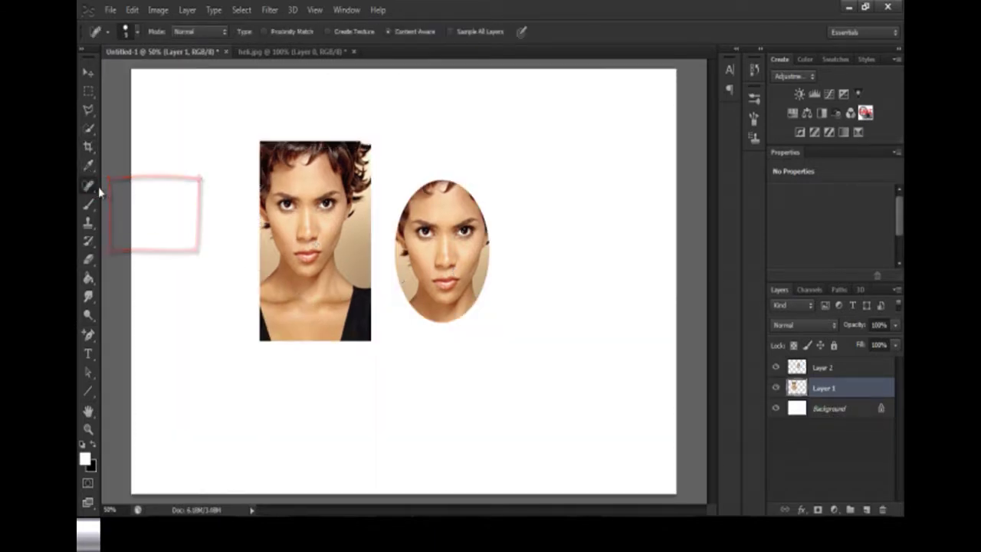
pyautogui.rightClick(91, 186)
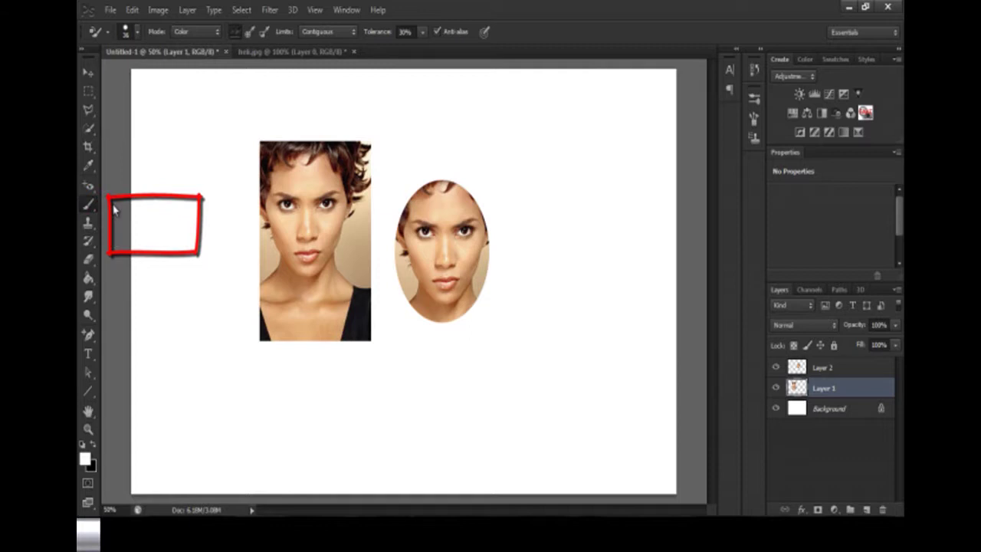
# Activate the Brush tool and set the foreground color to yellow f5e108.
pyautogui.hotkey('shift', 'b')
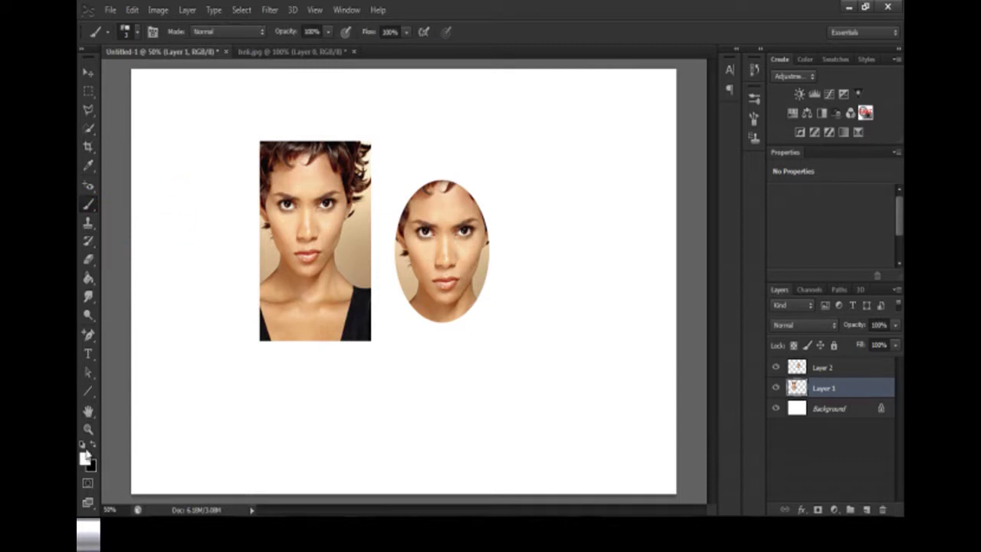
pyautogui.click(84, 458)
pyautogui.moveTo(539, 250); pyautogui.dragTo(564, 190)
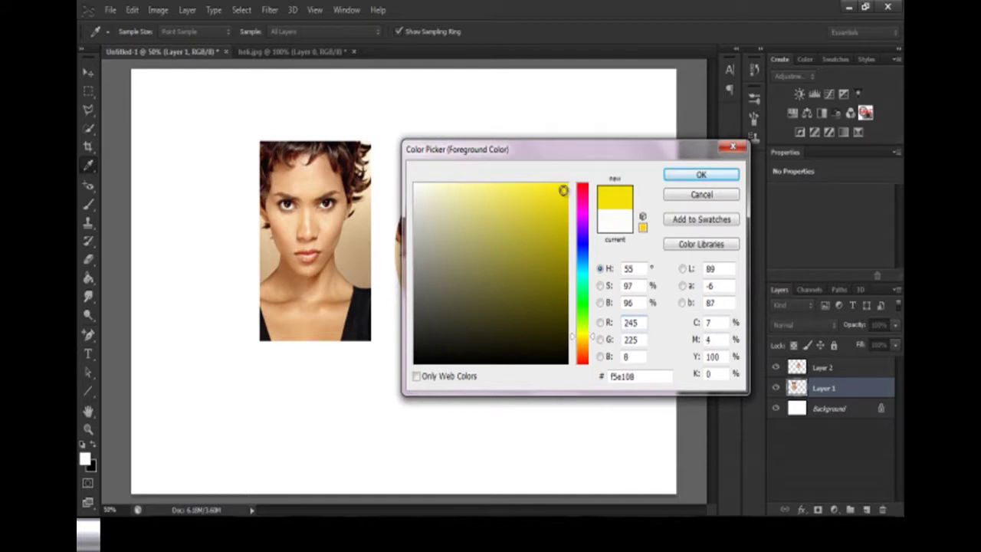
pyautogui.click(689, 175)
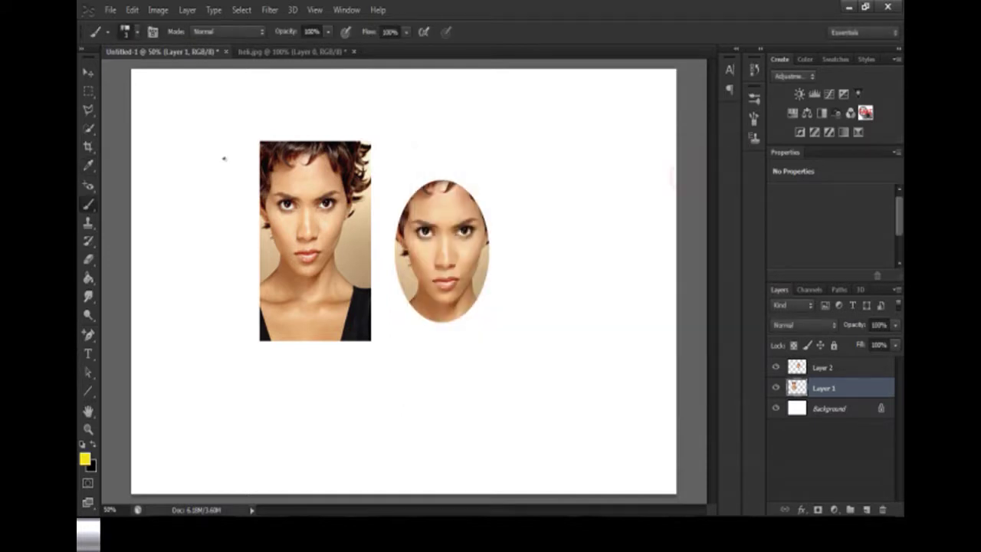
# Set the brush size to 14 px, paint a short curved stroke on the canvas left of the portrait, and undo it.
pyautogui.rightClick(220, 158)
pyautogui.click(248, 193)
pyautogui.click(204, 158)
pyautogui.moveTo(205, 161); pyautogui.dragTo(181, 183)
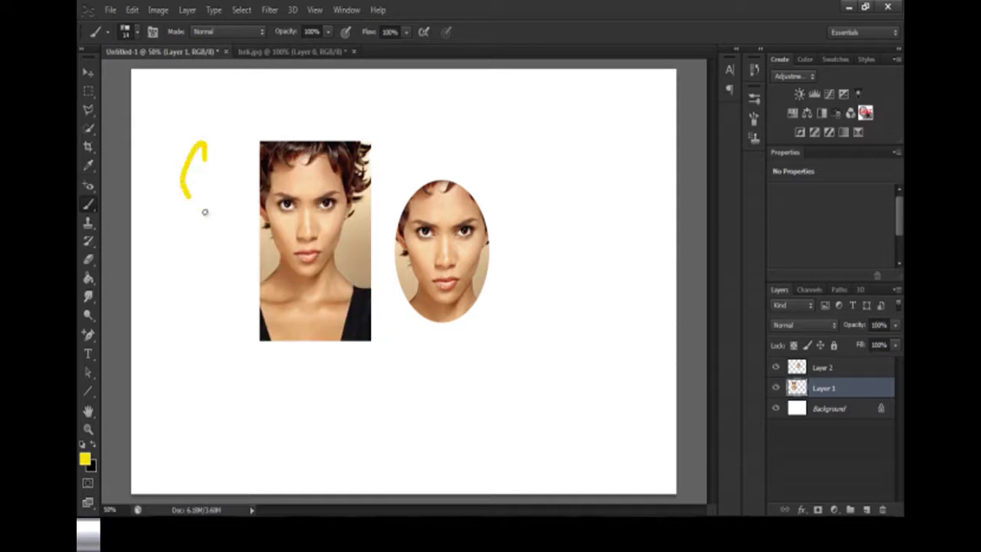
pyautogui.hotkey('ctrl', 'z')
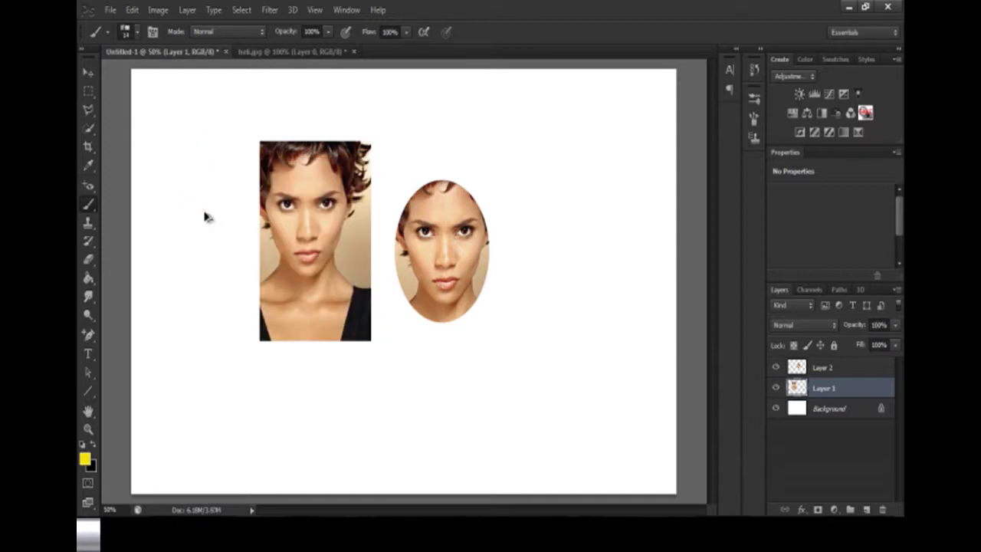
# Try the Clone Stamp tool with a soft 42 px brush, sampling and painting on the blank canvas above and right of the oval cutout.
pyautogui.click(90, 236)
pyautogui.click(89, 224)
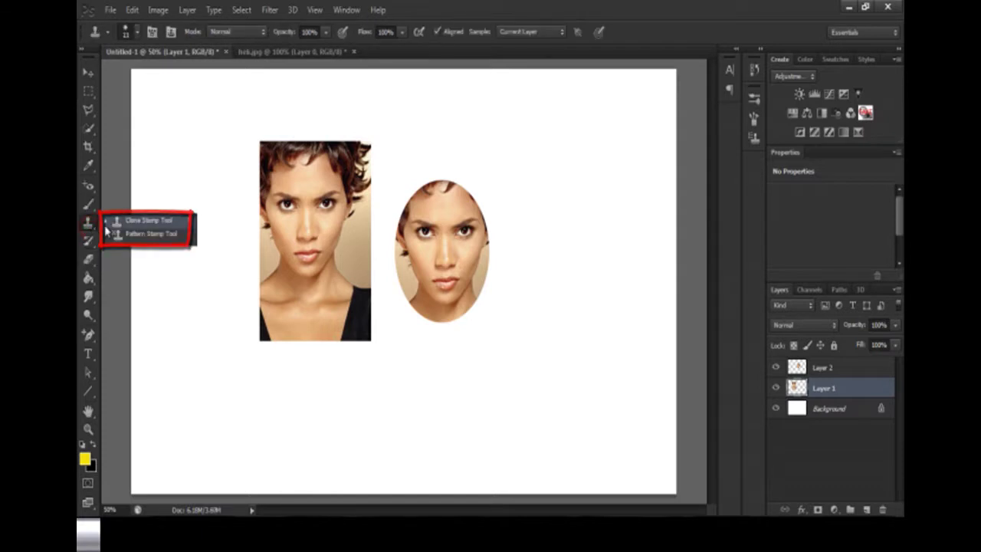
pyautogui.click(145, 221)
pyautogui.rightClick(295, 201)
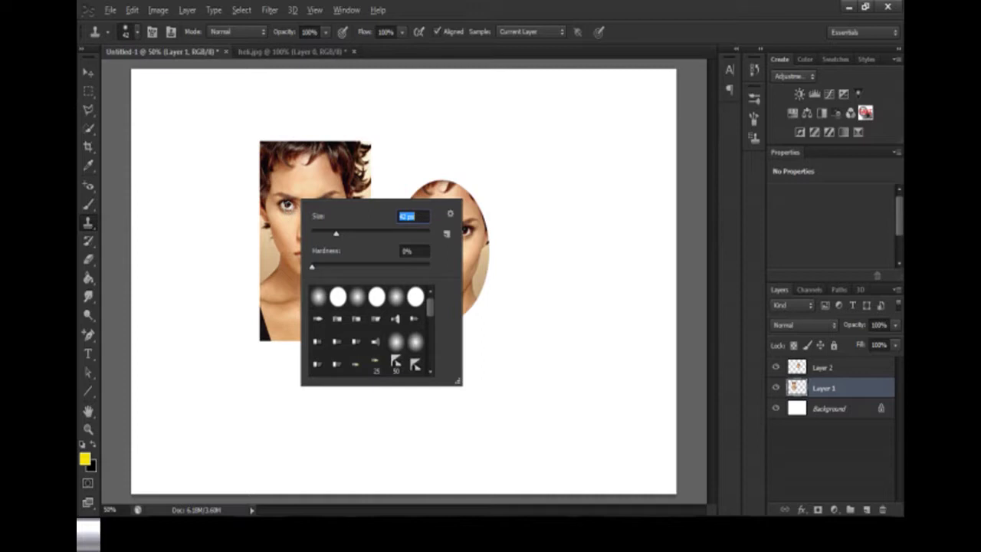
pyautogui.press('Return')
pyautogui.keyDown('alt'); pyautogui.click(560, 147); pyautogui.keyUp('alt')
pyautogui.moveTo(563, 139)
pyautogui.mouseDown()
pyautogui.moveTo(580, 156)
pyautogui.moveTo(578, 130)
pyautogui.moveTo(585, 158)
pyautogui.mouseUp()
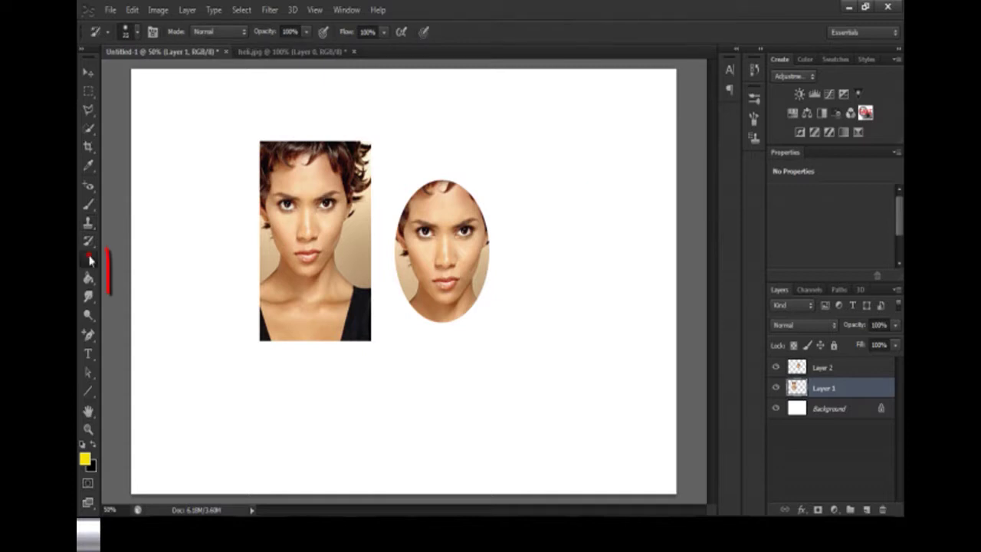
# Activate the Eraser tool, look at its variants, and switch to the Paint Bucket tool.
pyautogui.rightClick(88, 259)
pyautogui.click(146, 255)
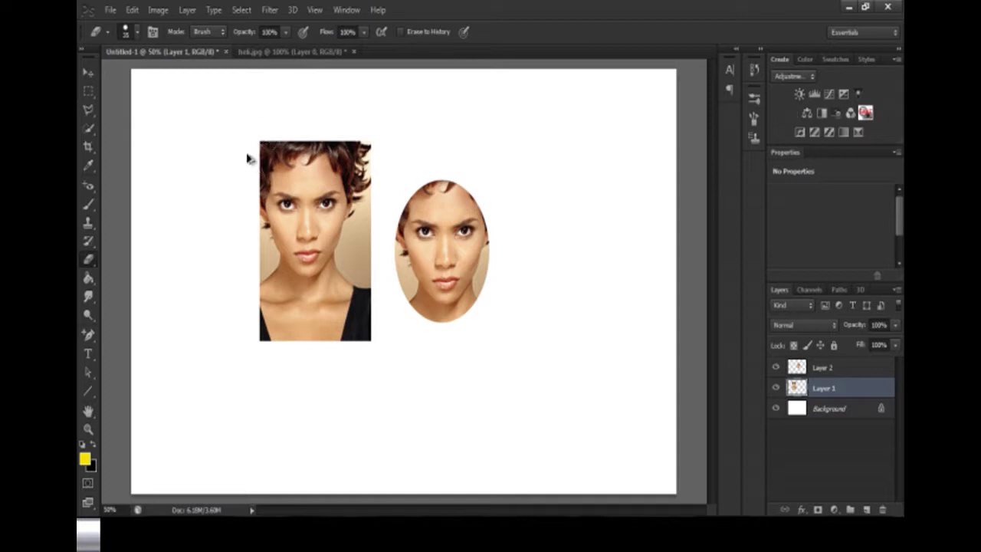
pyautogui.rightClick(88, 260)
pyautogui.click(88, 277)
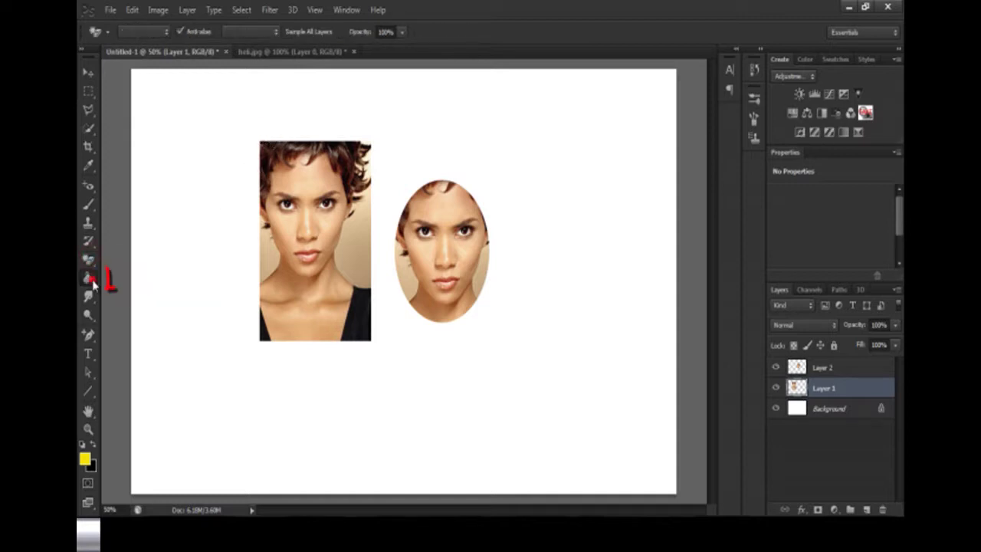
# Activate the Gradient tool, select the Background layer, and choose the Spectrum gradient preset in the Gradient Editor.
pyautogui.rightClick(88, 277)
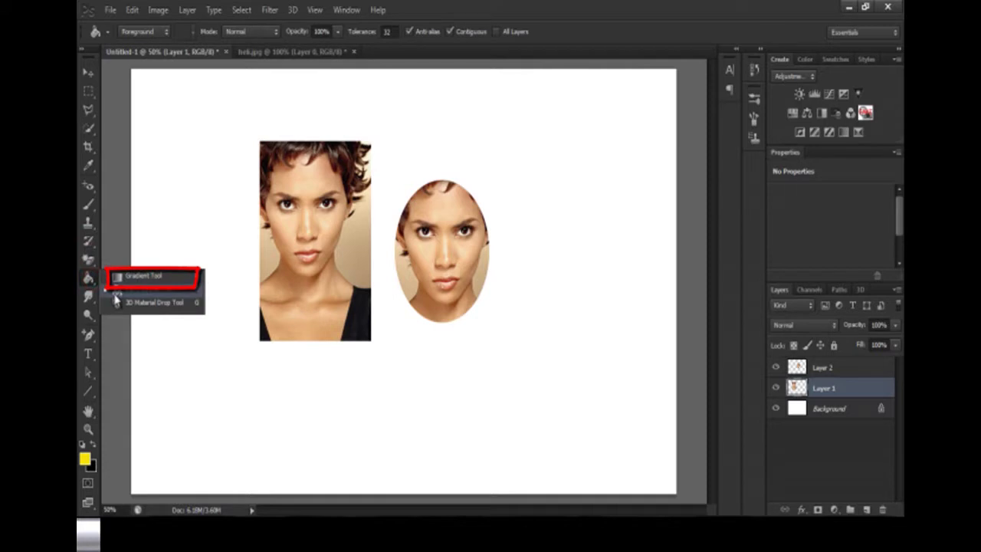
pyautogui.click(119, 277)
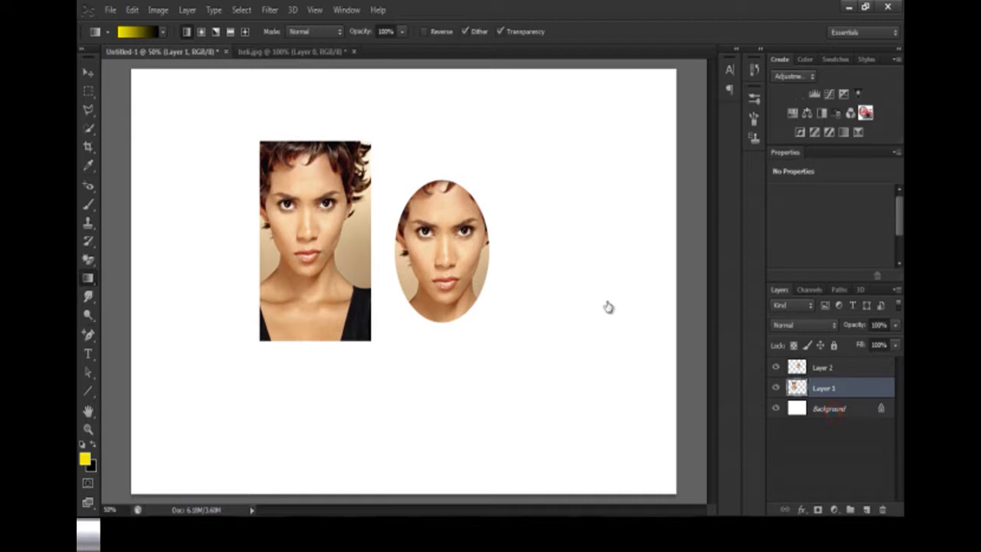
pyautogui.click(830, 408)
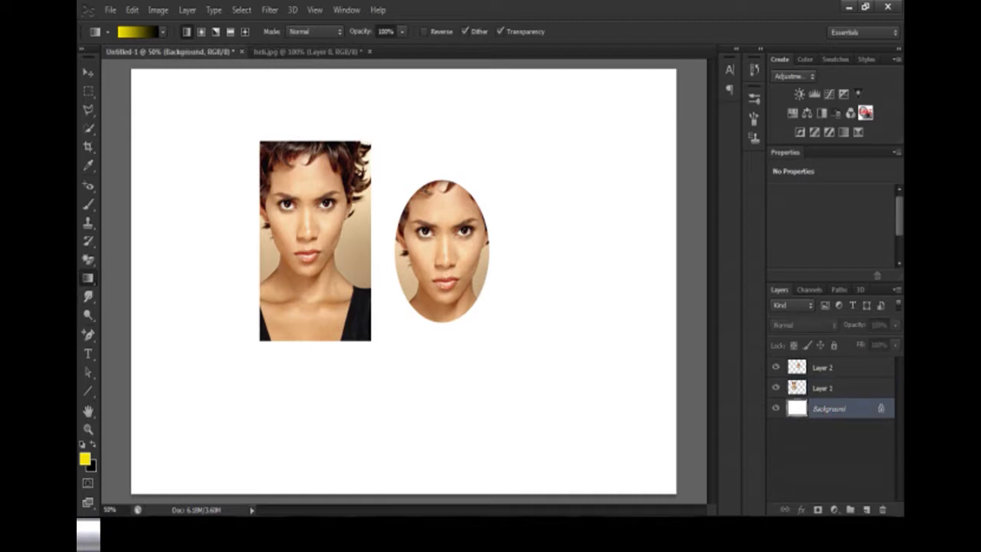
pyautogui.click(143, 36)
pyautogui.click(622, 175)
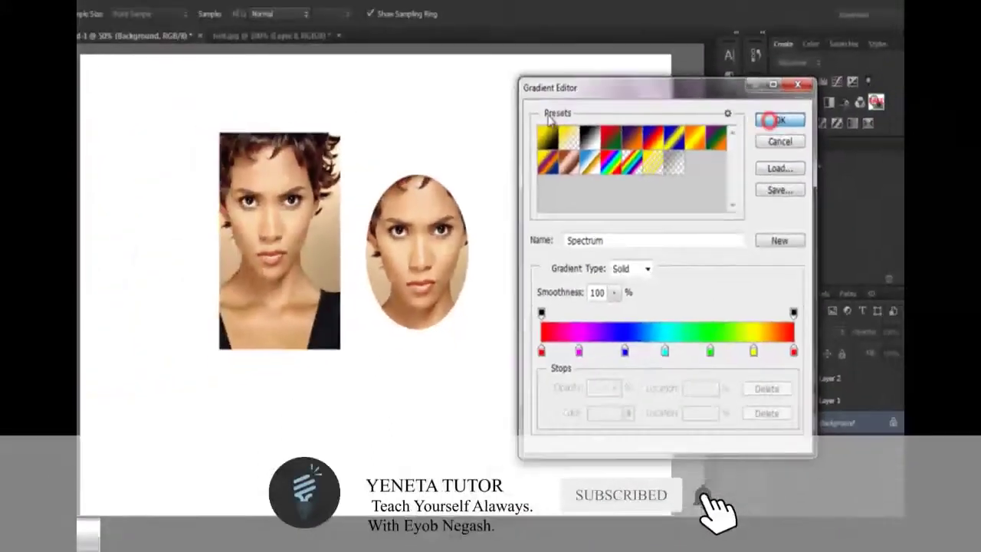
pyautogui.click(800, 62)
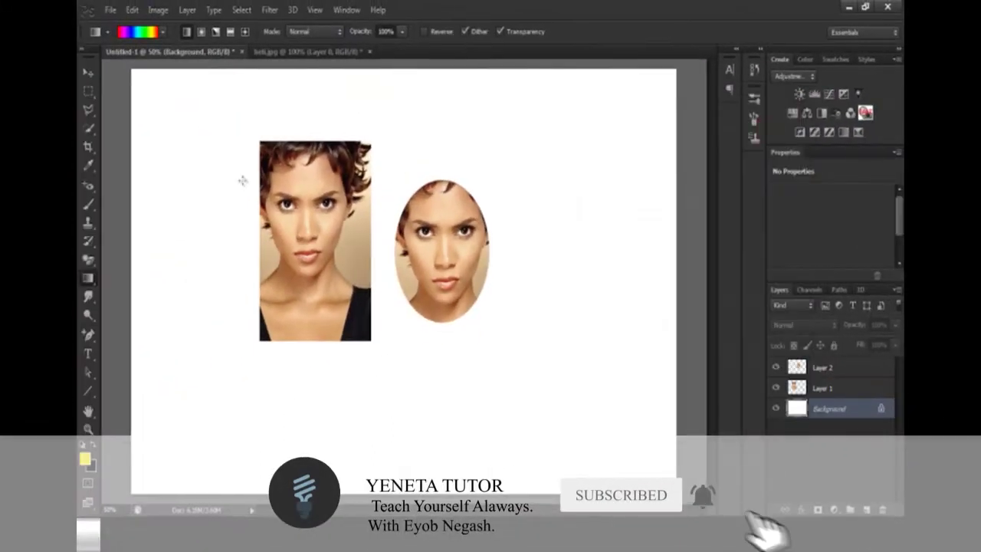
# Fill the Background layer with a horizontal linear Spectrum gradient behind the portraits and undo it.
pyautogui.moveTo(180, 240); pyautogui.dragTo(511, 244)
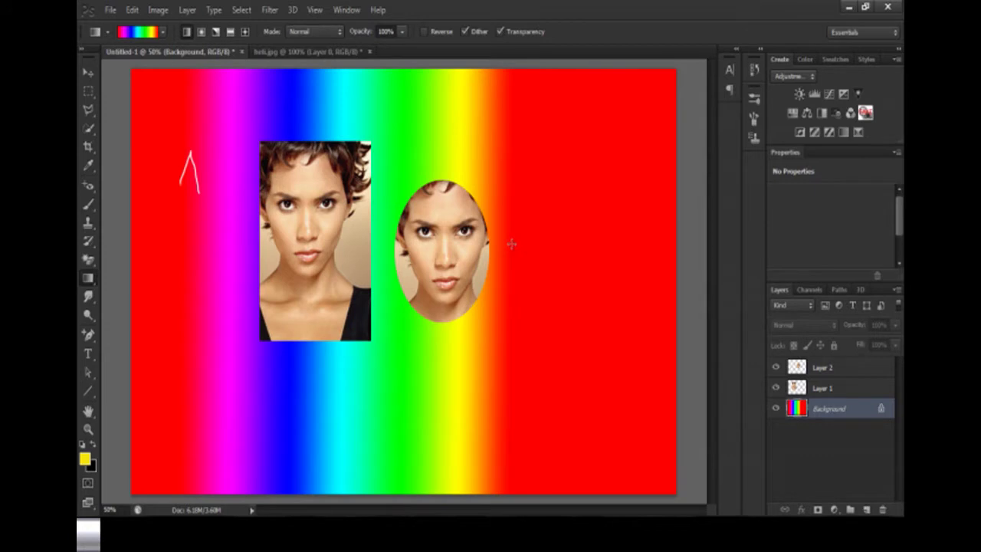
pyautogui.hotkey('ctrl', 'z')
pyautogui.hotkey('alt', '[')
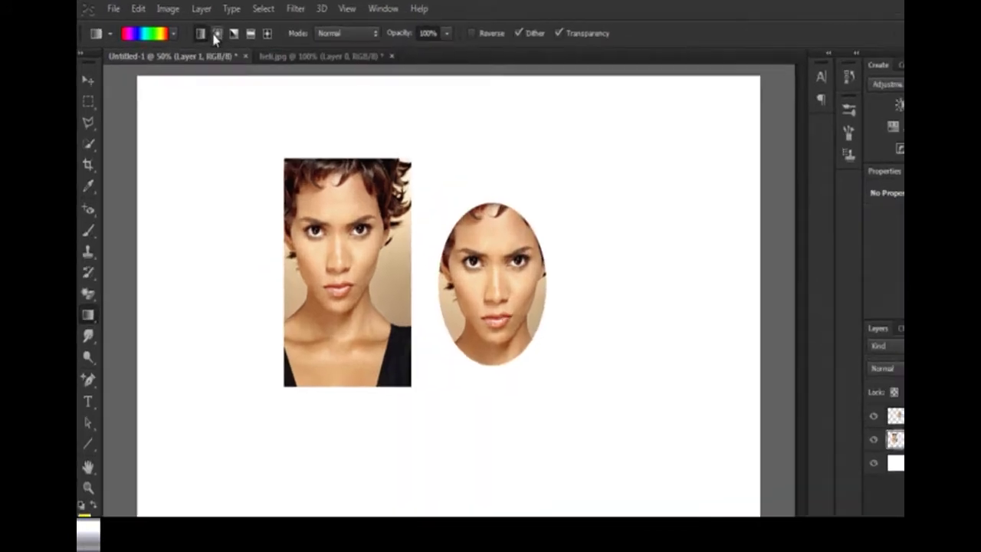
# Try a diamond Spectrum gradient on Layer 1 and on the Background layer, undoing each fill.
pyautogui.click(201, 31)
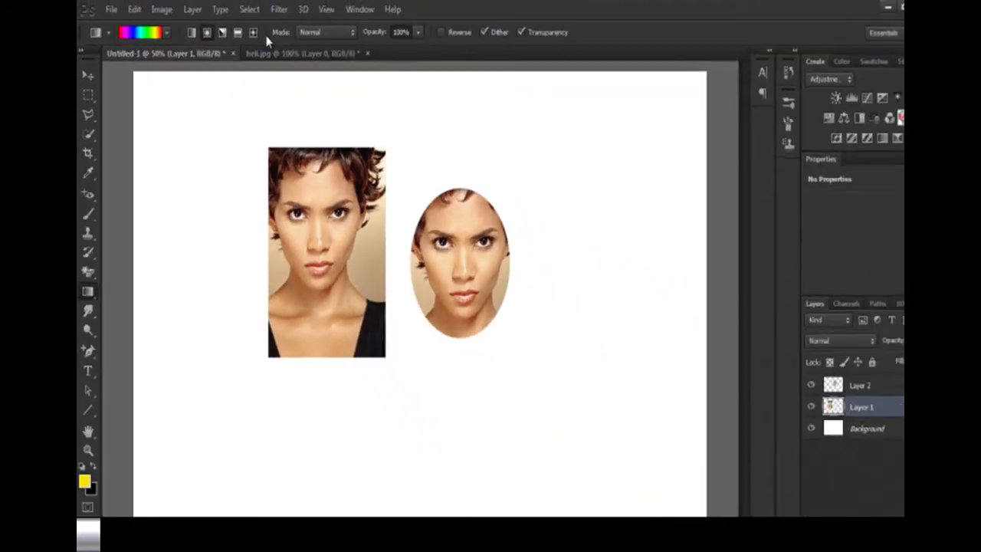
pyautogui.click(345, 39)
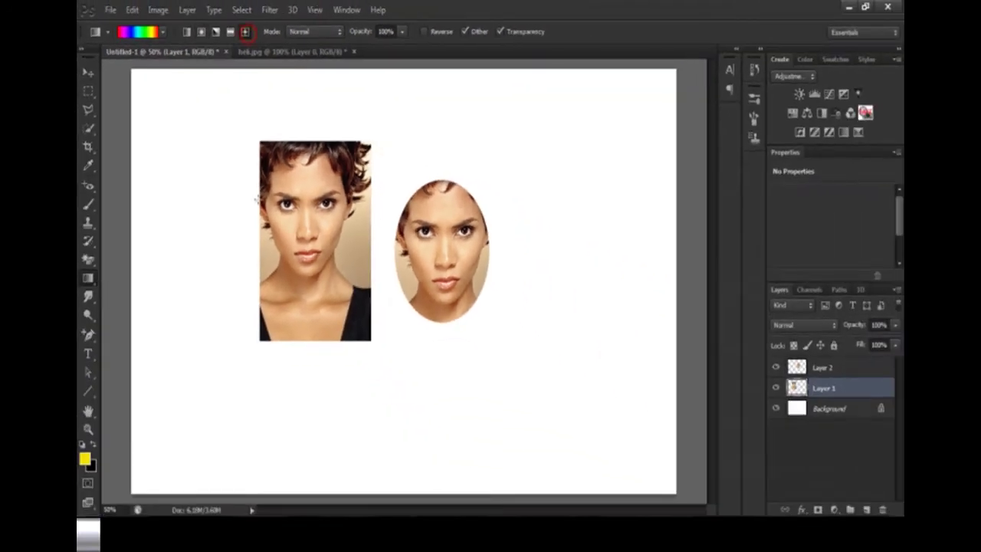
pyautogui.moveTo(350, 233); pyautogui.dragTo(358, 144)
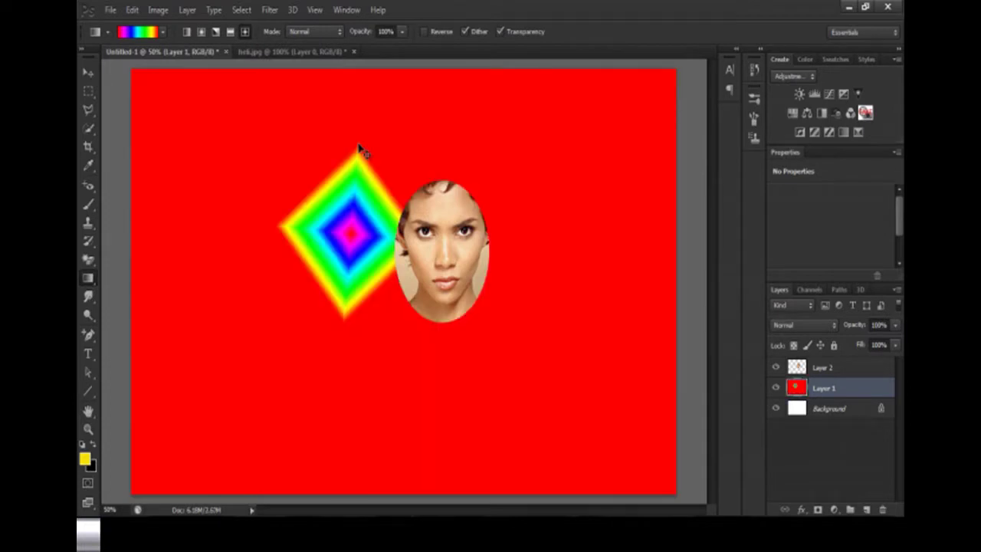
pyautogui.hotkey('ctrl', 'z')
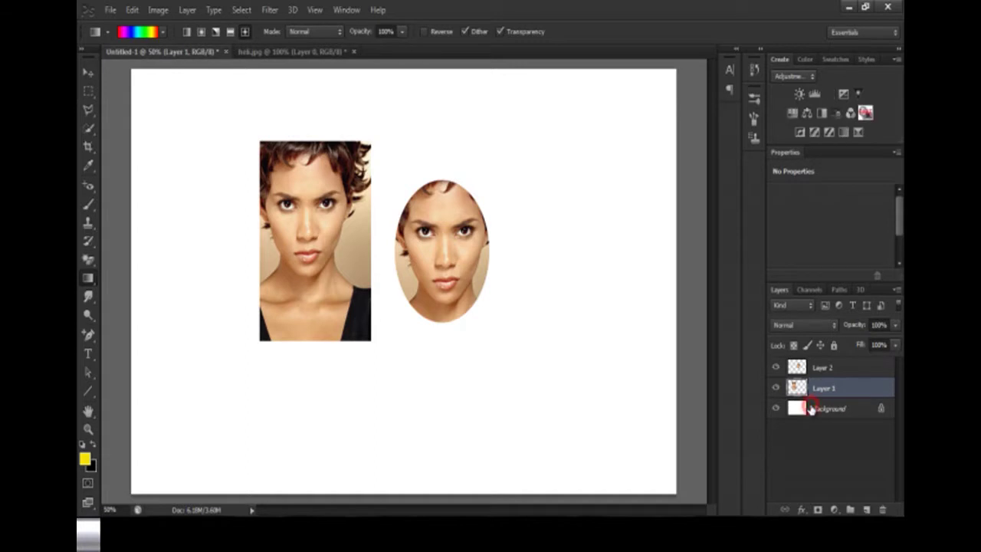
pyautogui.click(811, 409)
pyautogui.moveTo(555, 377); pyautogui.dragTo(522, 236)
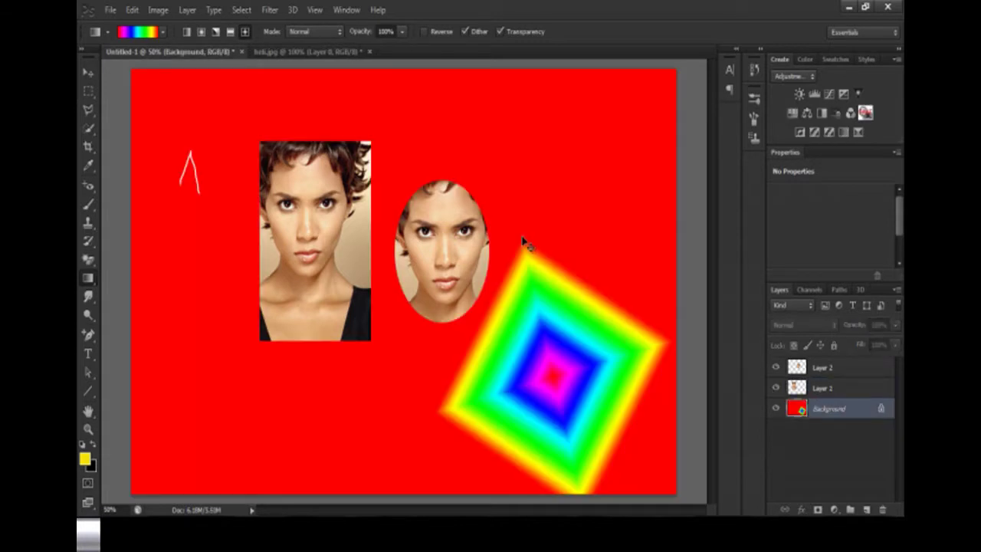
pyautogui.hotkey('ctrl', 'z')
# Choose the yellow-to-transparent preset for the Gradient tool.
pyautogui.click(165, 31)
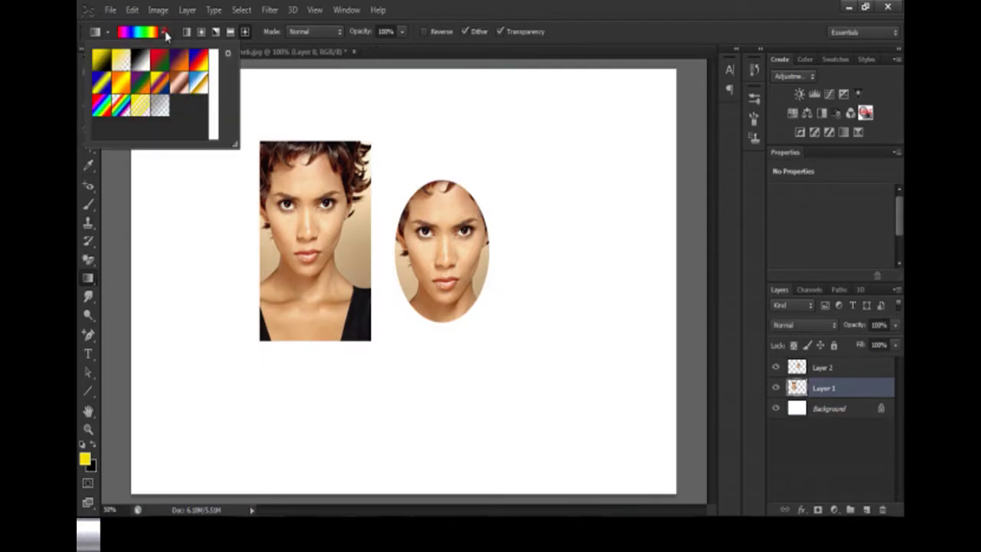
pyautogui.doubleClick(122, 61)
# Try filling the Background layer with the yellow foreground color using the Paint Bucket tool.
pyautogui.rightClick(88, 278)
pyautogui.click(123, 288)
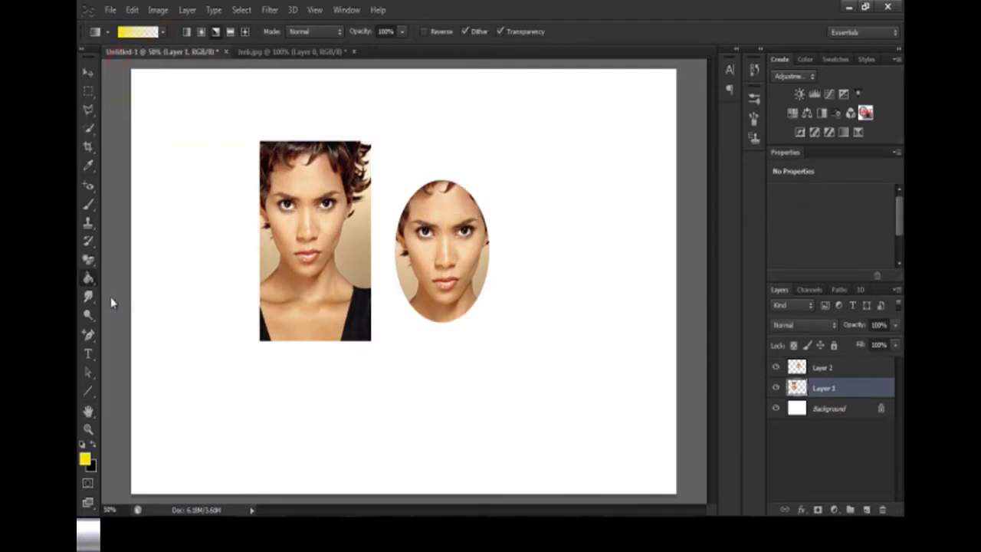
pyautogui.click(801, 407)
pyautogui.click(397, 381)
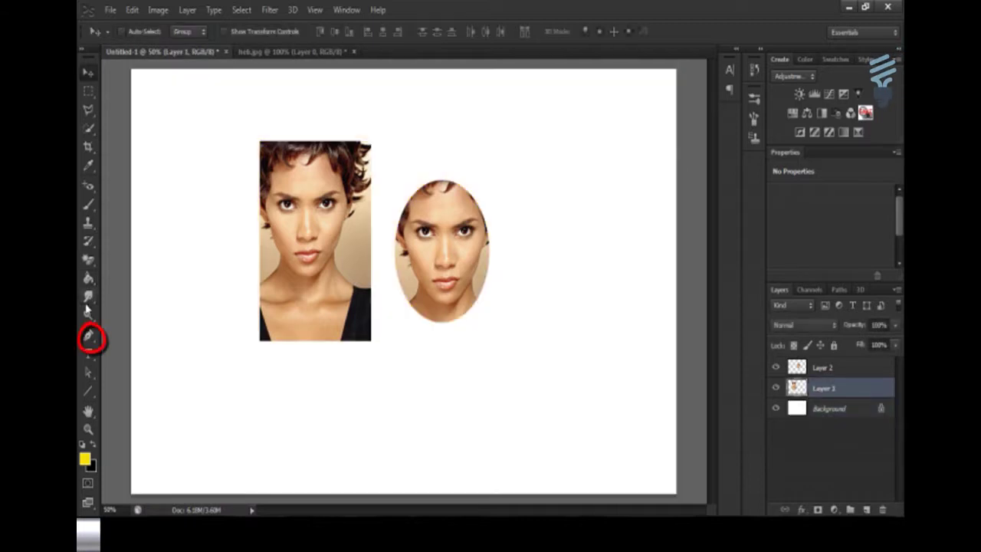
# Create a new layer and draw a closed blue triangle with the Pen tool at the lower left of the rectangular portrait.
pyautogui.click(88, 335)
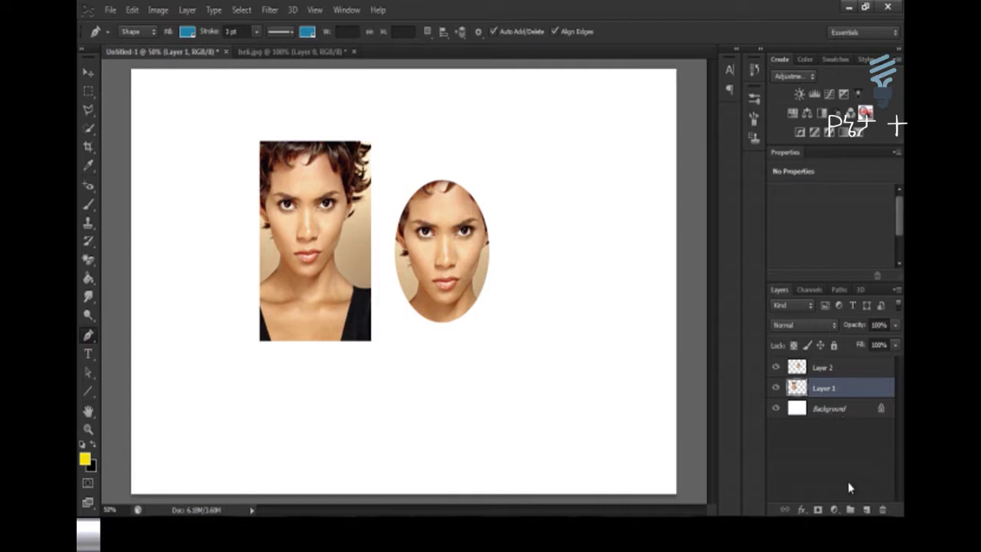
pyautogui.click(866, 510)
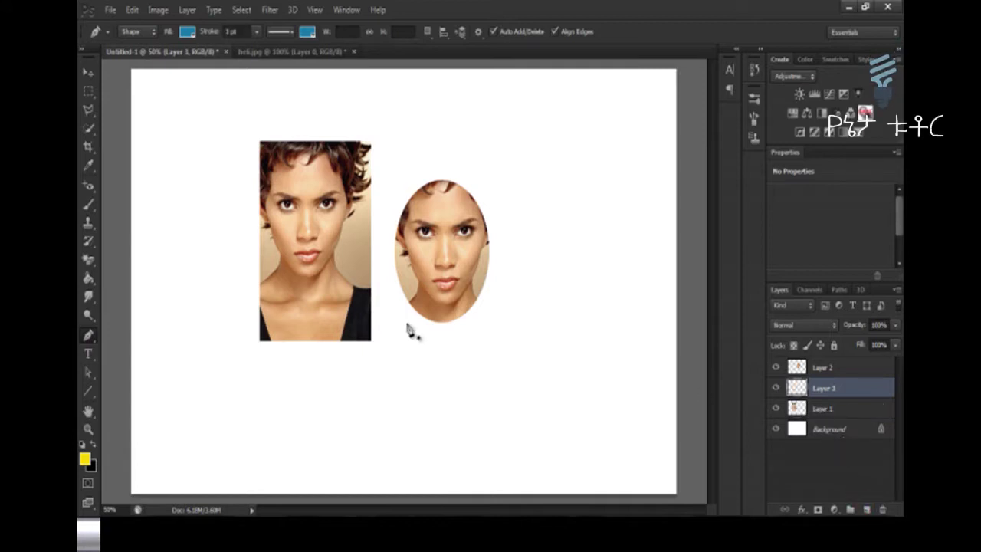
pyautogui.click(204, 266)
pyautogui.click(172, 380)
pyautogui.click(270, 381)
pyautogui.click(204, 267)
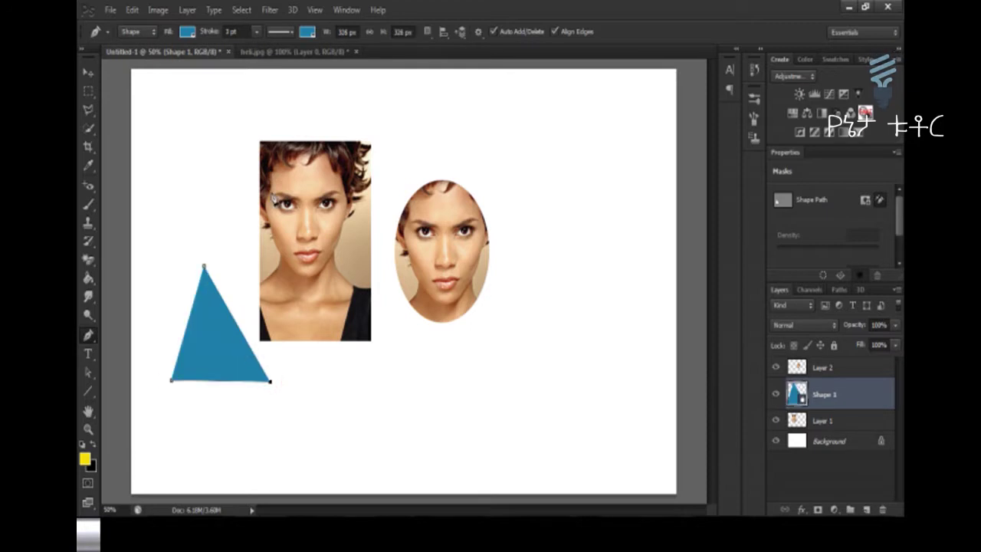
# Look at the Pen tool's Shape and Path modes and delete the blue triangle.
pyautogui.click(133, 32)
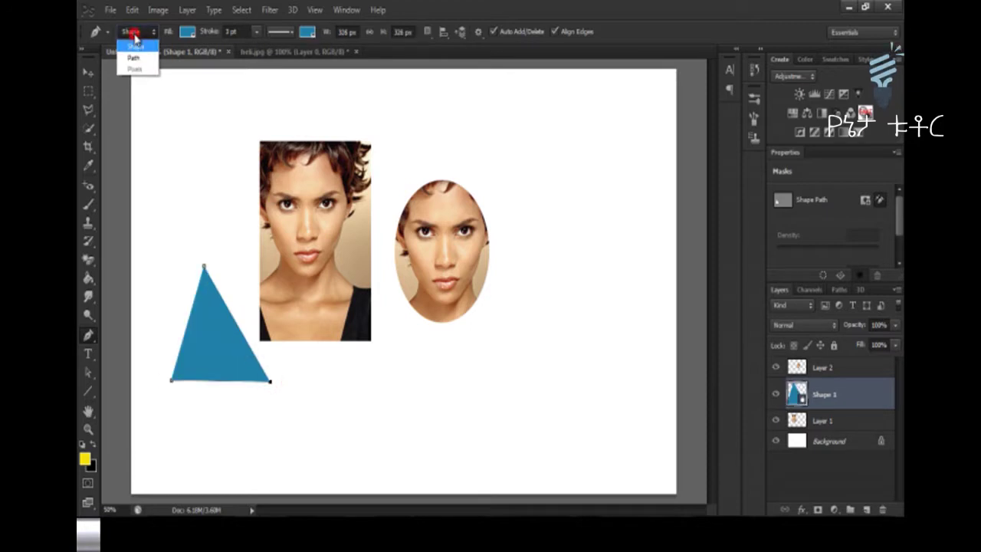
pyautogui.click(391, 58)
pyautogui.press('Delete')
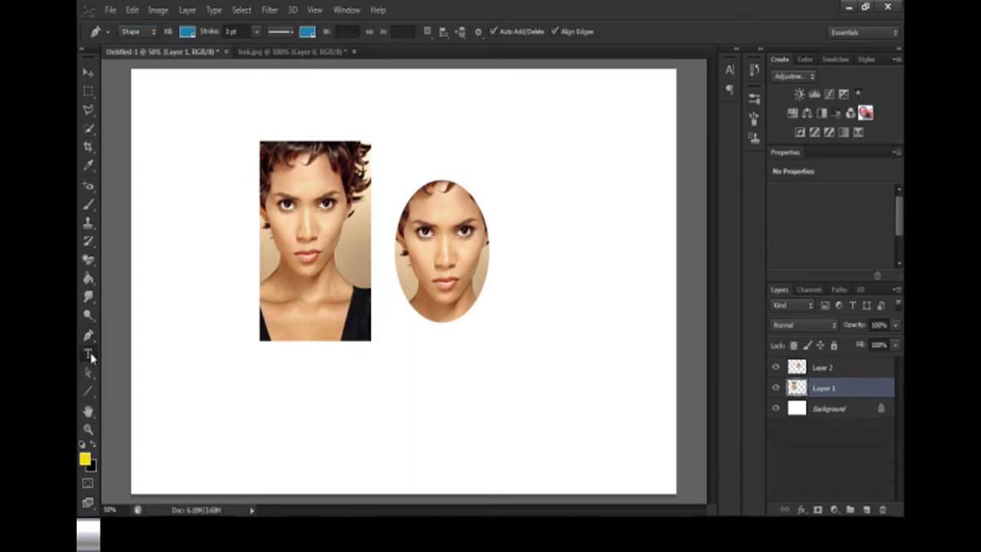
# Add the text "ሄሊ ቤሪ" with the Type tool and move it down just below the portraits.
pyautogui.click(90, 356)
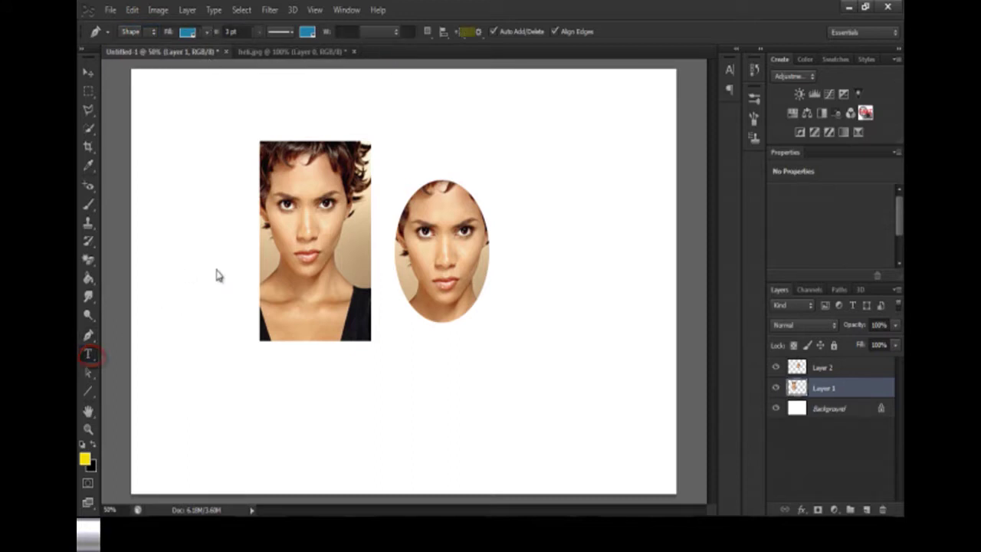
pyautogui.click(192, 412)
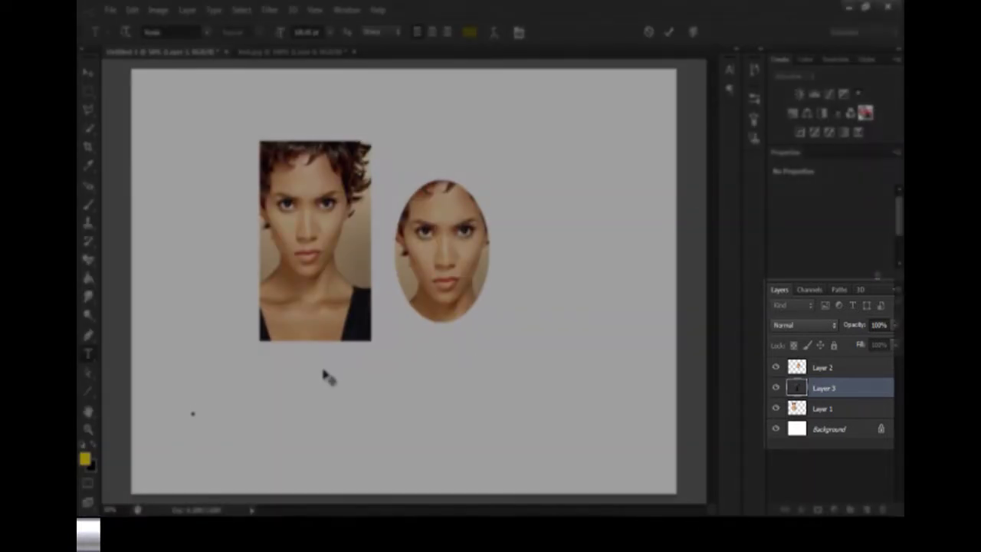
pyautogui.write('h')
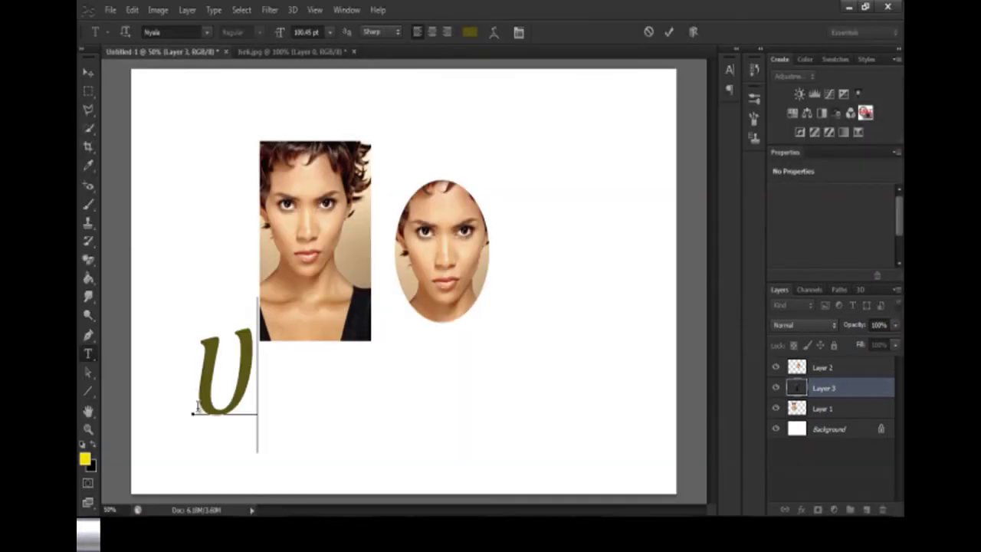
pyautogui.write('uli')
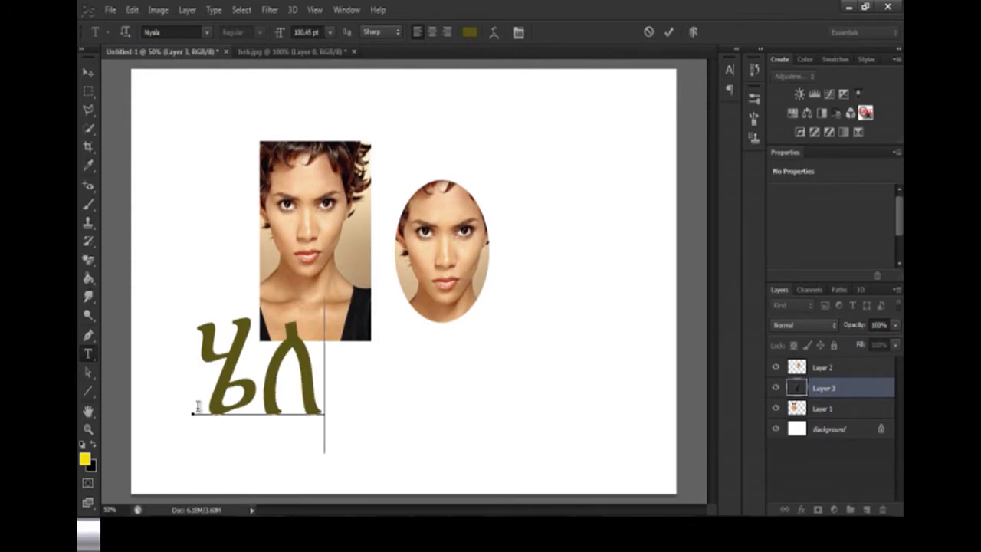
pyautogui.write(' beeri')
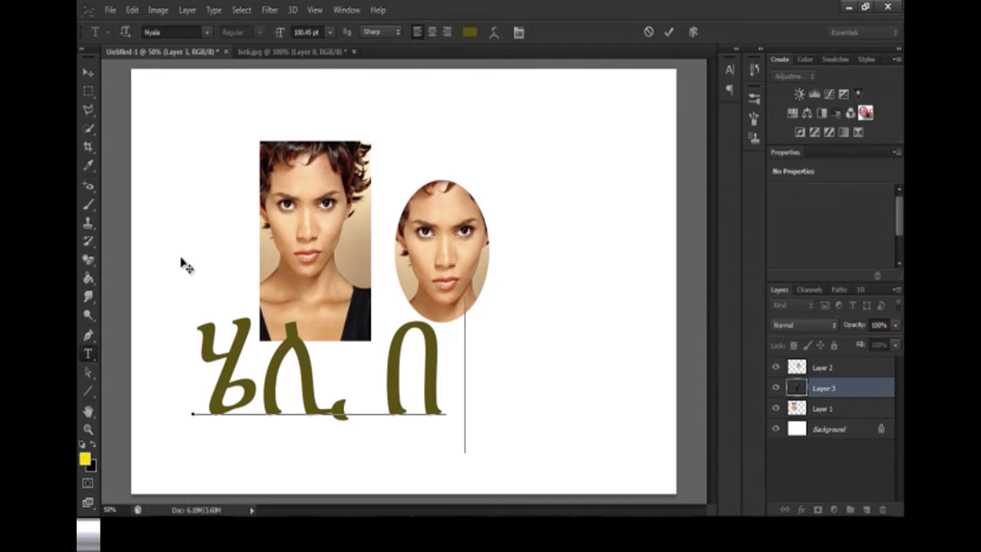
pyautogui.write('e')
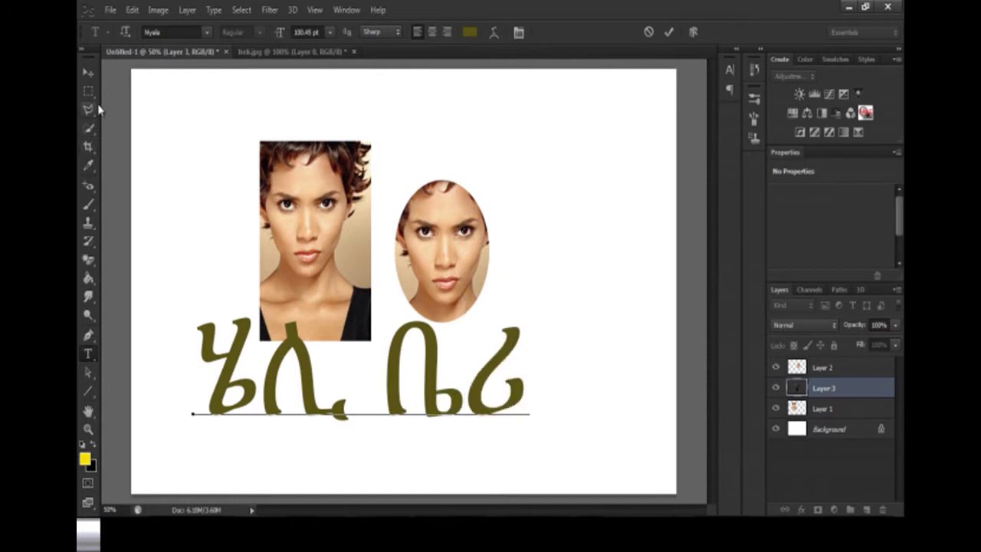
pyautogui.click(90, 74)
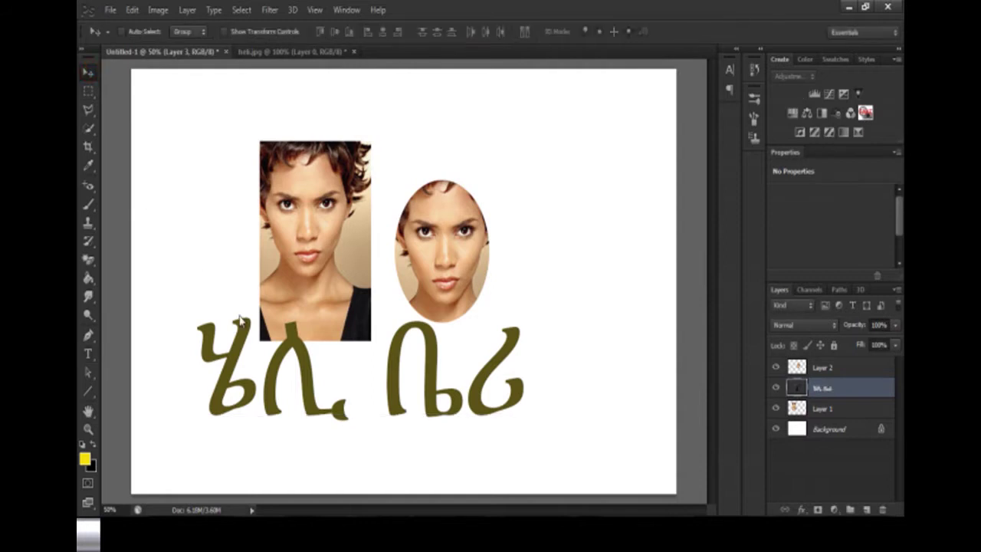
pyautogui.moveTo(237, 336); pyautogui.dragTo(250, 363)
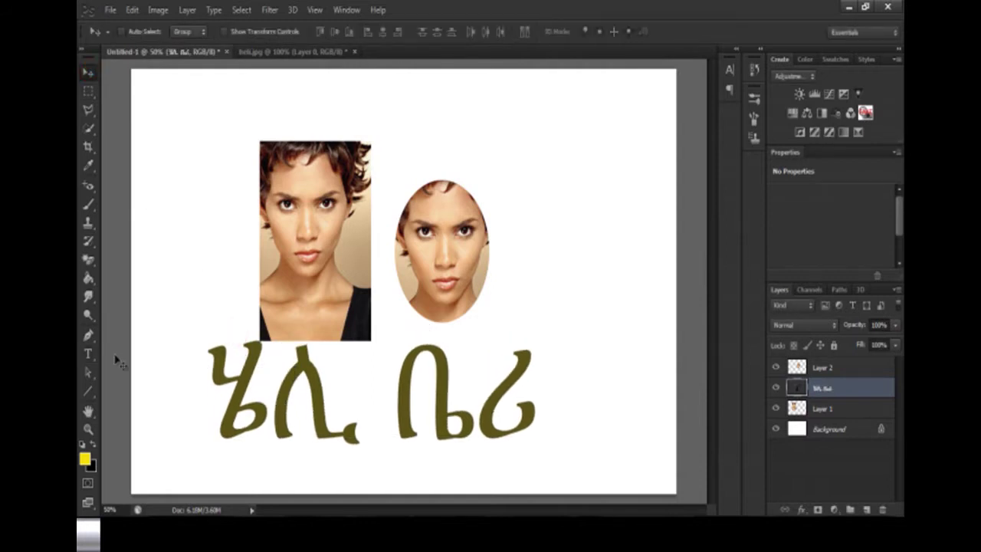
# Select the whole "ሄሊ ቤሪ" text and set its font size to 48 pt.
pyautogui.click(89, 355)
pyautogui.moveTo(222, 372); pyautogui.dragTo(537, 453)
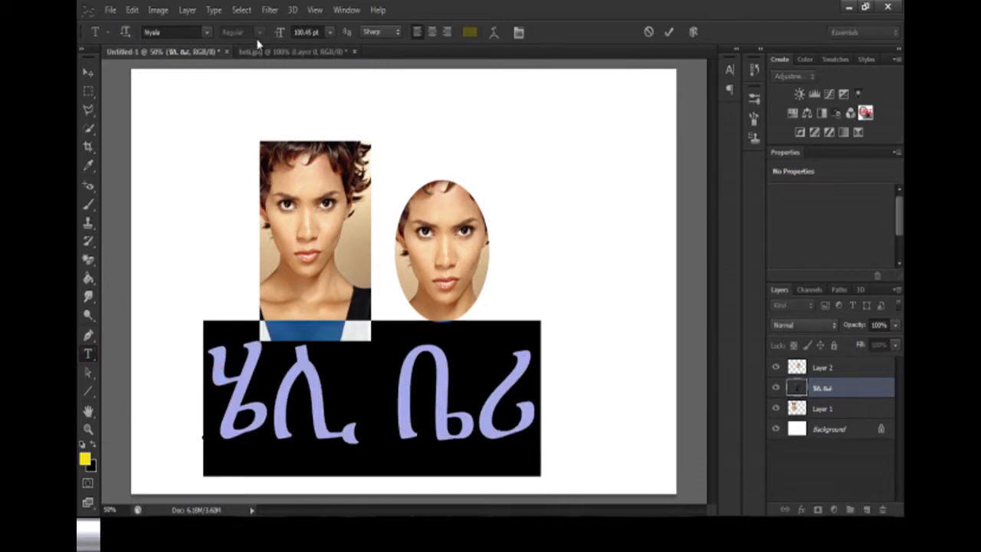
pyautogui.click(329, 34)
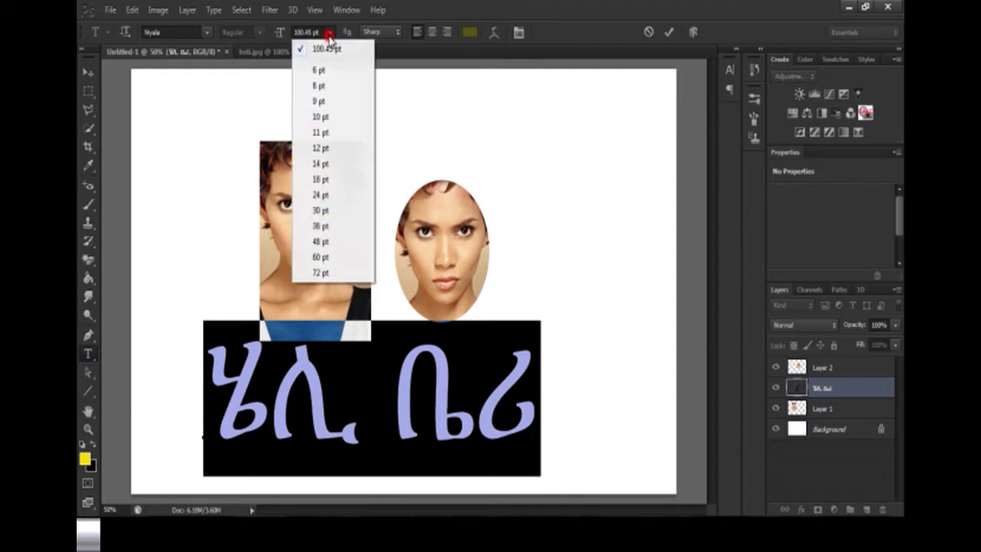
pyautogui.click(321, 242)
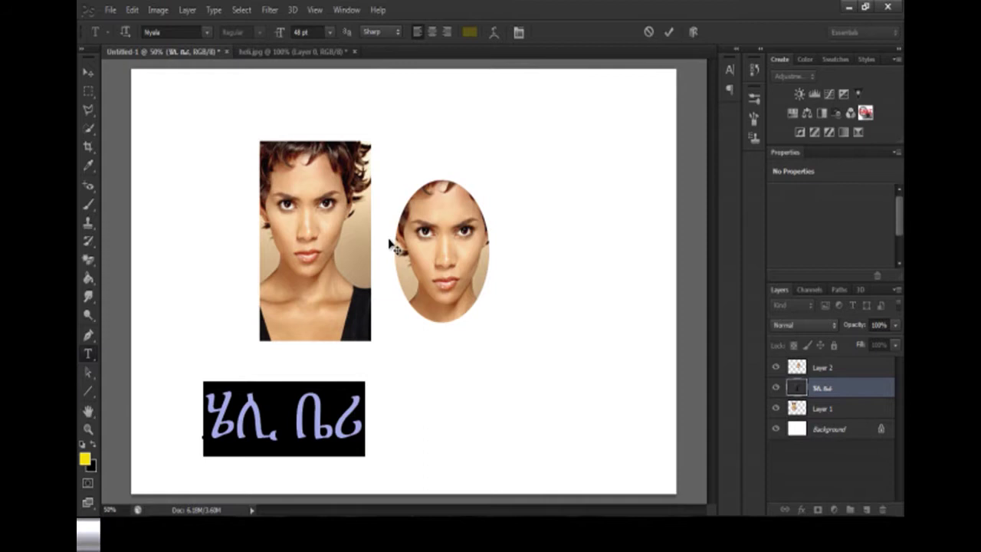
# Set the colour of the "ሄሊ ቤሪ" text to bright magenta, fc07dc.
pyautogui.click(470, 33)
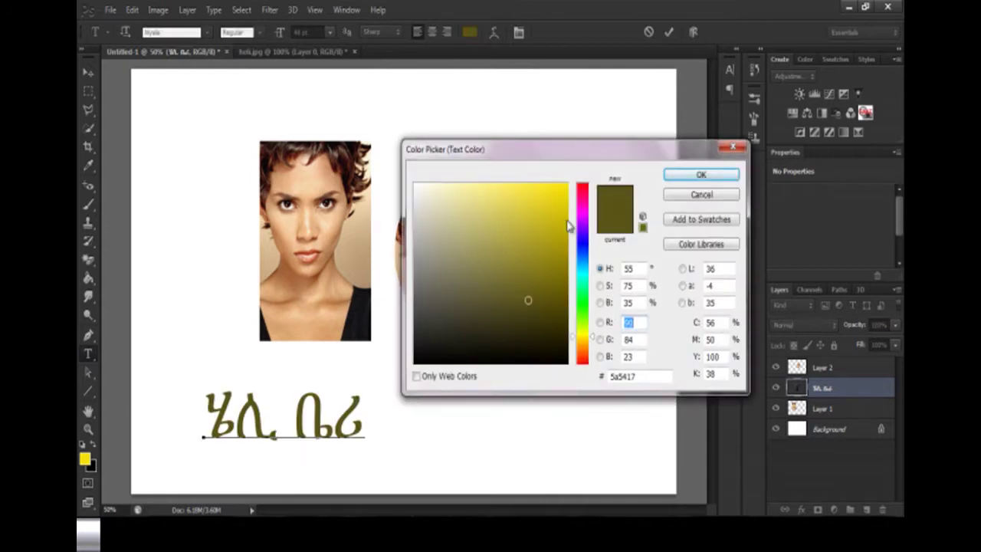
pyautogui.click(333, 313)
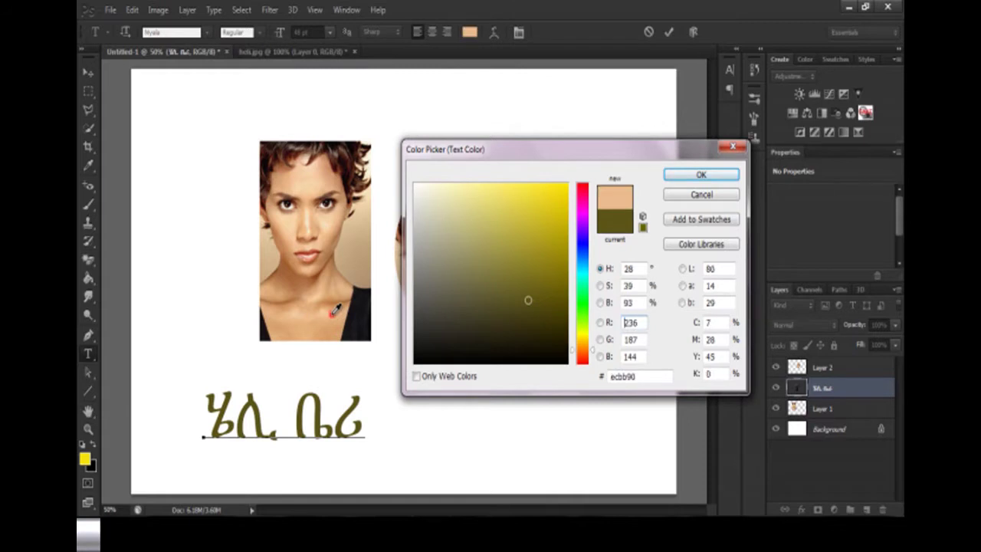
pyautogui.click(584, 210)
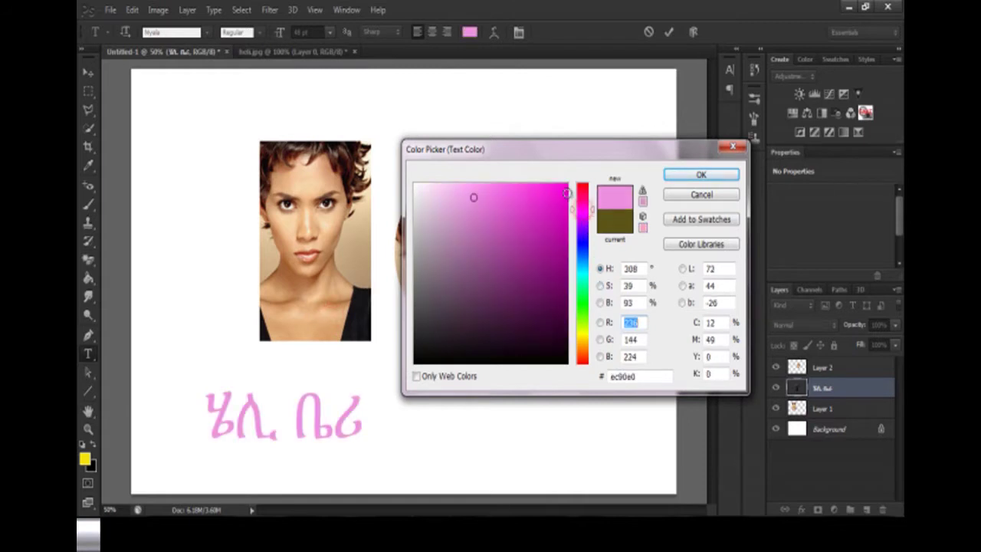
pyautogui.click(566, 184)
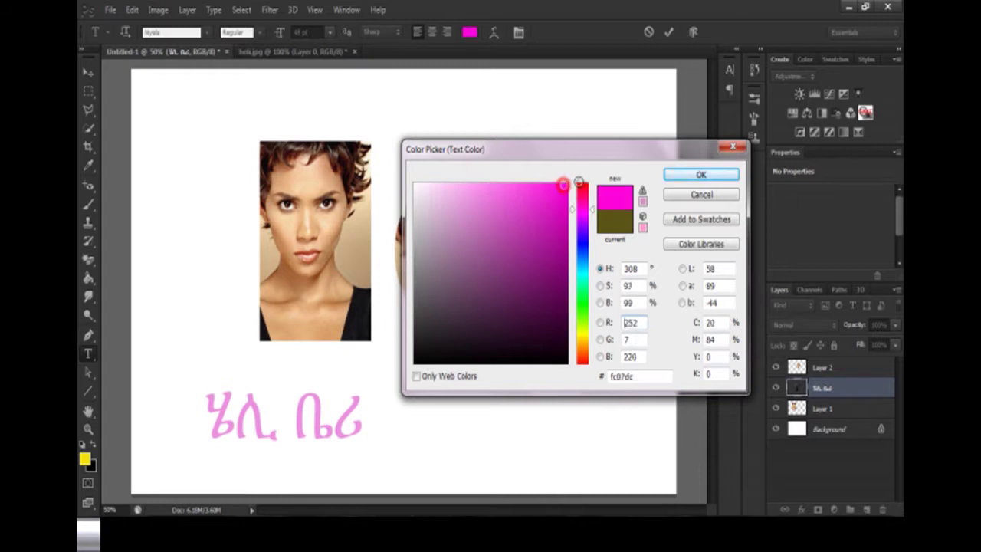
pyautogui.click(685, 178)
# Set the selected text's leading to 30 pt and its horizontal scale to 130% in the character settings.
pyautogui.click(518, 32)
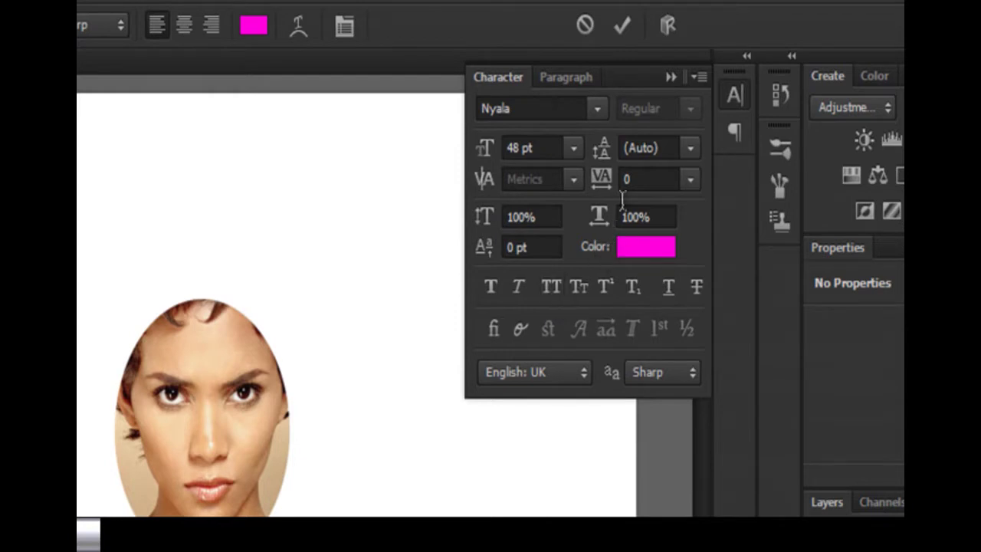
pyautogui.click(602, 148)
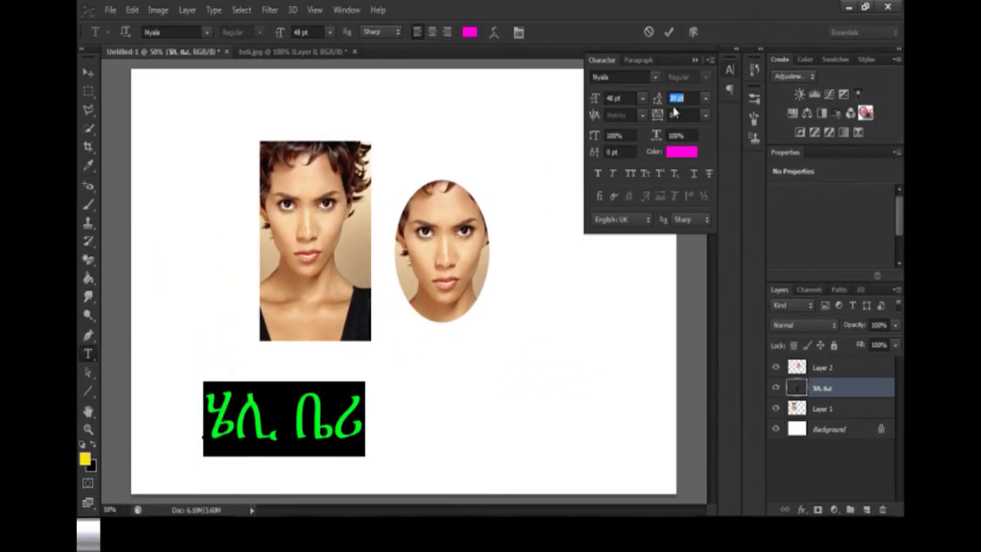
pyautogui.press('Return')
pyautogui.moveTo(657, 139); pyautogui.dragTo(675, 134)
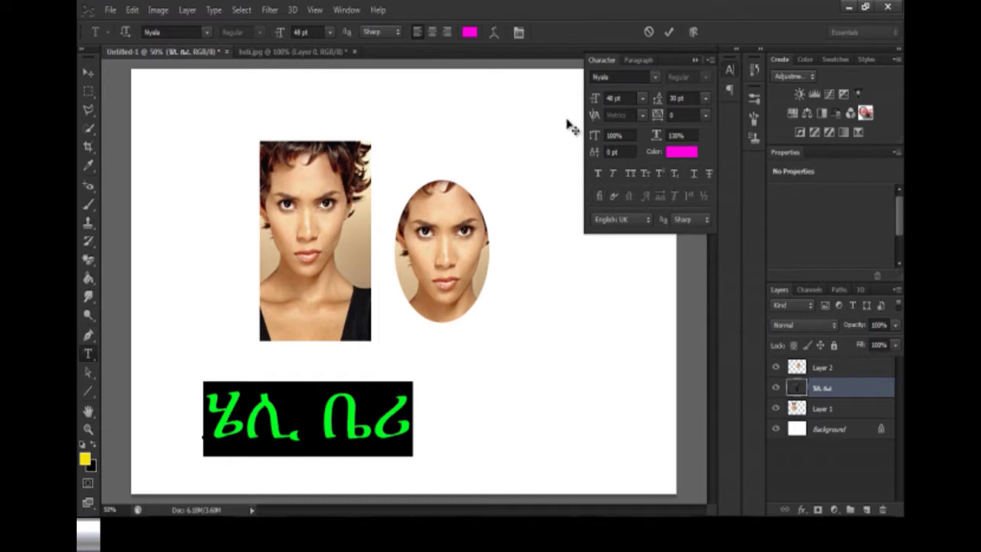
pyautogui.click(695, 60)
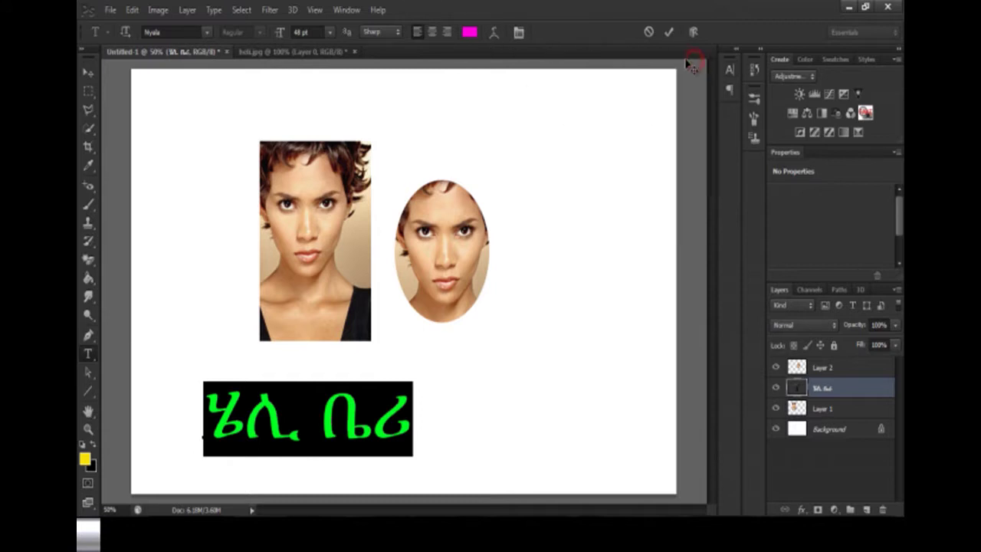
# Try the Arc and Arch warp styles on the "ሄሊ ቤሪ" text, then cancel the warp.
pyautogui.click(495, 32)
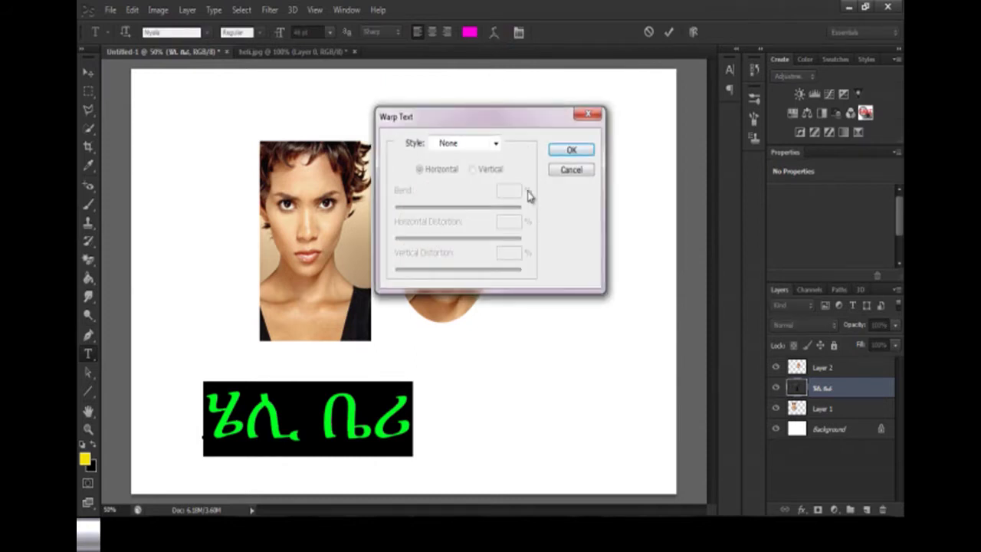
pyautogui.click(496, 143)
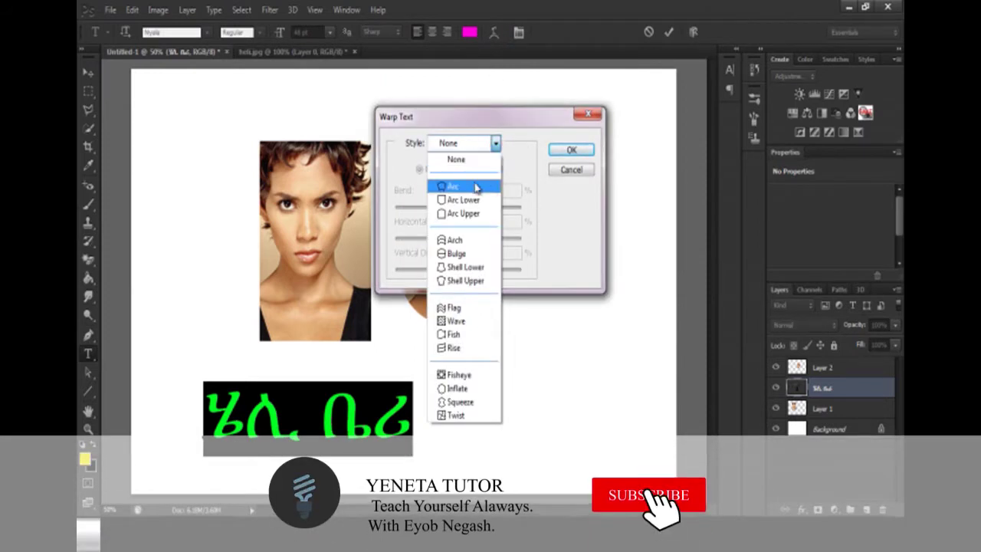
pyautogui.click(475, 187)
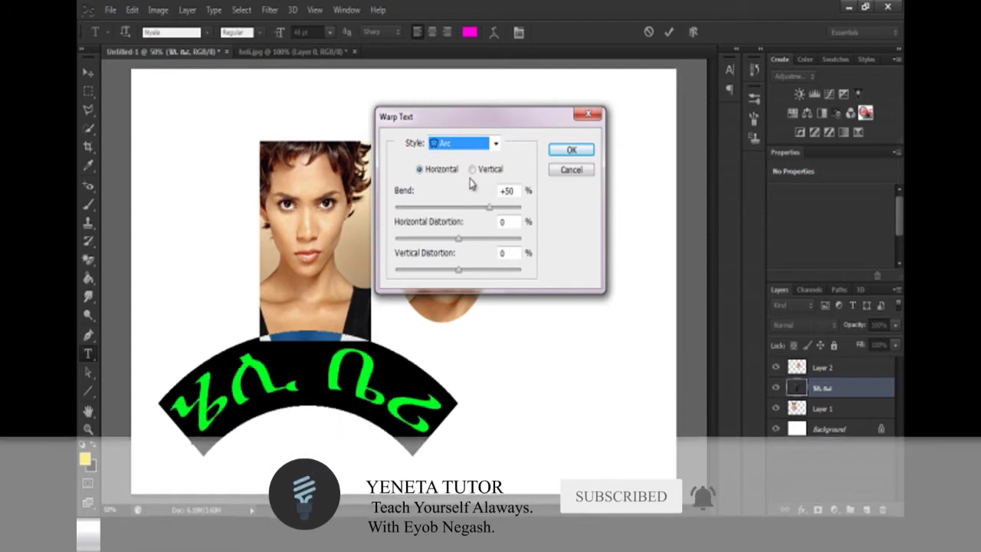
pyautogui.click(468, 143)
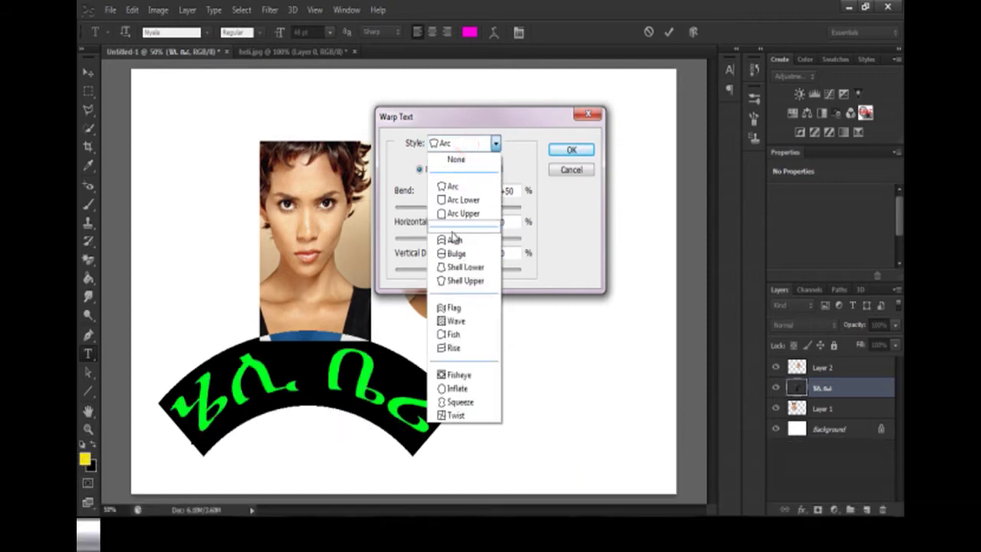
pyautogui.click(456, 241)
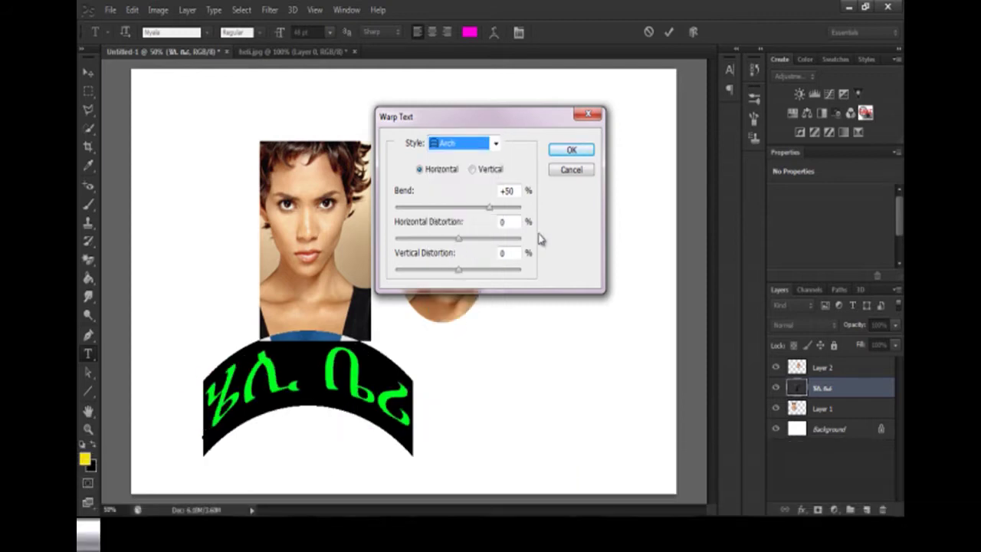
pyautogui.click(584, 173)
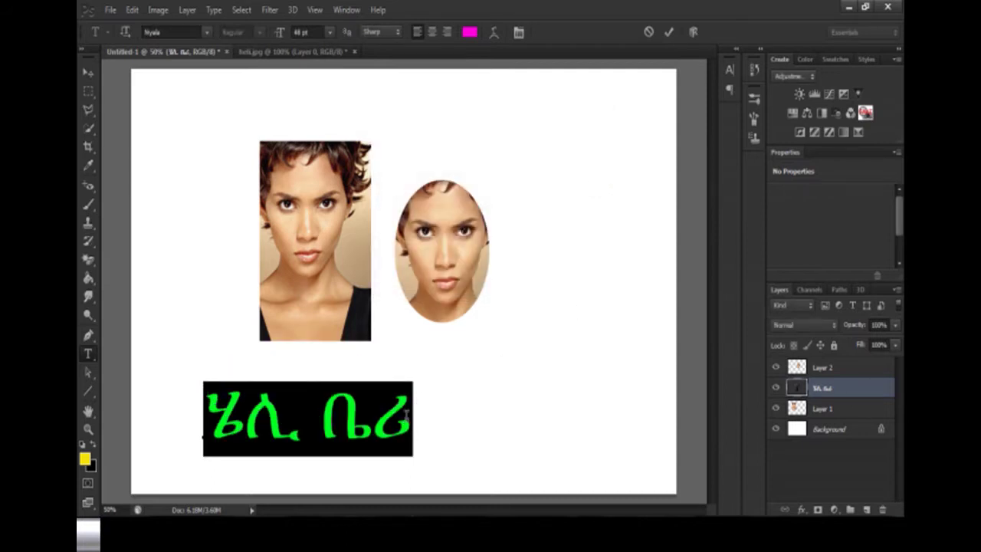
# Enter "ሄሊ" at 14 pt with the Horizontal Type Mask tool over the neck of the rectangular portrait.
pyautogui.rightClick(88, 354)
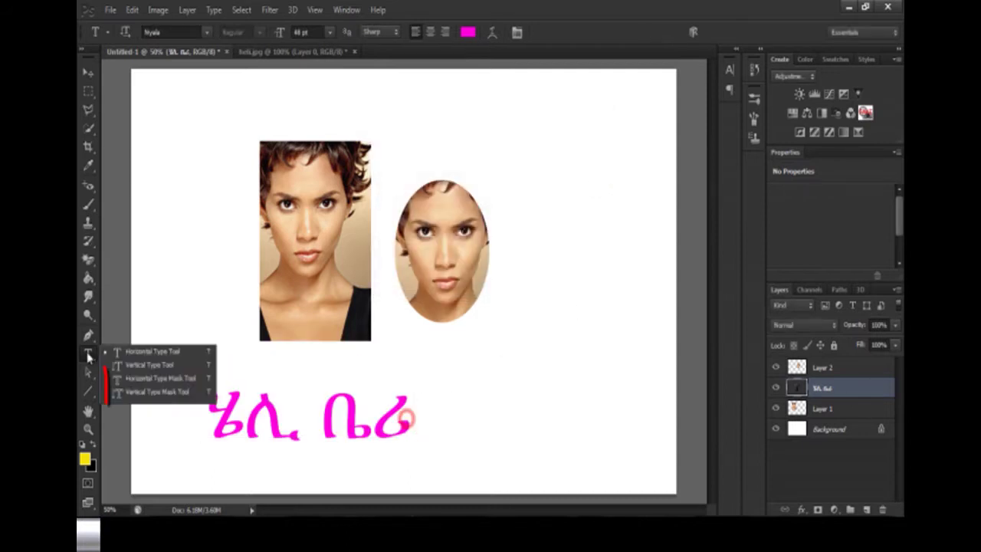
pyautogui.click(125, 385)
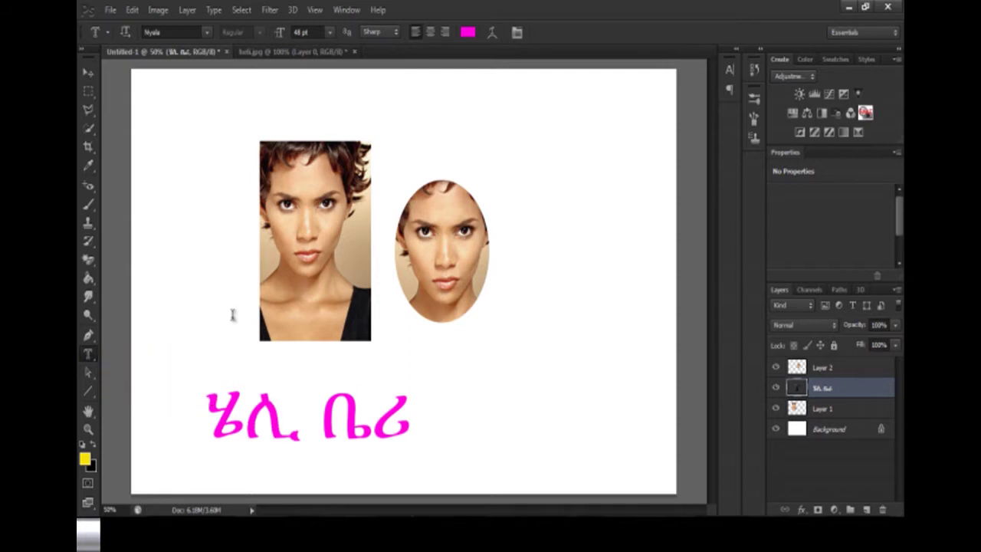
pyautogui.click(279, 303)
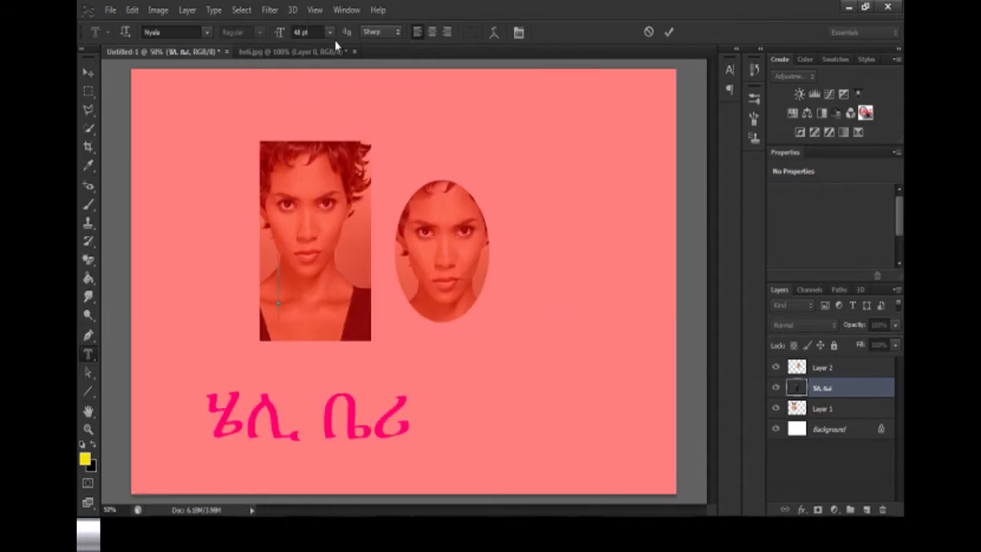
pyautogui.click(330, 32)
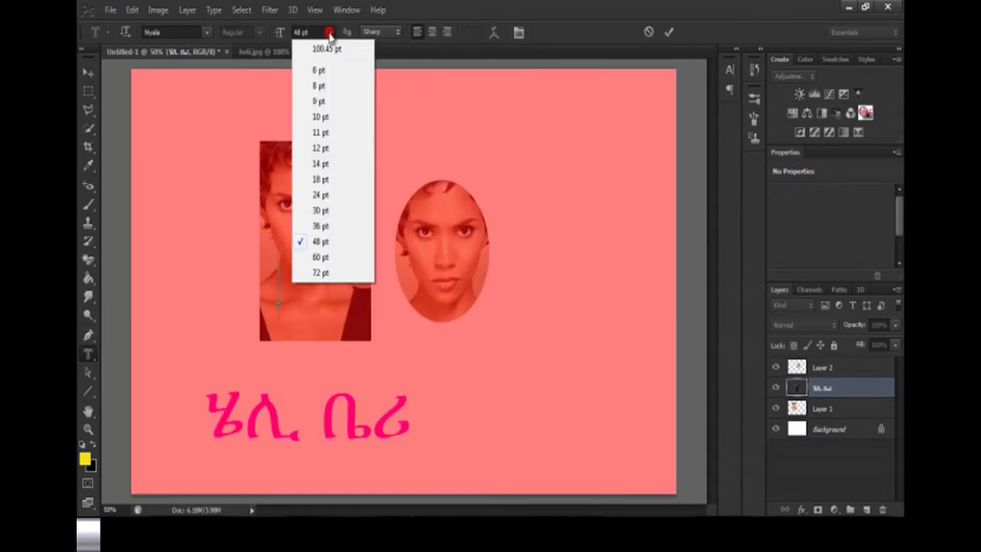
pyautogui.click(320, 164)
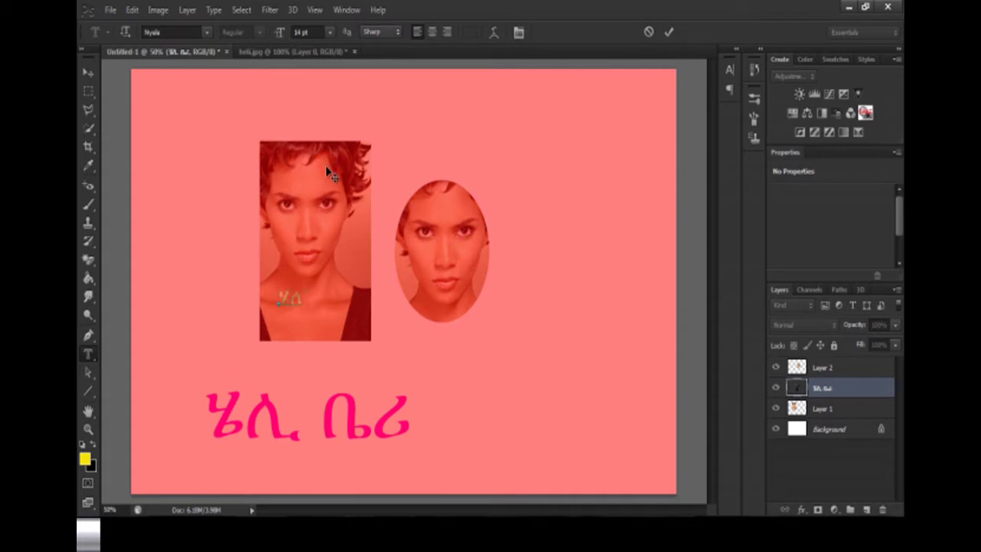
# Enlarge the "ሄሊ" mask text to 30 pt and commit it as a selection.
pyautogui.doubleClick(305, 298)
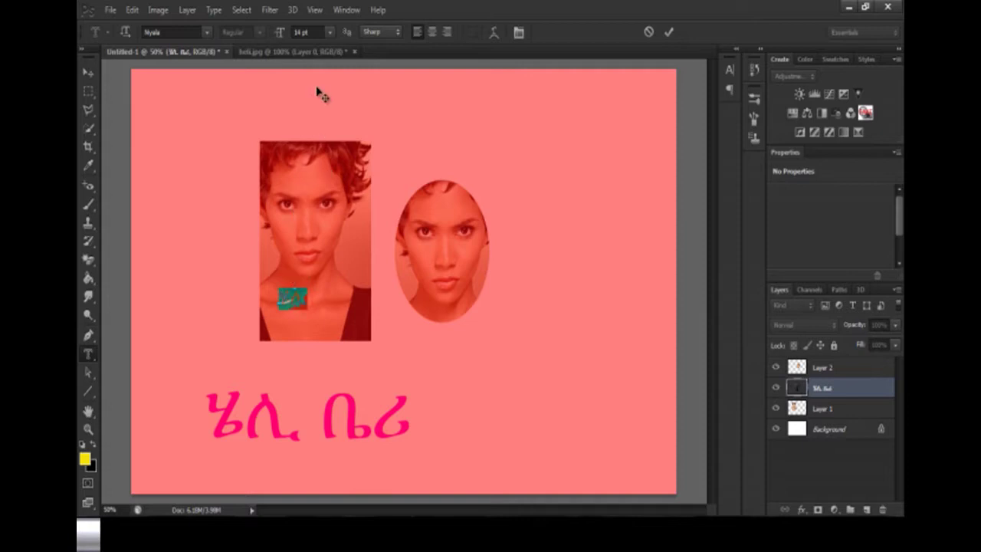
pyautogui.click(331, 32)
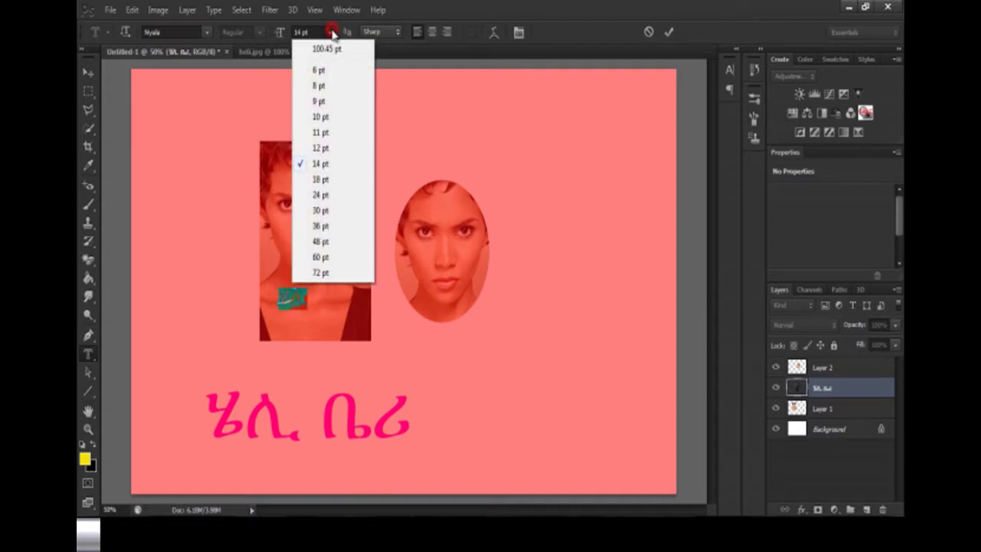
pyautogui.click(319, 211)
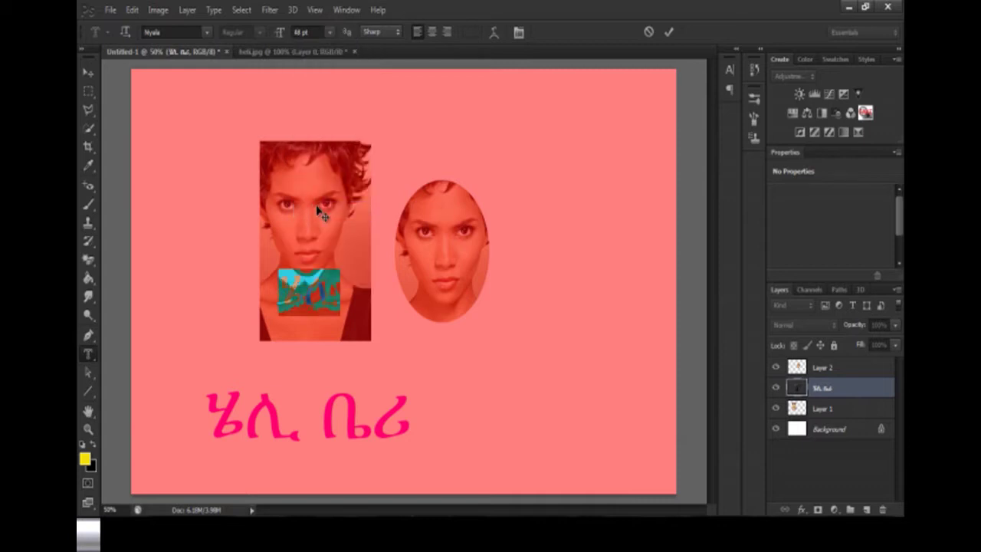
pyautogui.click(92, 78)
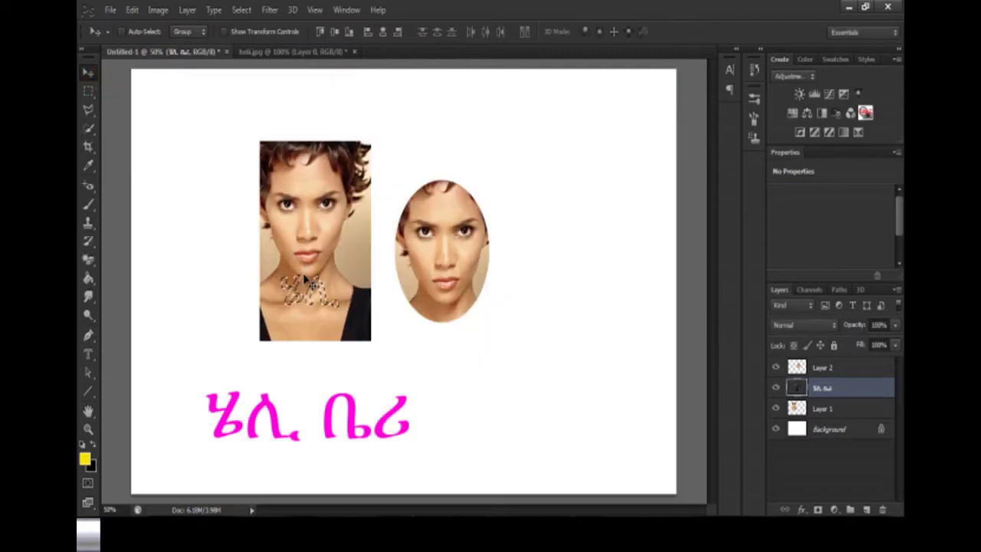
# Copy the "ሄሊ" selection from Layer 1 onto a new layer, move it below the oval portrait, and remove that layer.
pyautogui.hotkey('ctrl', 'c')
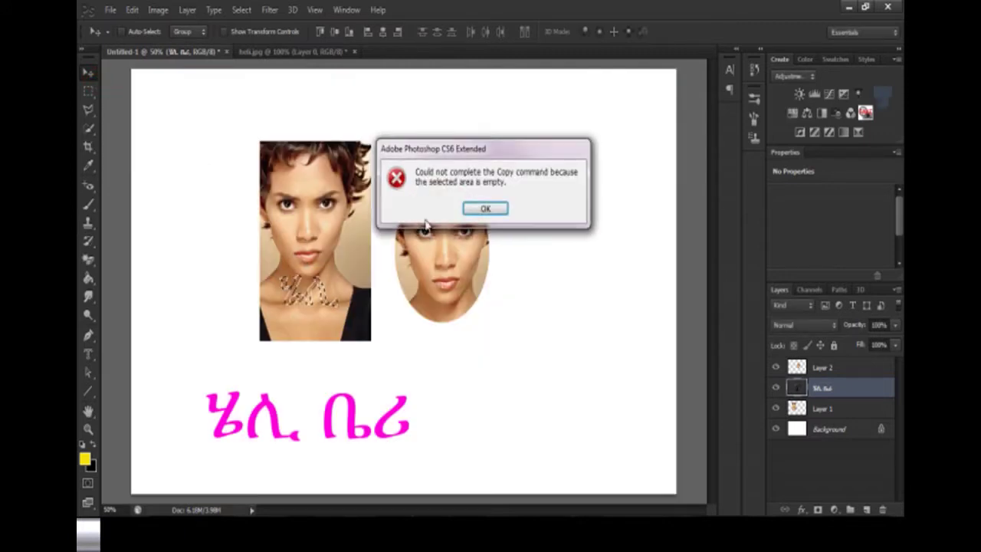
pyautogui.click(494, 207)
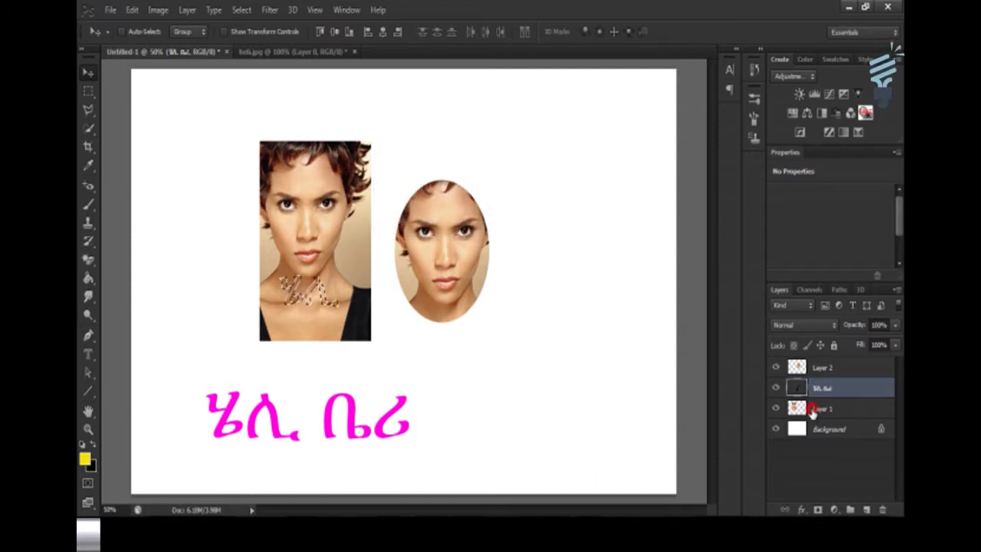
pyautogui.click(812, 412)
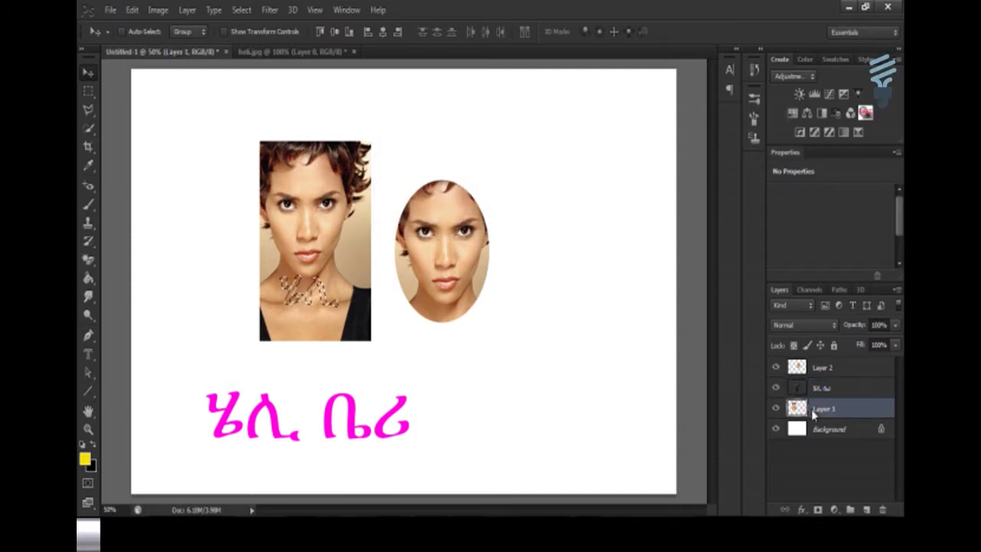
pyautogui.hotkey('ctrl', 'j')
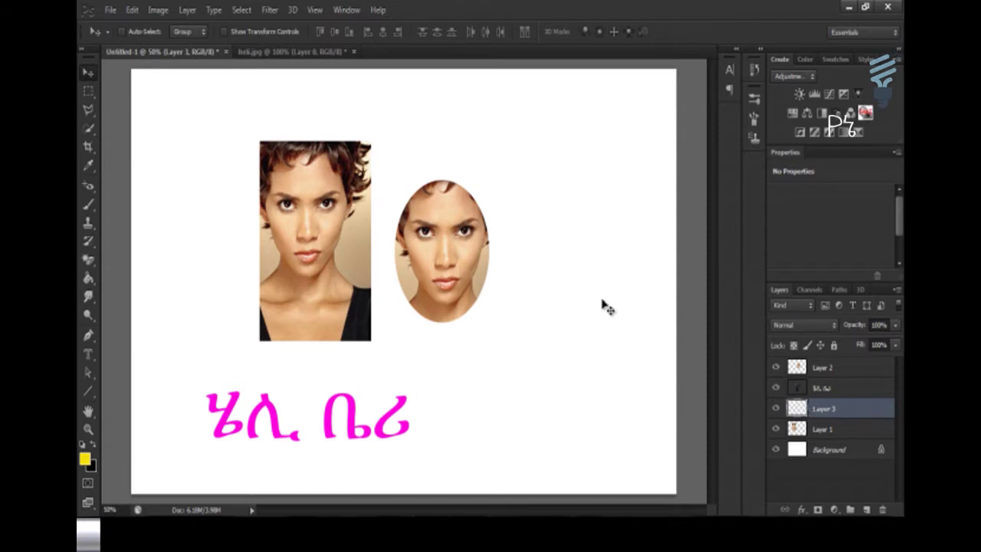
pyautogui.moveTo(333, 287); pyautogui.dragTo(522, 377)
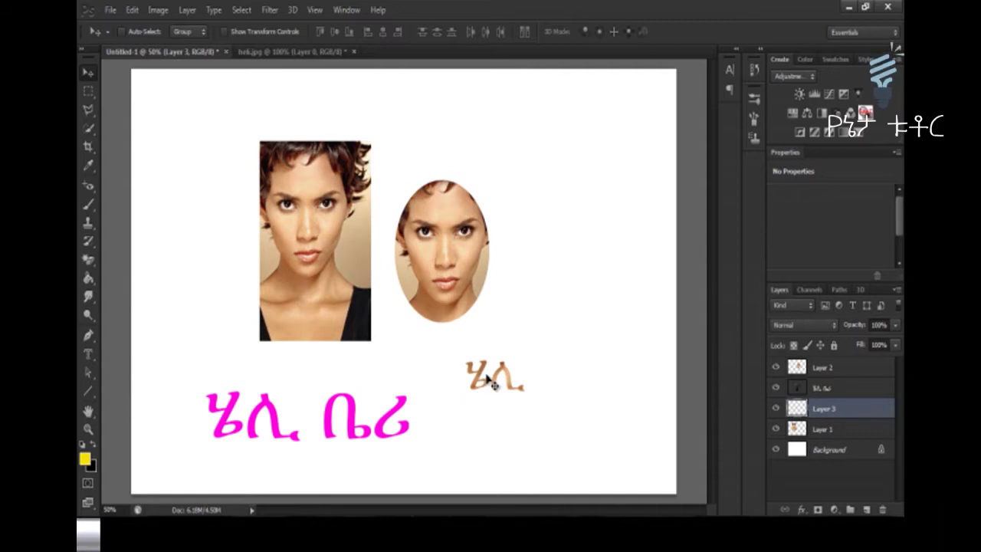
pyautogui.hotkey('ctrl', 'e')
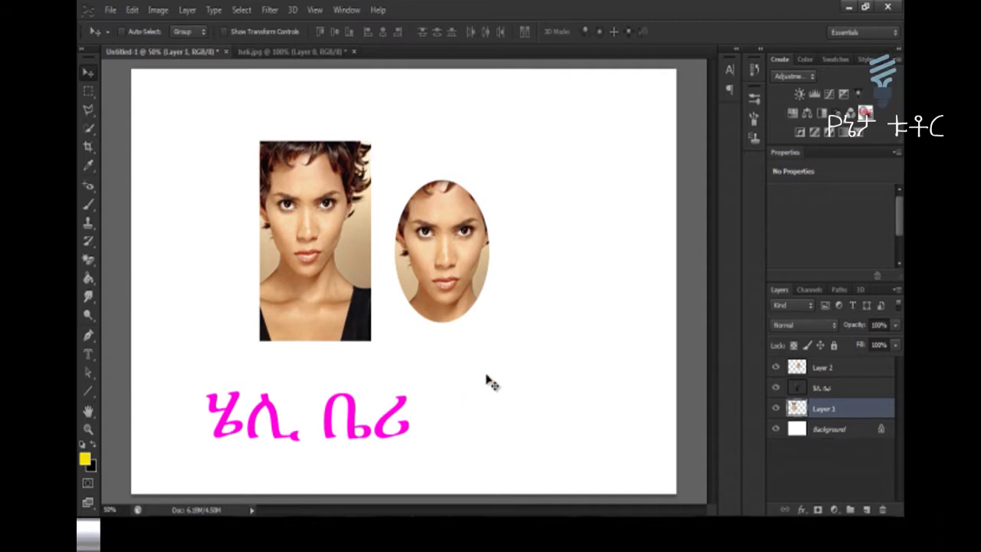
# Draw a blue rectangle about 140 px wide above and to the right of the oval portrait with the Rectangle tool.
pyautogui.click(90, 374)
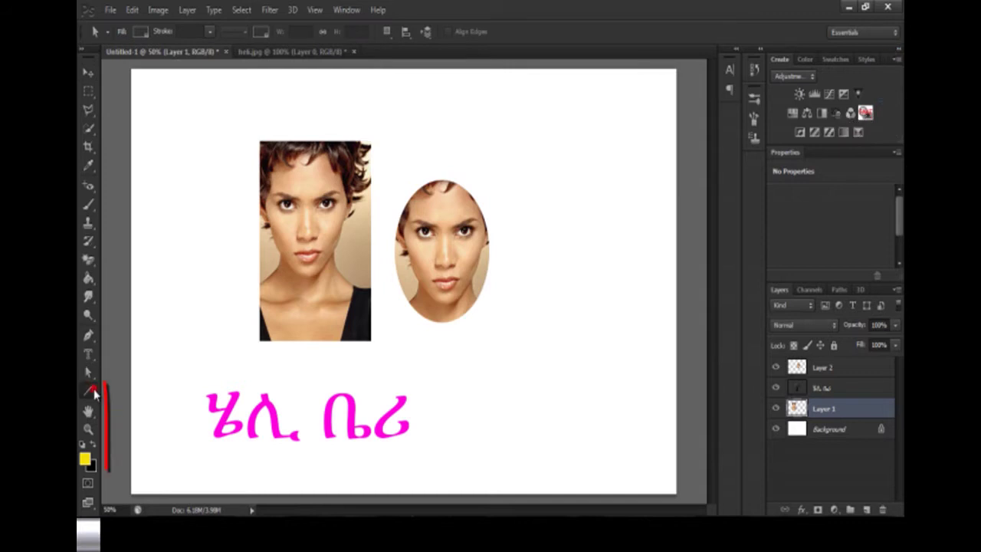
pyautogui.click(88, 391)
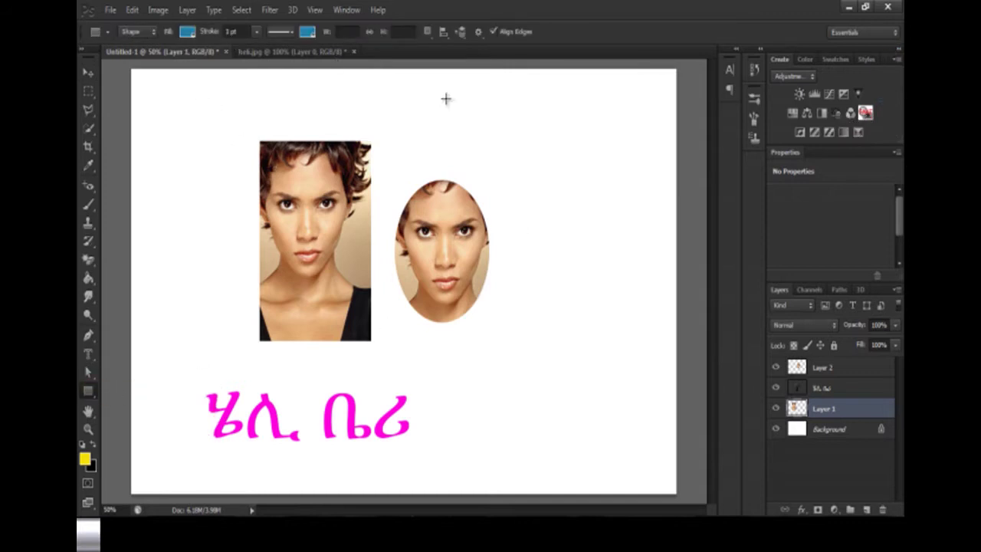
pyautogui.moveTo(484, 121); pyautogui.dragTo(526, 159)
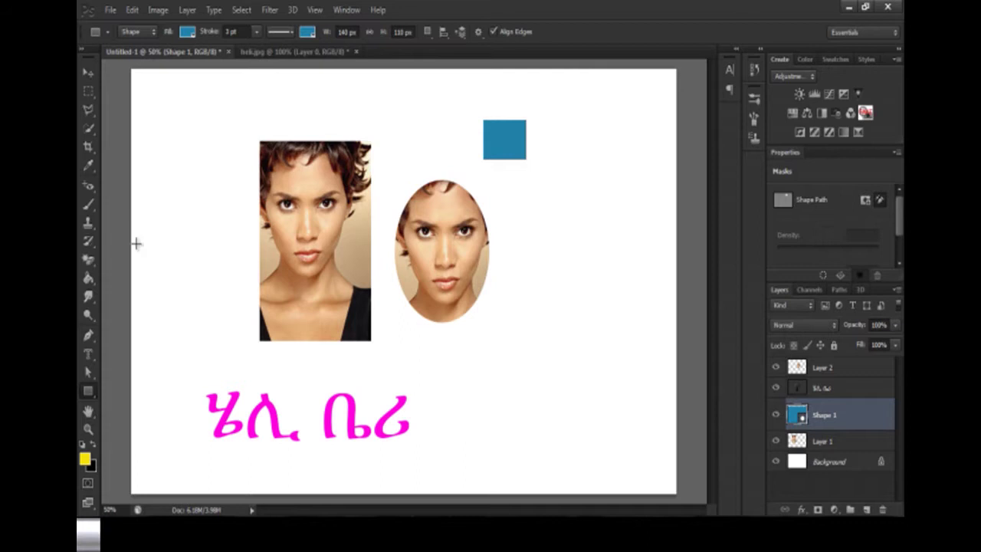
# With the Custom Shape tool, draw a blue arrow about 262 by 170 px and, below it, a heart about 338 by 380 px.
pyautogui.click(90, 391)
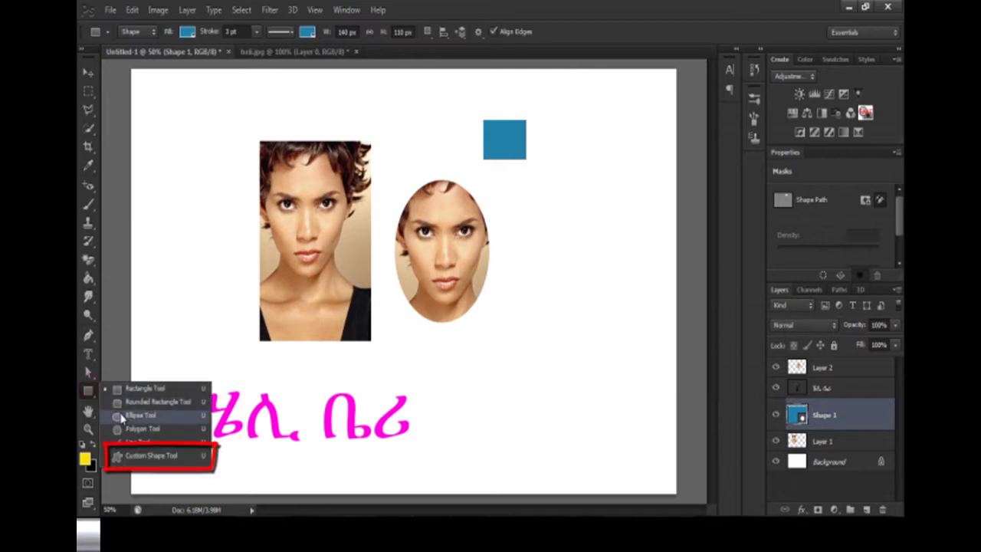
pyautogui.click(125, 456)
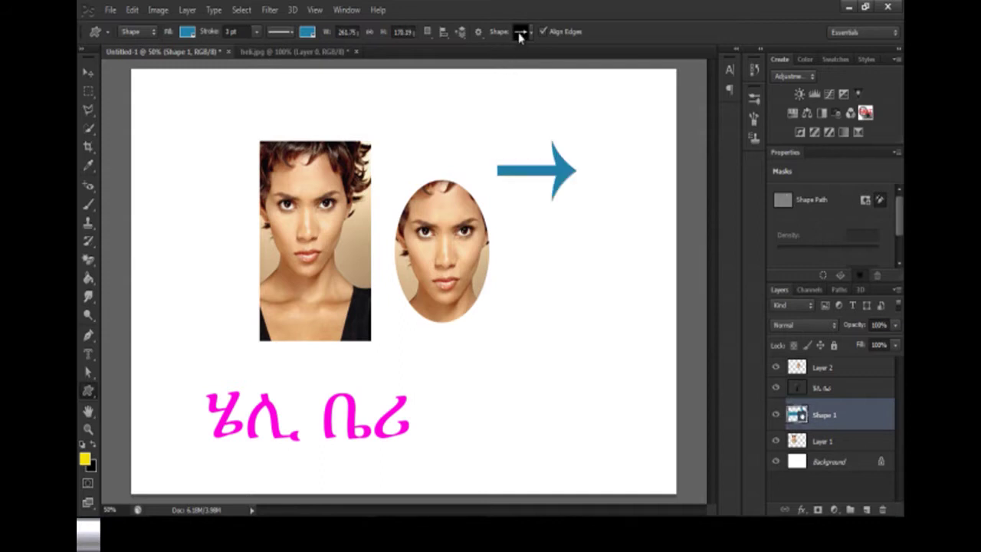
pyautogui.click(520, 33)
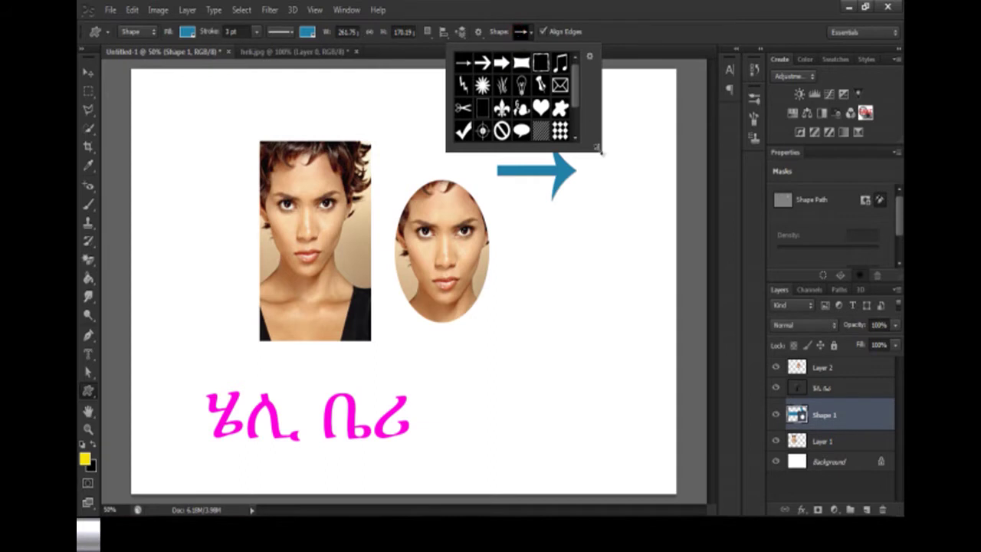
pyautogui.moveTo(598, 149); pyautogui.dragTo(681, 270)
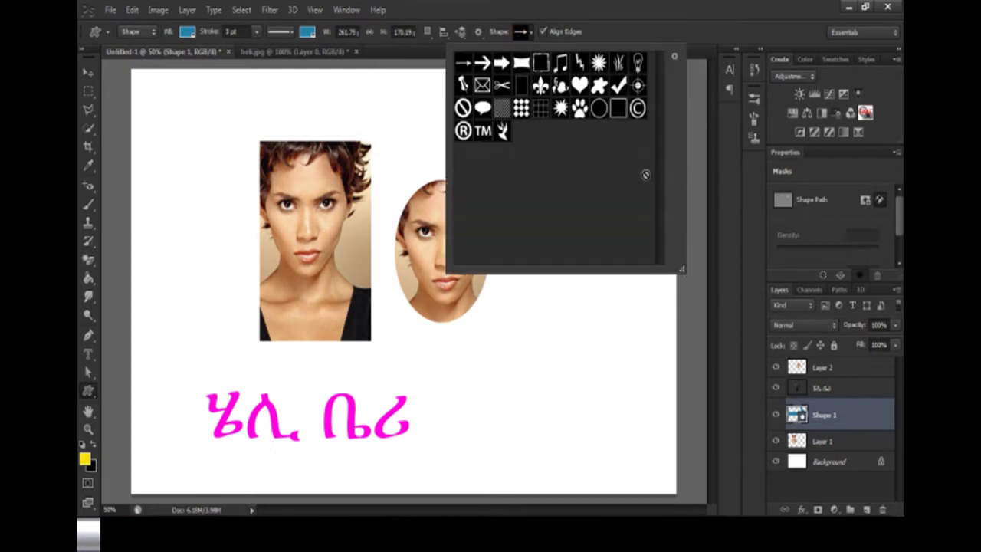
pyautogui.click(581, 84)
pyautogui.click(625, 29)
pyautogui.moveTo(521, 278); pyautogui.dragTo(623, 414)
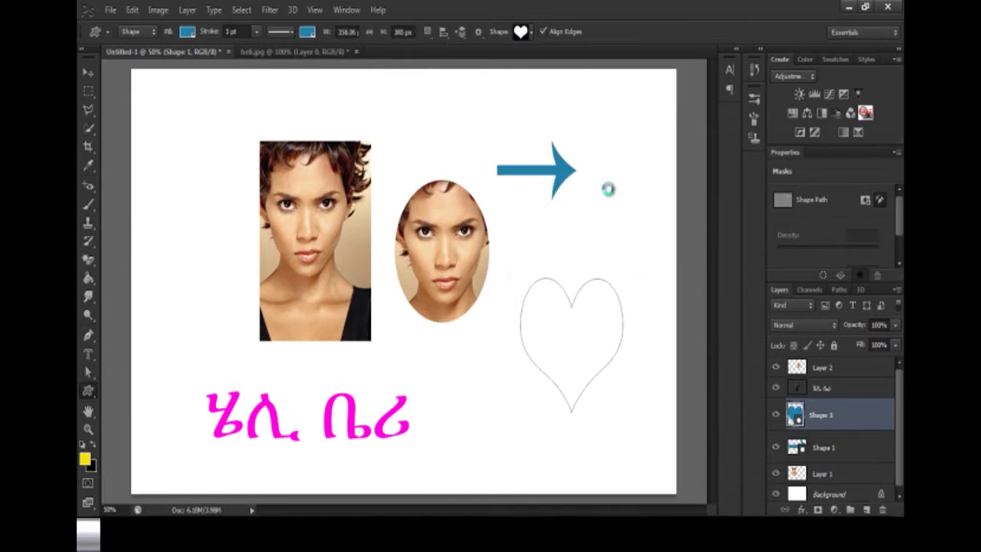
# Load the All set of custom shapes and draw a blue starburst about 360 by 408 px beyond the oval portrait's upper right.
pyautogui.click(530, 33)
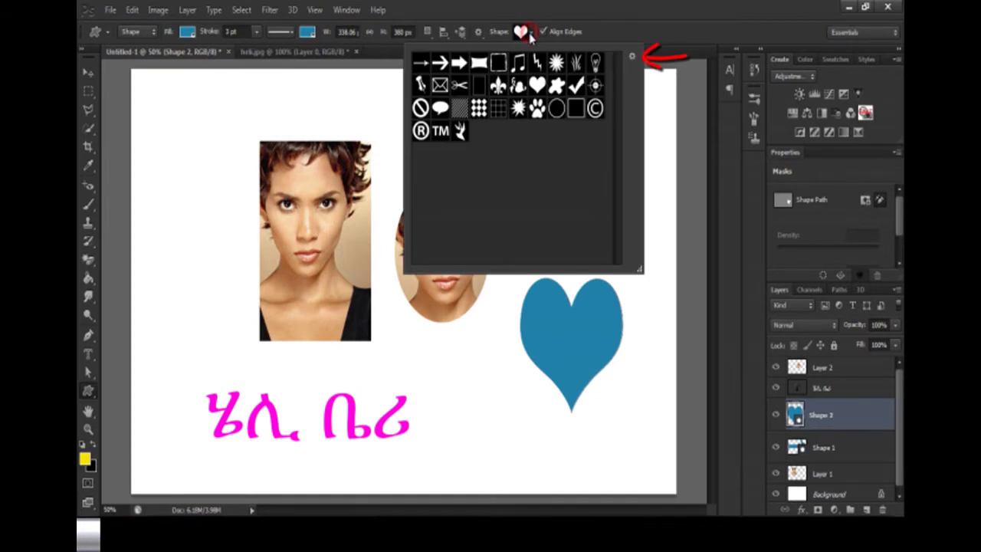
pyautogui.click(632, 58)
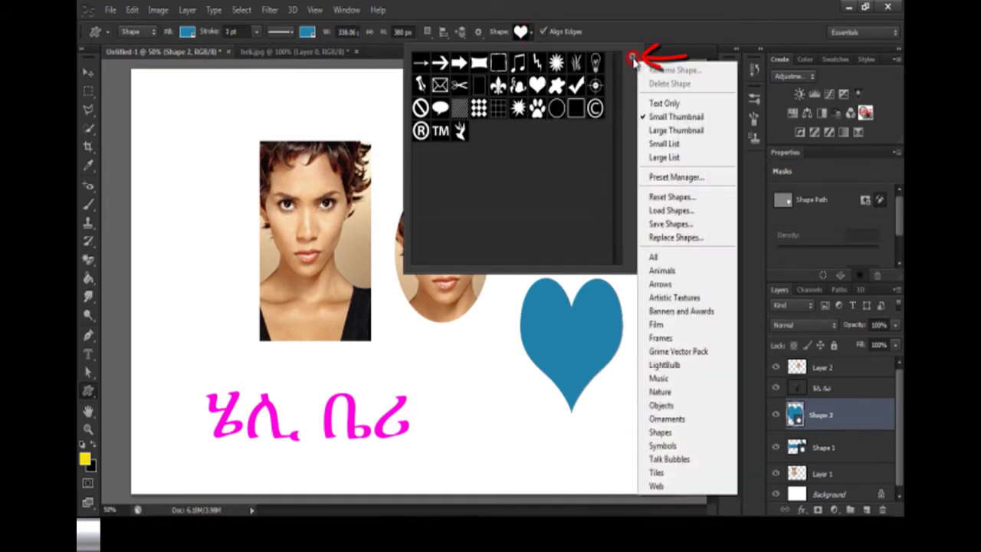
pyautogui.click(664, 259)
pyautogui.moveTo(620, 115); pyautogui.dragTo(621, 200)
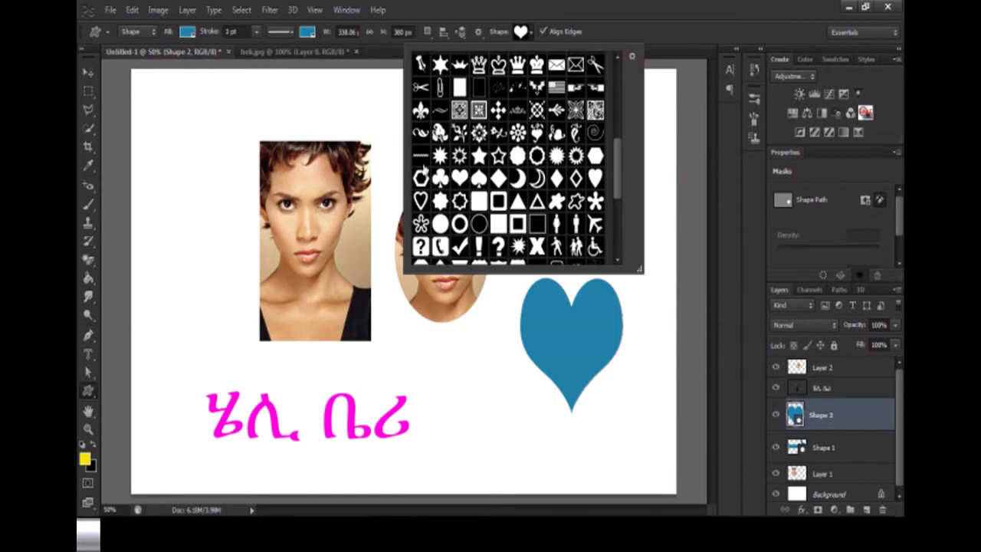
pyautogui.click(441, 157)
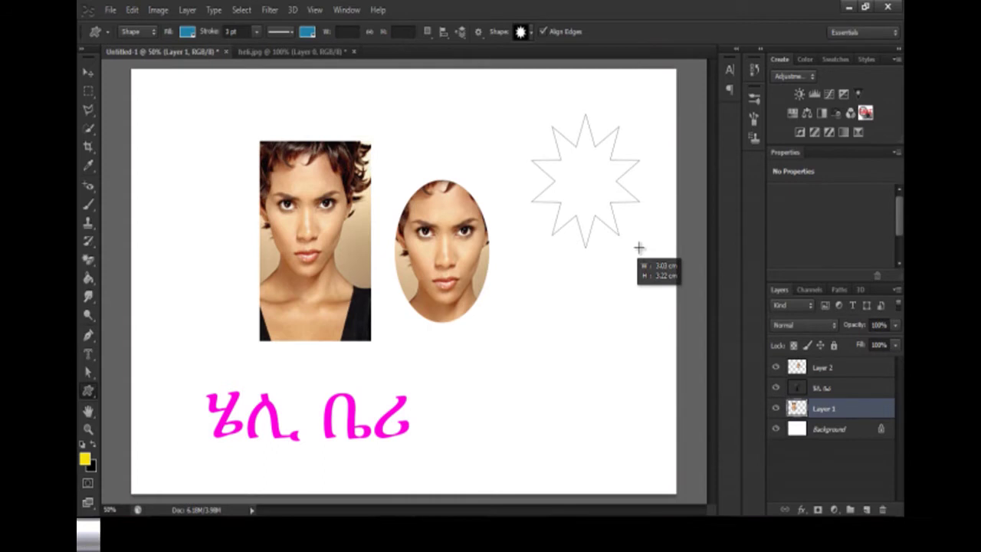
pyautogui.moveTo(640, 250); pyautogui.dragTo(640, 258)
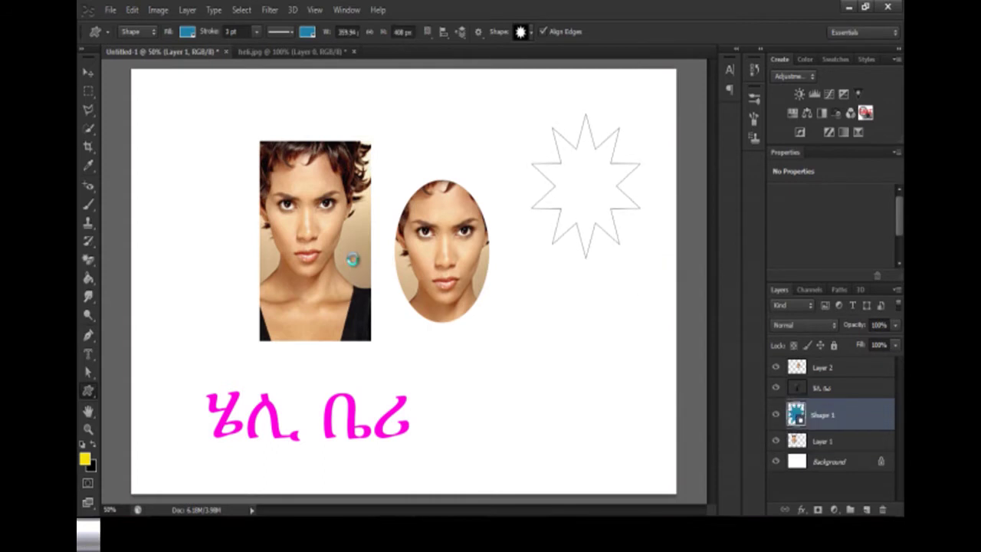
# Distort the starburst's lower-left and upper-right points with the Direct Selection tool, and delete the starburst's layer.
pyautogui.click(89, 372)
pyautogui.click(150, 370)
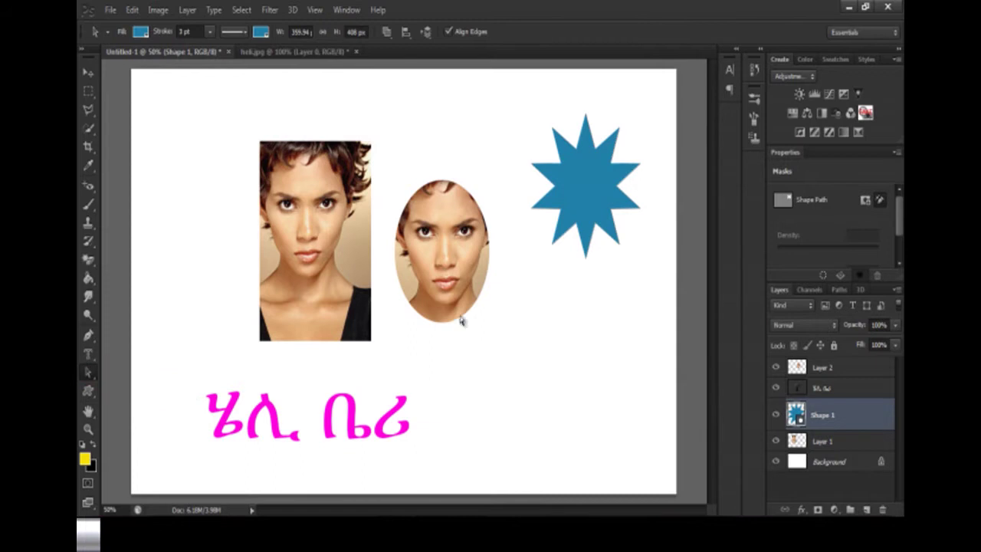
pyautogui.click(557, 249)
pyautogui.moveTo(552, 246); pyautogui.dragTo(527, 300)
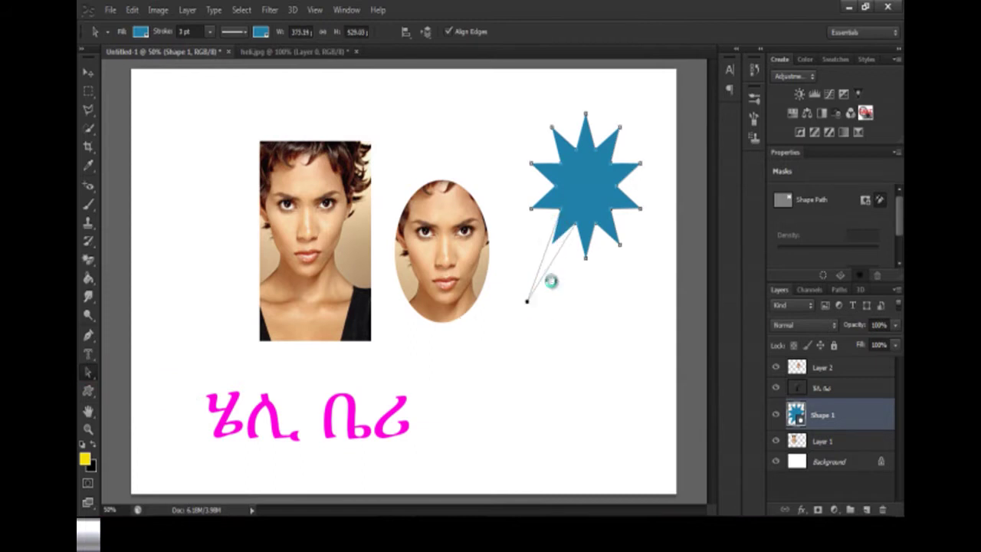
pyautogui.moveTo(621, 129); pyautogui.dragTo(635, 98)
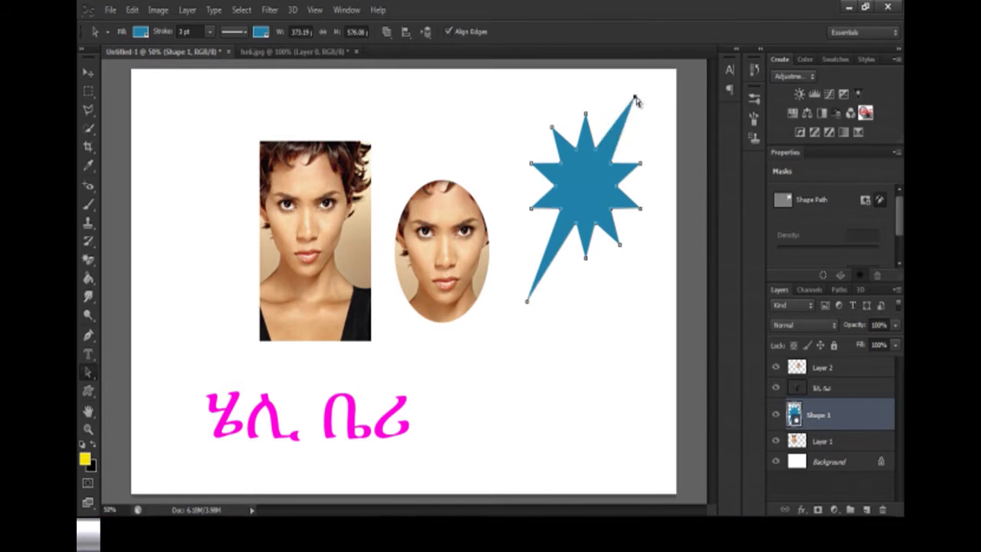
pyautogui.hotkey('ctrl', 'z')
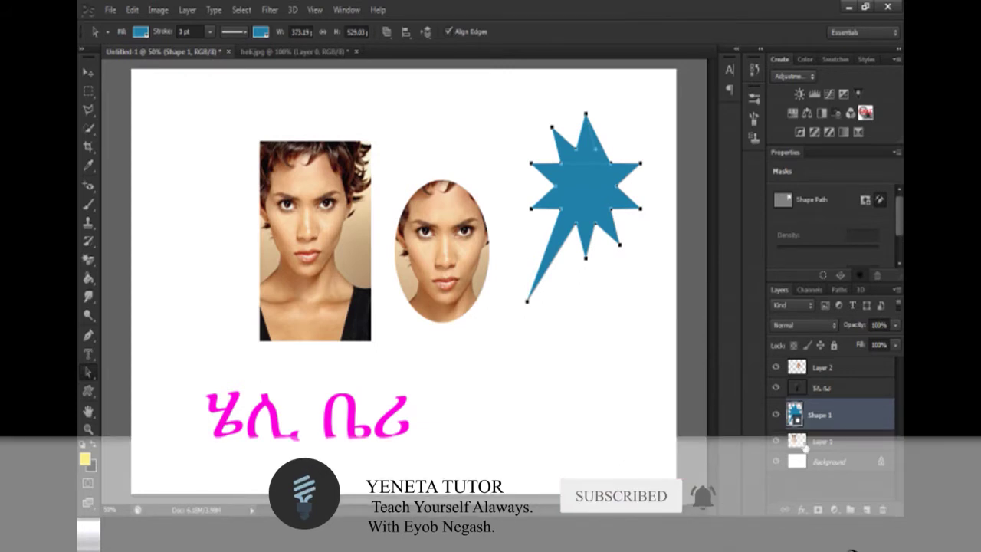
pyautogui.moveTo(826, 422); pyautogui.dragTo(883, 510)
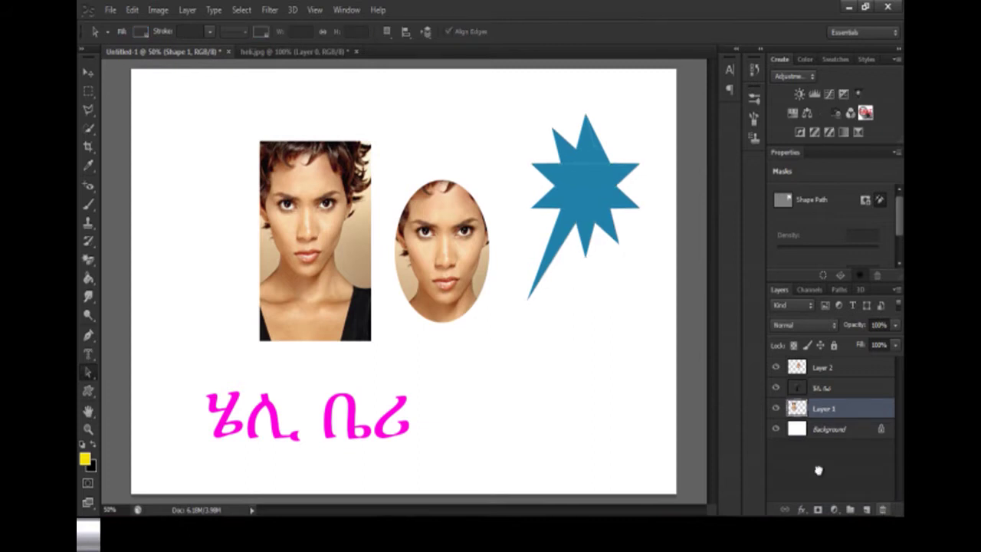
# Activate the Hand and Zoom tools and view the foreground colour in the Color Picker without changing it.
pyautogui.click(88, 412)
pyautogui.click(89, 430)
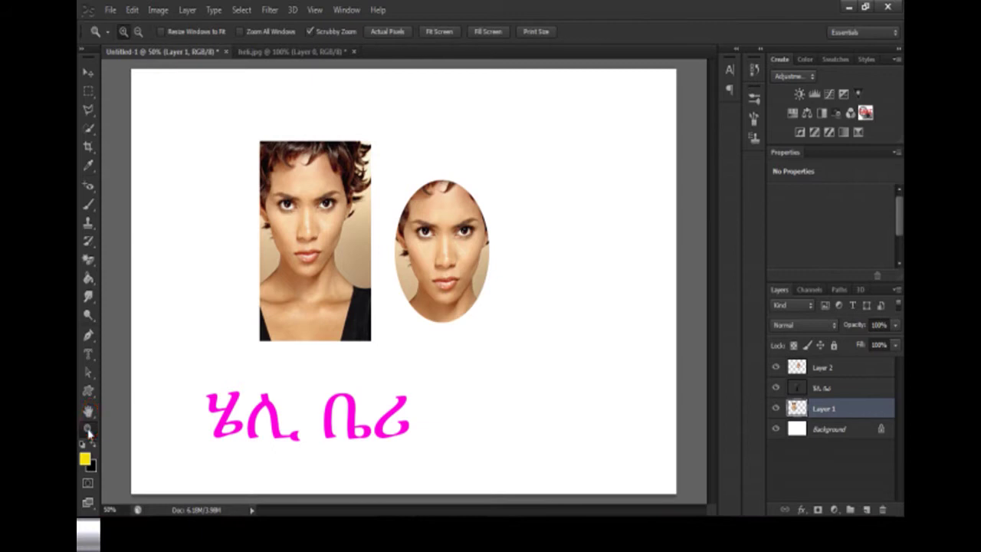
pyautogui.click(88, 460)
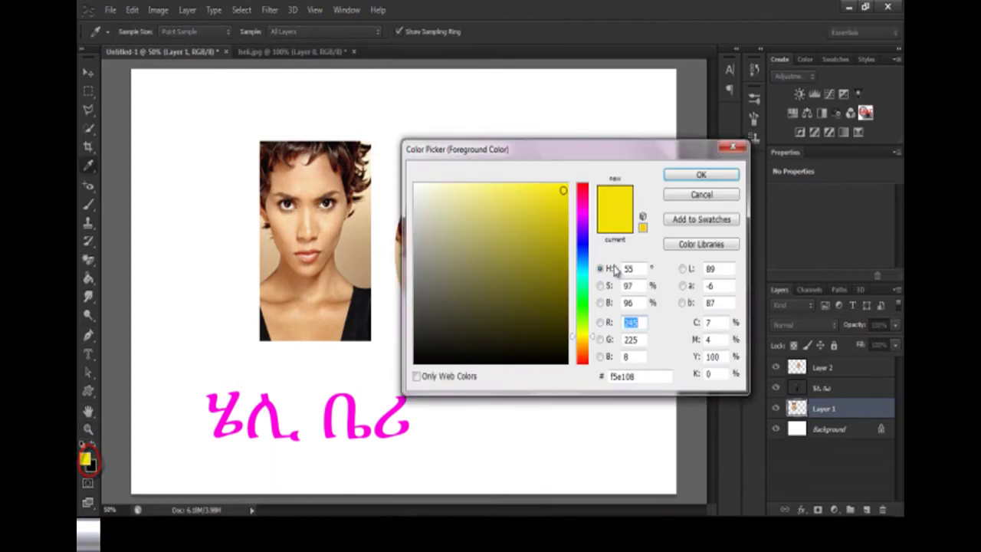
pyautogui.click(702, 194)
pyautogui.press('z')
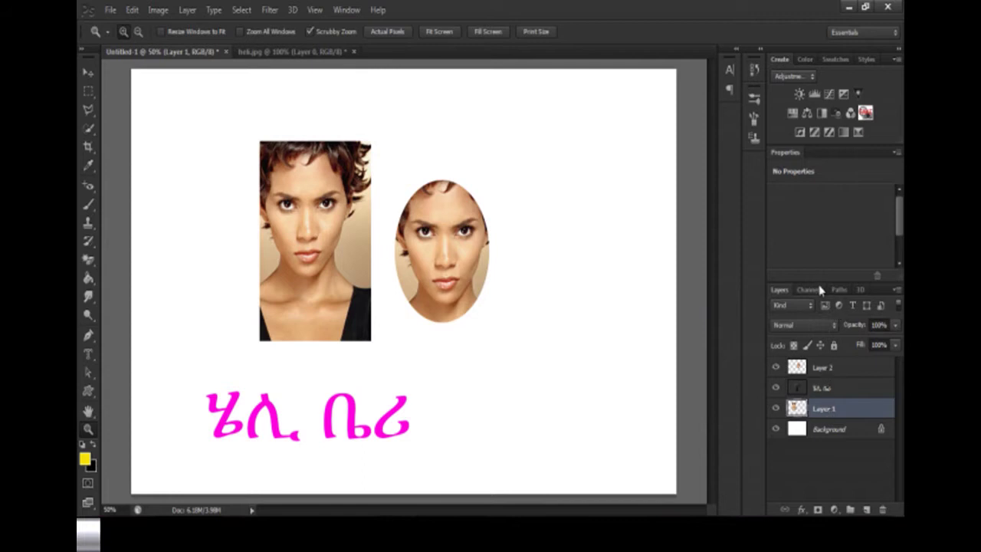
# Give the layer list more height and switch Layer 2, the text layer and Layer 1 off and on again.
pyautogui.moveTo(819, 282); pyautogui.dragTo(825, 240)
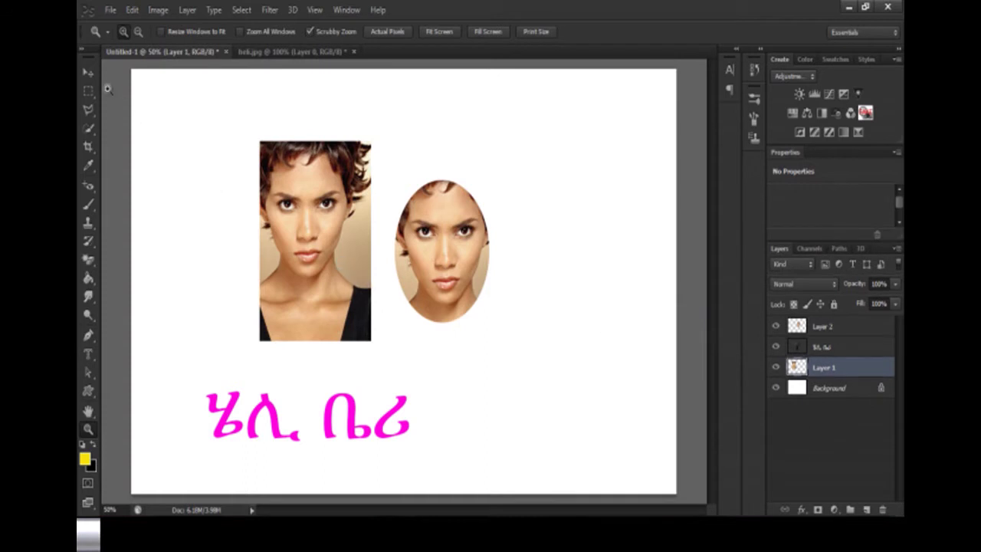
pyautogui.click(88, 73)
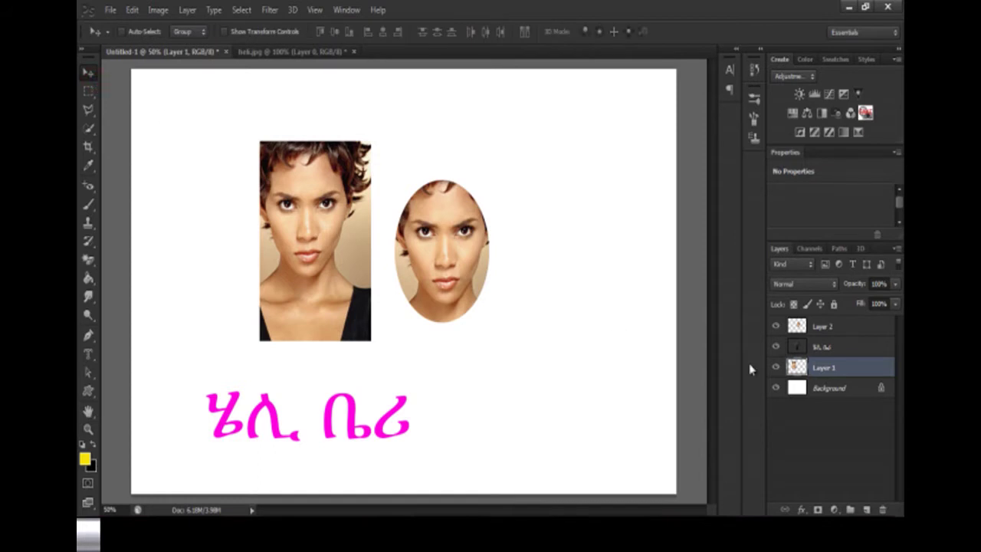
pyautogui.click(801, 331)
pyautogui.click(776, 326)
pyautogui.click(776, 327)
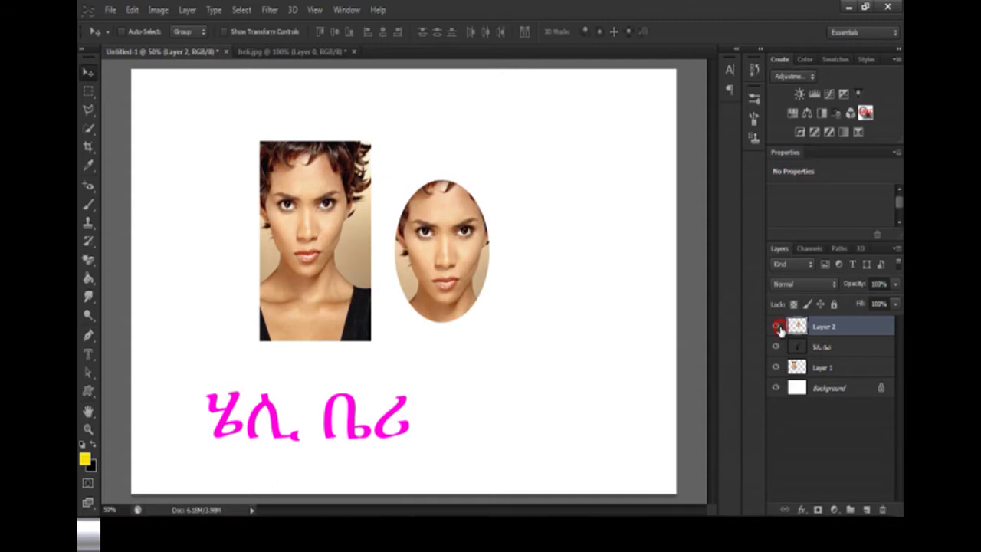
pyautogui.click(779, 347)
pyautogui.click(779, 346)
pyautogui.click(777, 368)
pyautogui.click(777, 368)
# Reposition the rectangular portrait and the pink text with the Move tool, and bring Layer 1 to the top of the layer stack.
pyautogui.click(827, 372)
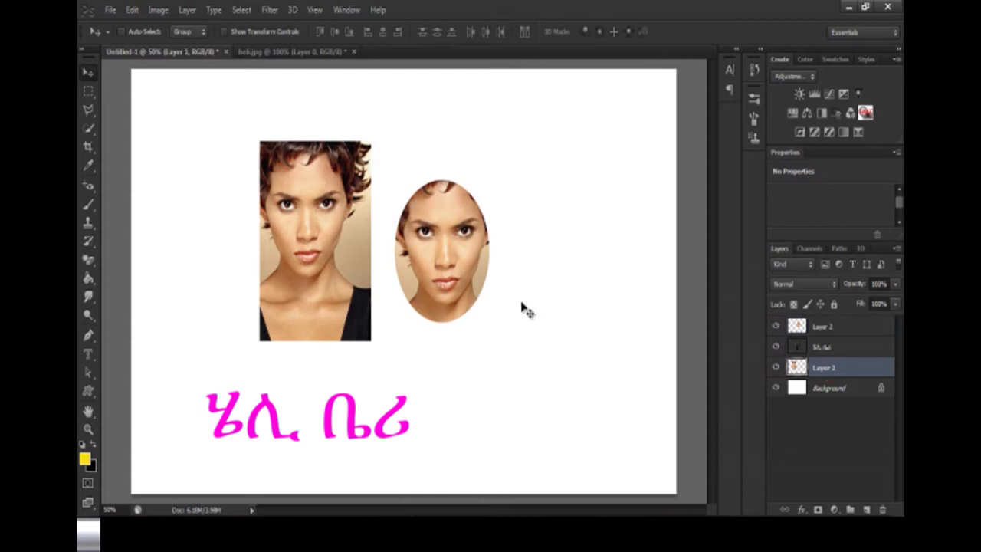
pyautogui.moveTo(327, 237); pyautogui.dragTo(353, 249)
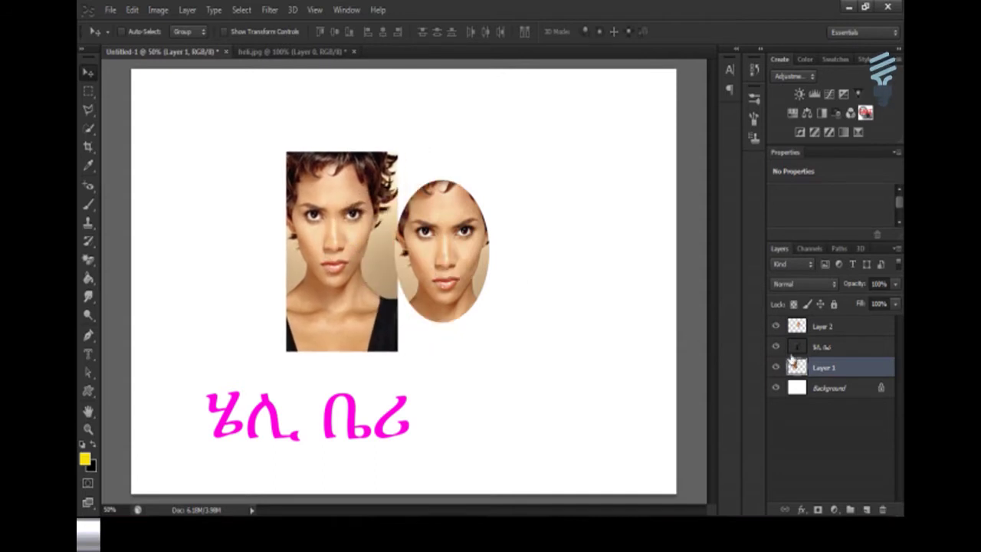
pyautogui.keyDown('ctrl'); pyautogui.click(806, 326); pyautogui.keyUp('ctrl')
pyautogui.moveTo(807, 326); pyautogui.dragTo(806, 324)
pyautogui.moveTo(317, 235)
pyautogui.mouseDown()
pyautogui.moveTo(380, 242)
pyautogui.moveTo(312, 239)
pyautogui.mouseUp()
# Try a drop shadow on Layer 1 with Normal blend mode and a size of 38 px.
pyautogui.click(801, 508)
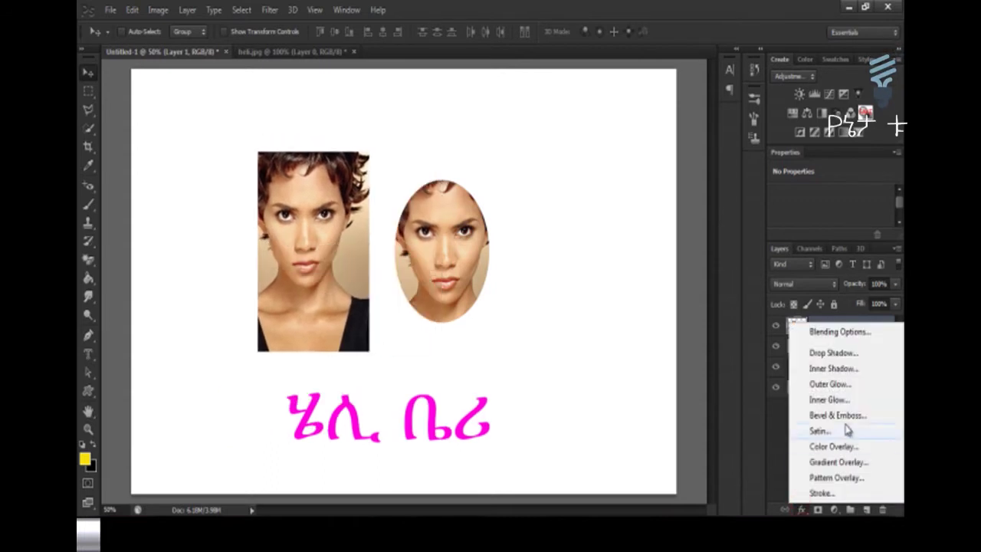
pyautogui.click(854, 354)
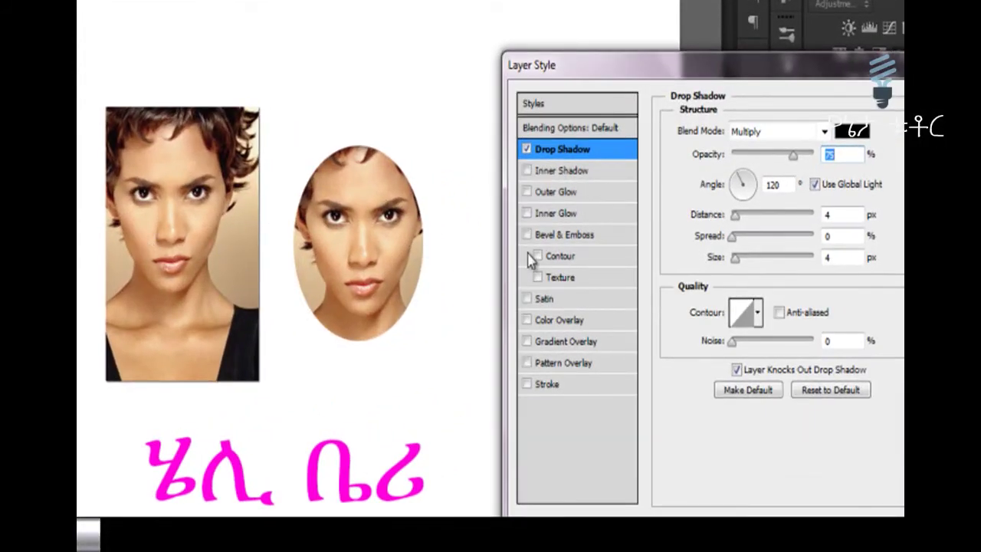
pyautogui.click(797, 134)
pyautogui.scroll(3, 798, 138)
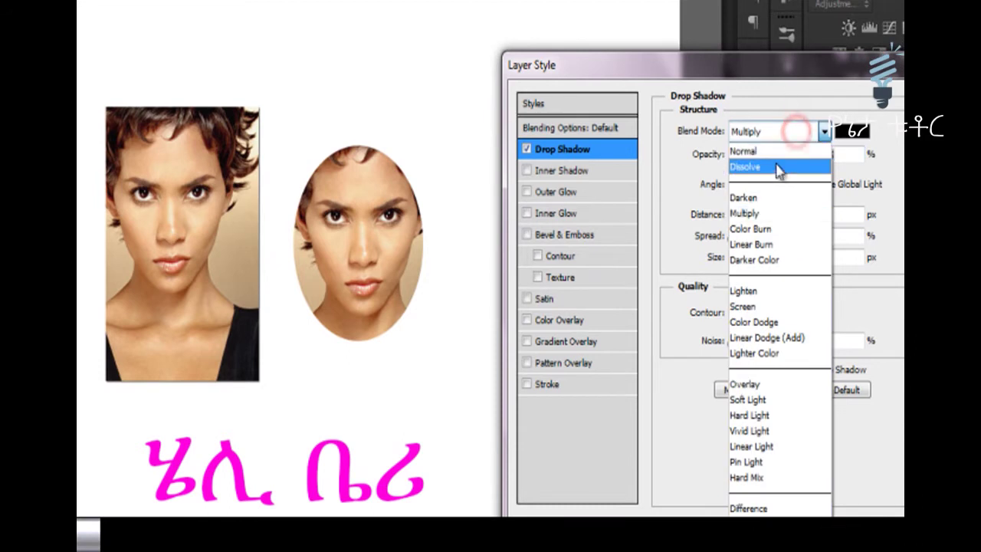
pyautogui.click(771, 146)
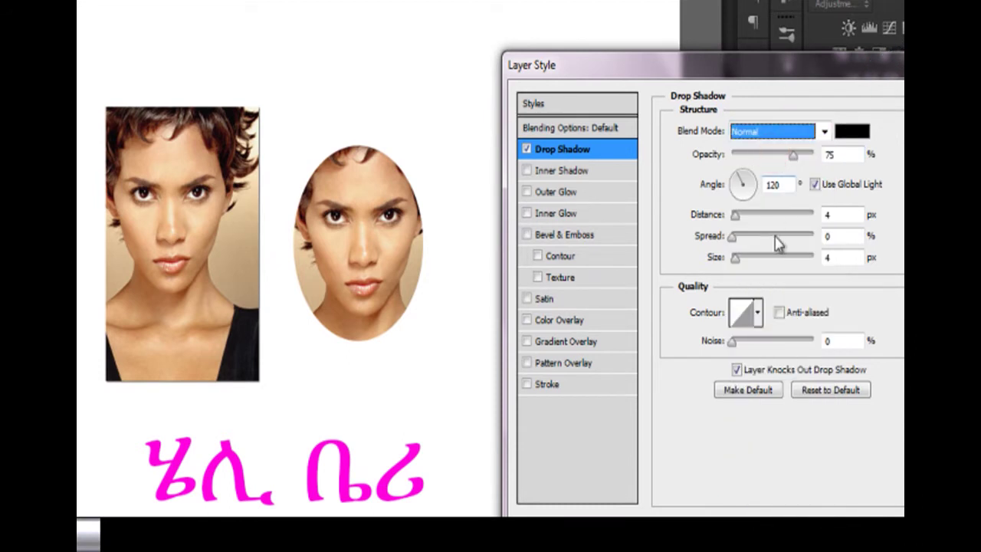
pyautogui.moveTo(735, 258); pyautogui.dragTo(750, 266)
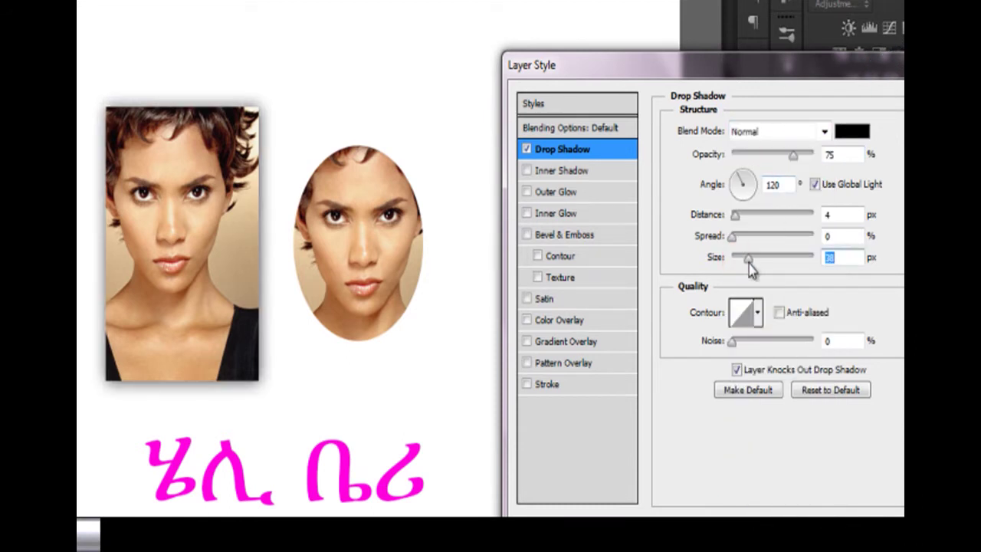
# Compare a stroke with the drop shadow on Layer 1 by switching each on and off, and discard the layer style changes.
pyautogui.click(527, 150)
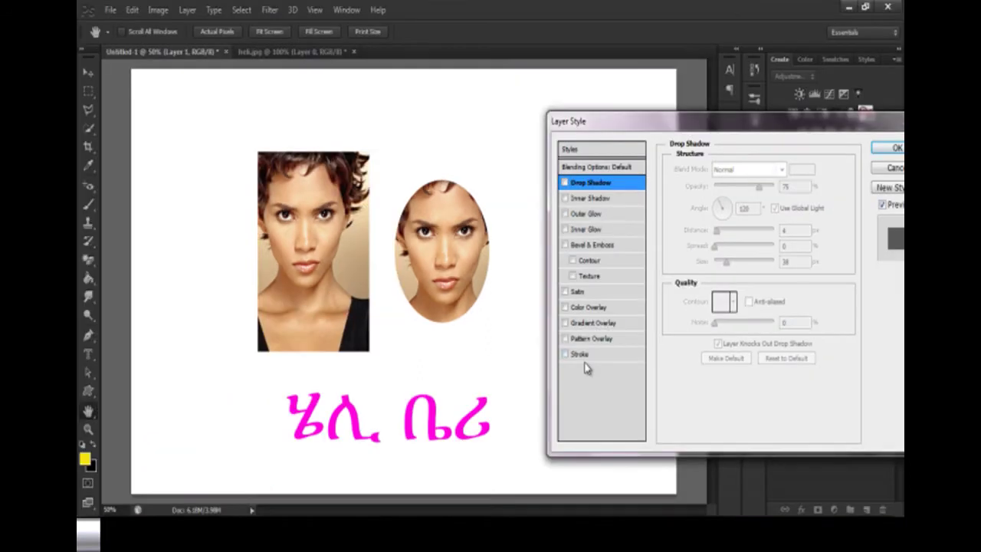
pyautogui.click(580, 356)
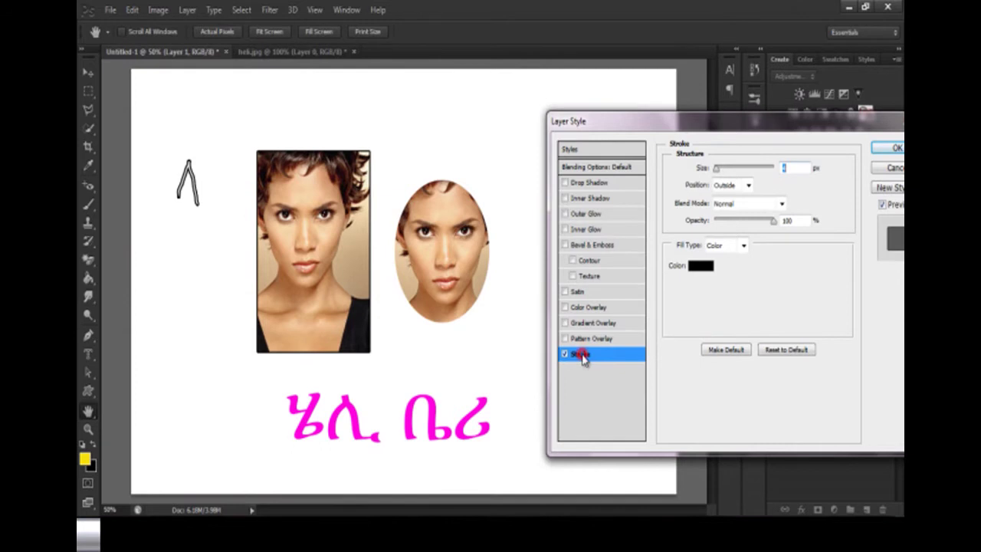
pyautogui.click(566, 355)
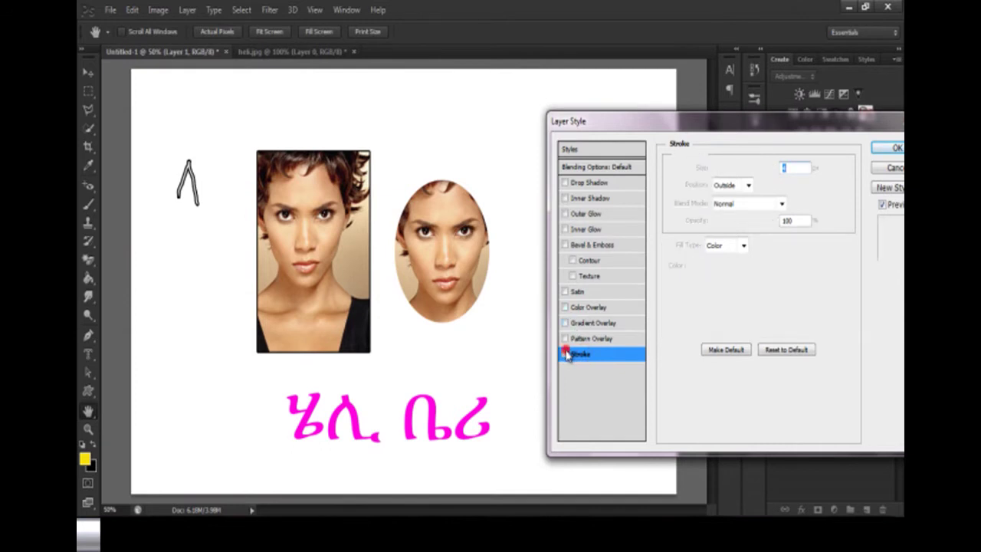
pyautogui.click(633, 185)
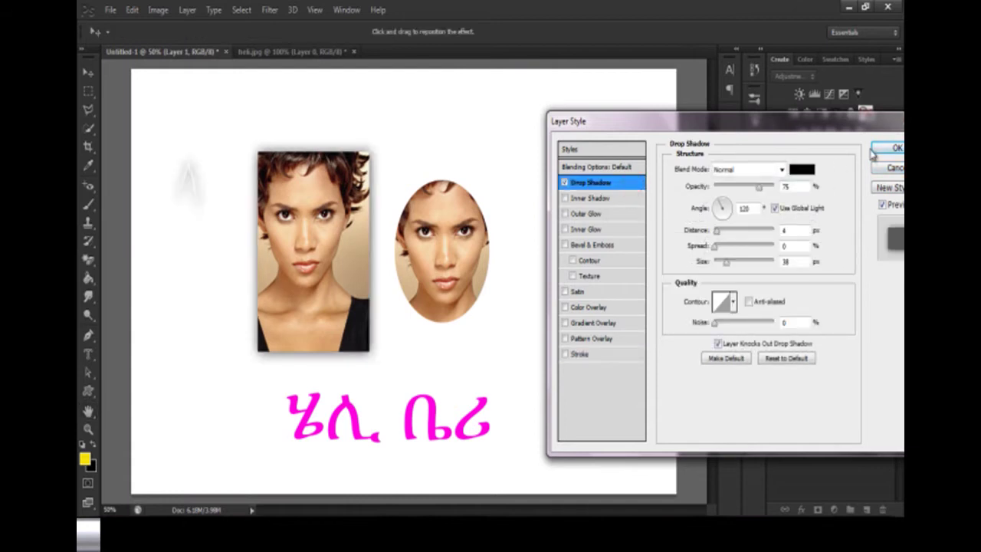
pyautogui.click(885, 169)
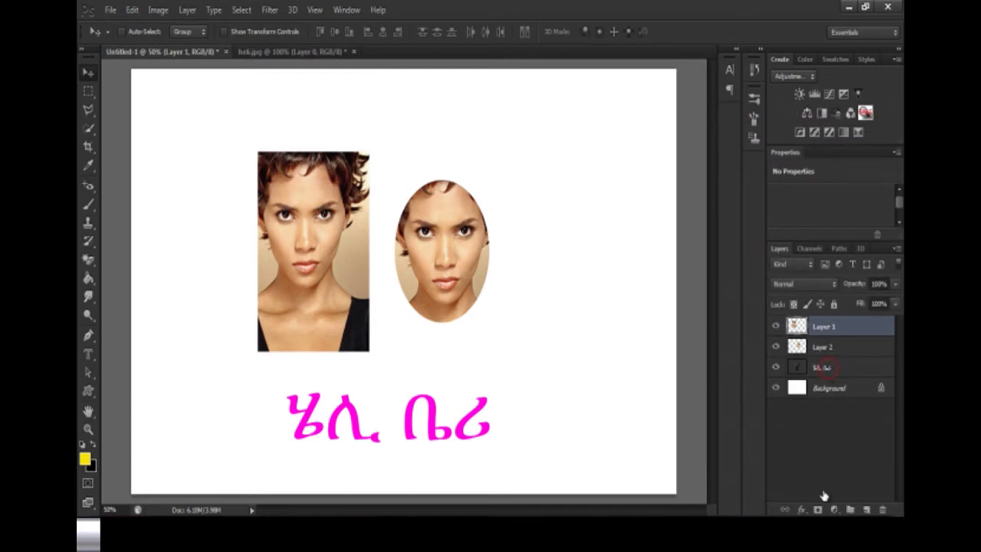
# Add a drop shadow and a stroke to the Amharic text layer.
pyautogui.click(826, 369)
pyautogui.click(802, 510)
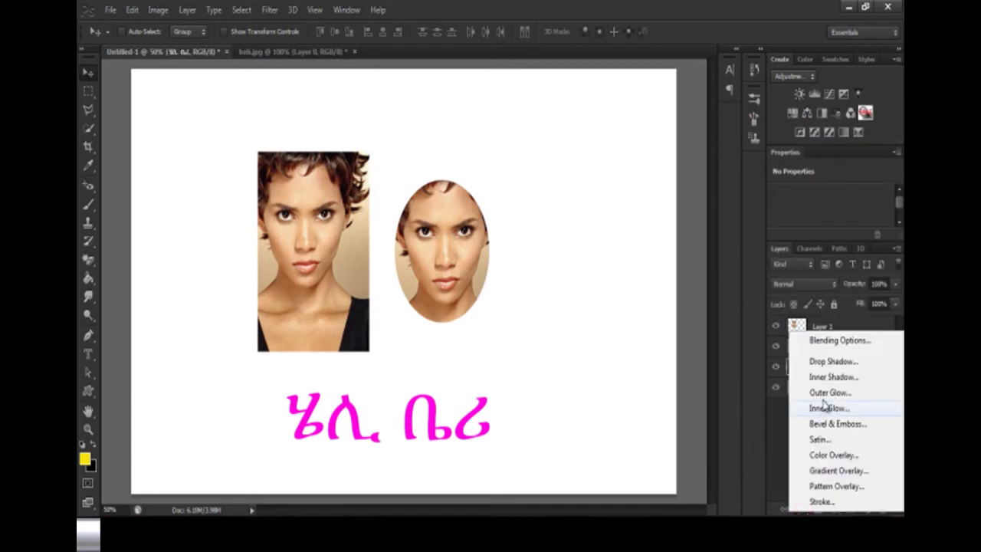
pyautogui.click(838, 363)
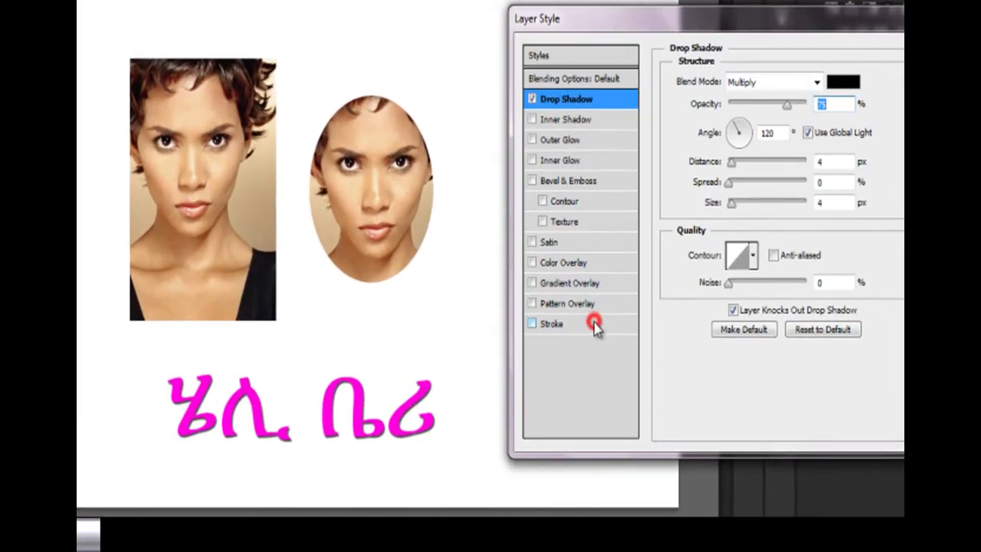
pyautogui.click(596, 325)
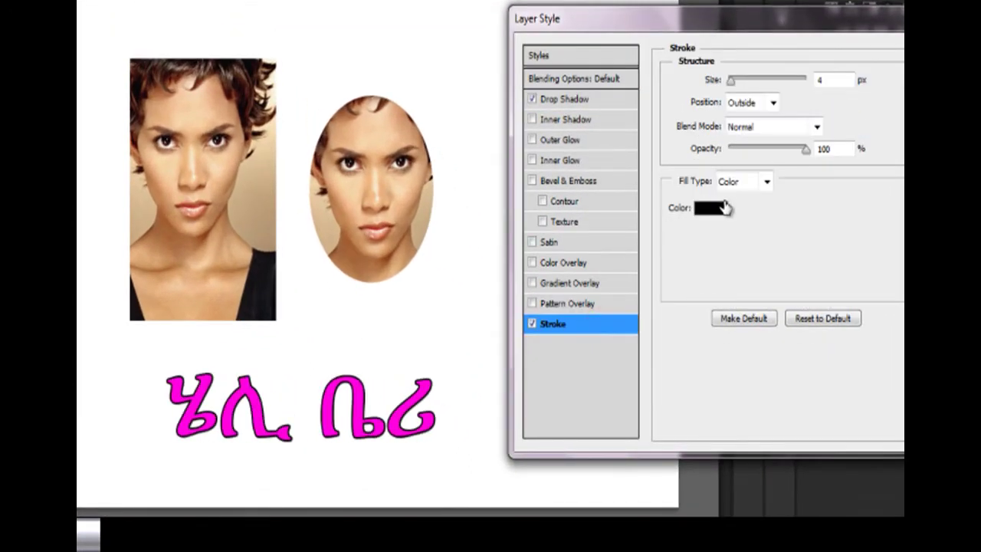
# Add a color overlay to the text layer in the skin tone #efc094, sampled from the rectangular portrait's cheek.
pyautogui.click(564, 264)
pyautogui.click(844, 83)
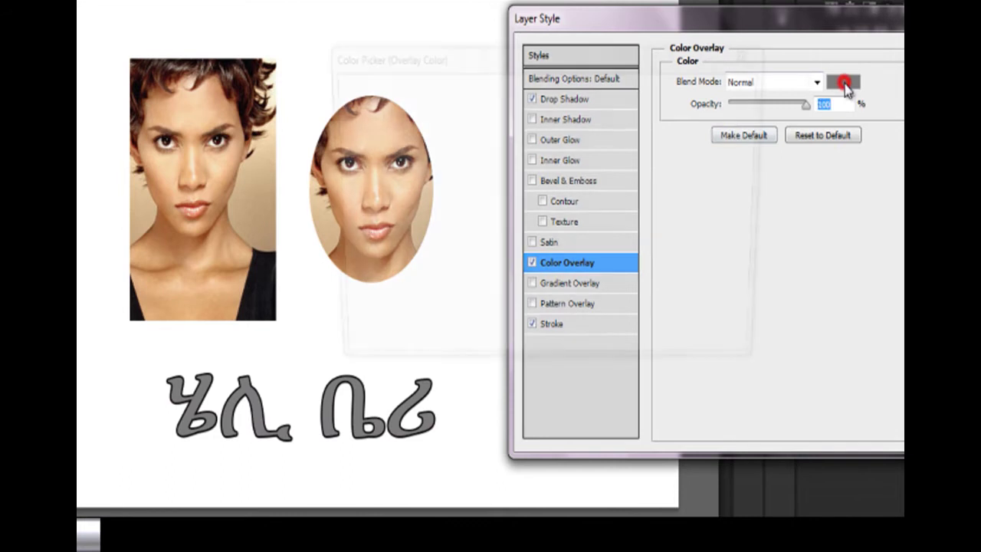
pyautogui.click(214, 178)
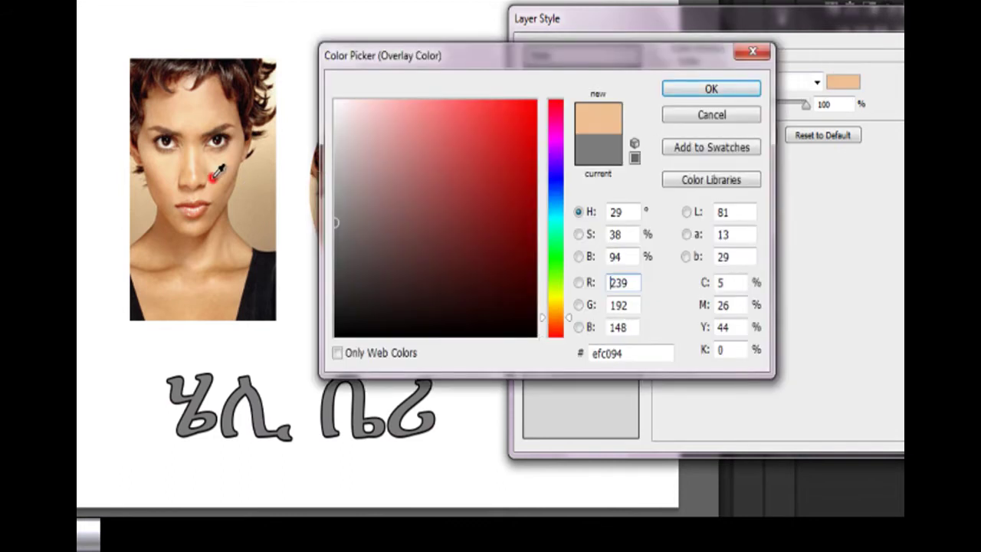
pyautogui.click(712, 88)
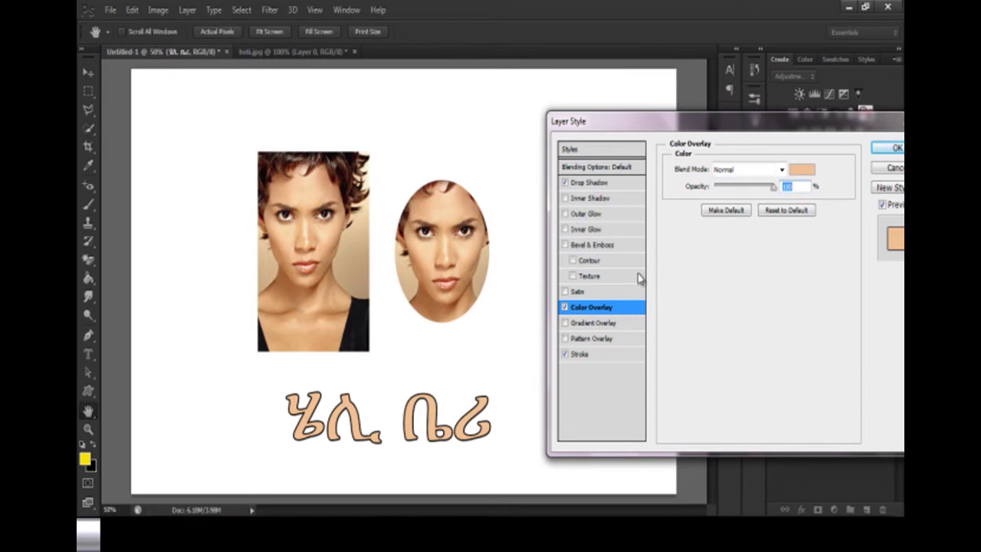
# Try Bevel & Emboss, outer glow and inner shadow on the text layer, switching each one on and off.
pyautogui.click(611, 245)
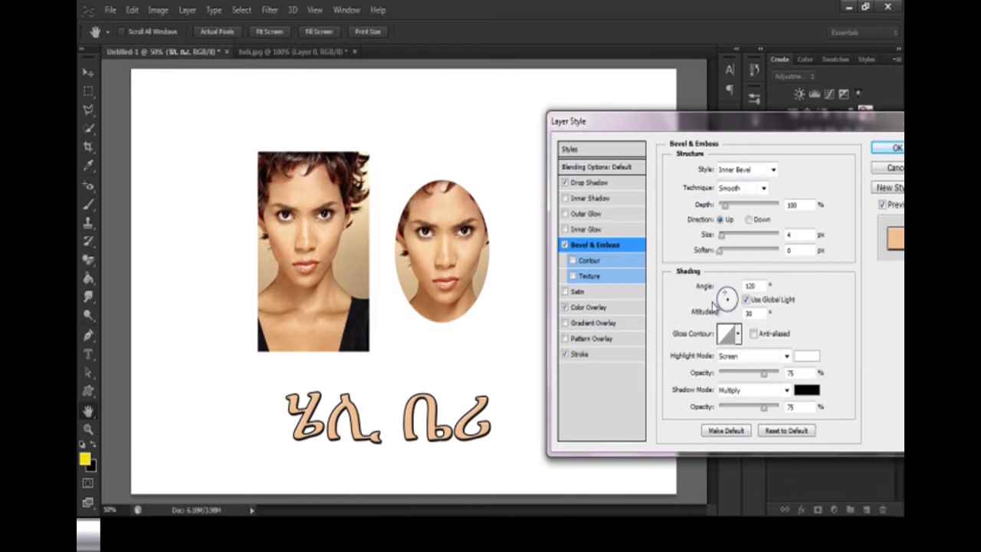
pyautogui.click(568, 215)
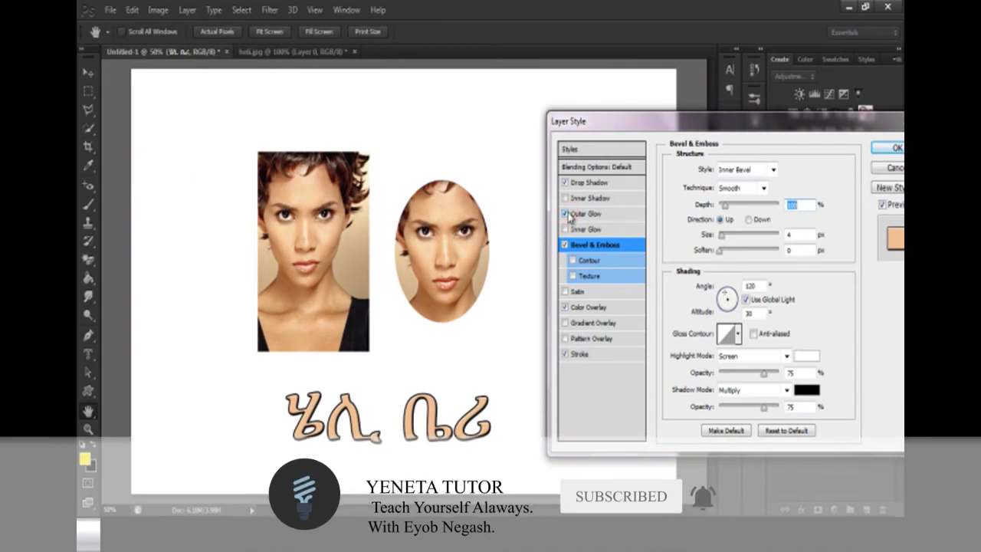
pyautogui.click(566, 213)
pyautogui.click(566, 199)
pyautogui.click(565, 244)
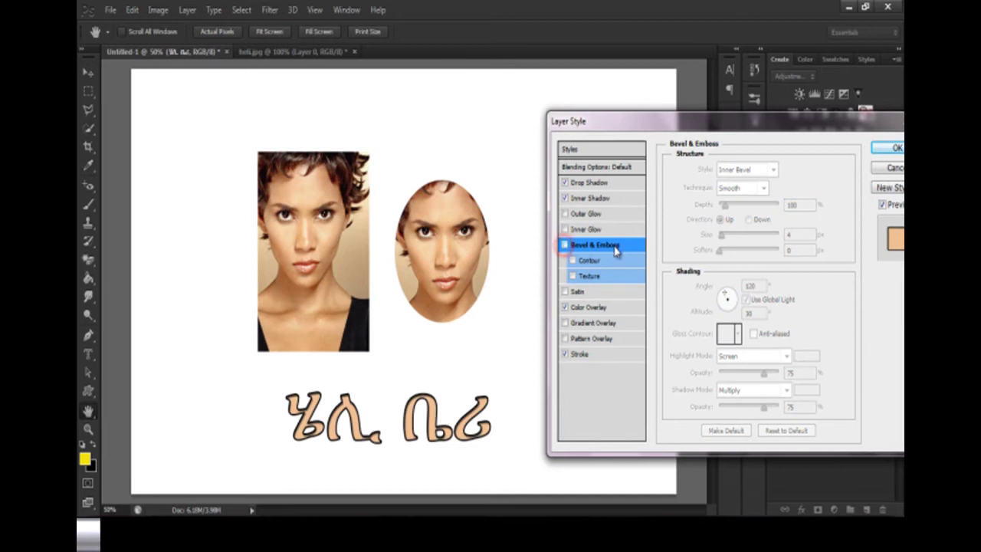
pyautogui.click(614, 202)
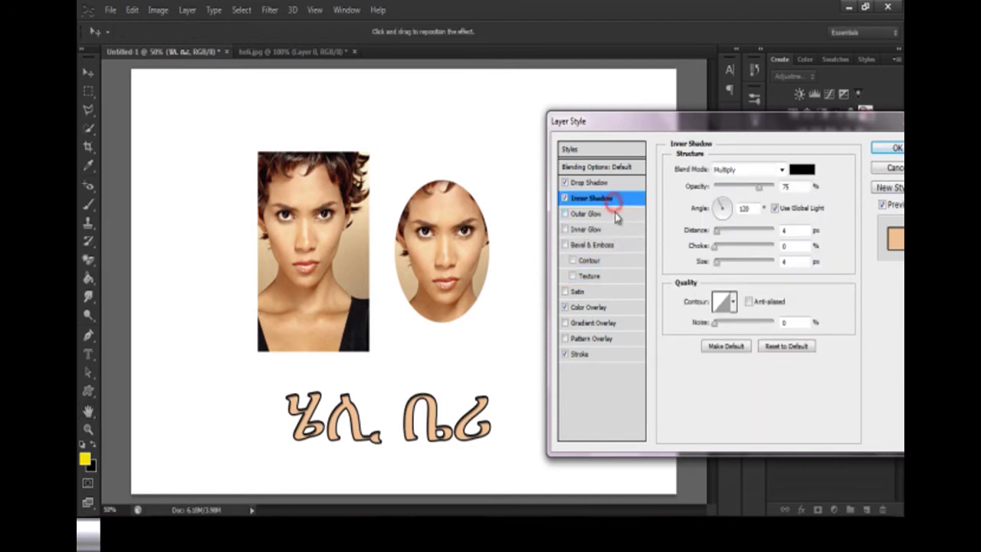
pyautogui.click(566, 199)
# Give the text layer a red (#f50101) outer glow with an enlarged size, and apply the layer styles.
pyautogui.click(574, 214)
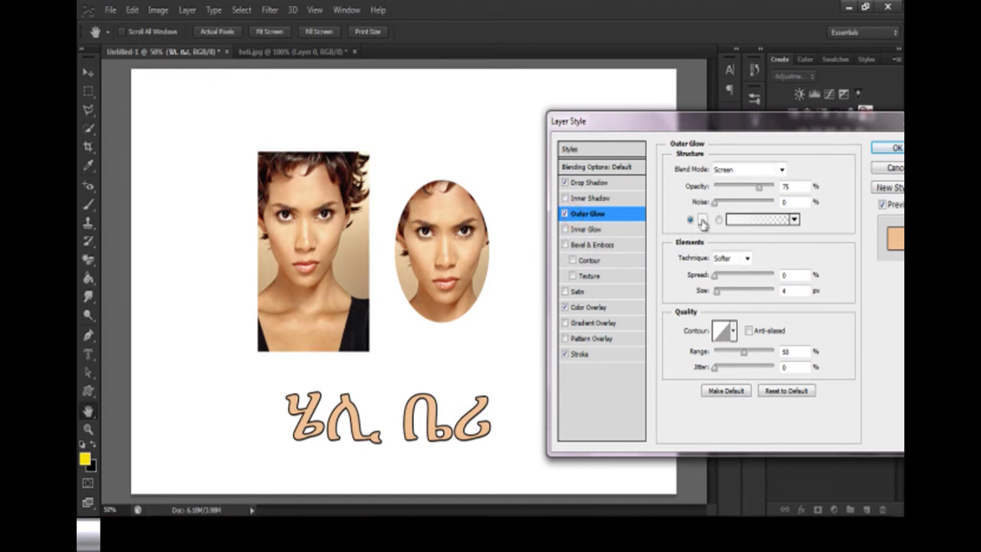
pyautogui.click(702, 222)
pyautogui.click(568, 189)
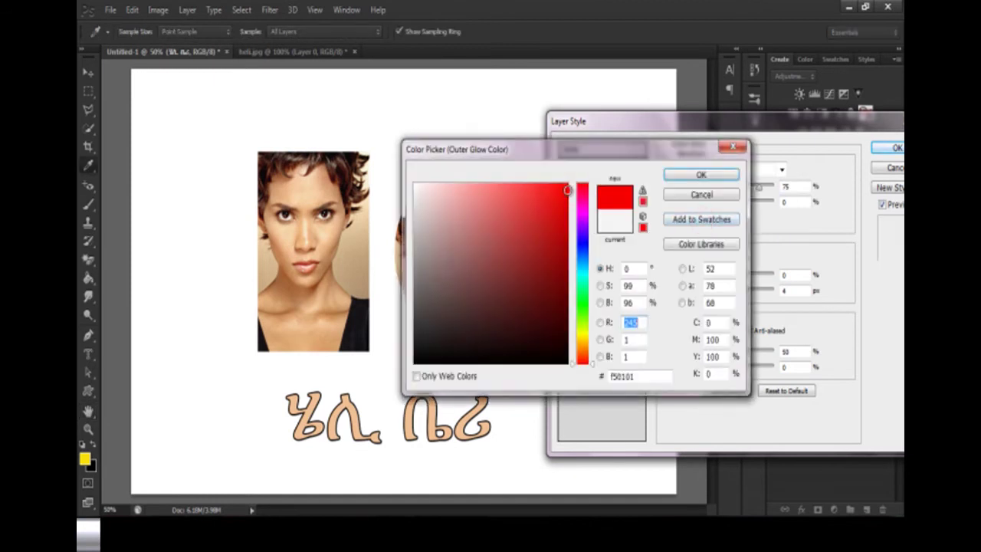
pyautogui.click(683, 174)
pyautogui.moveTo(716, 292); pyautogui.dragTo(729, 297)
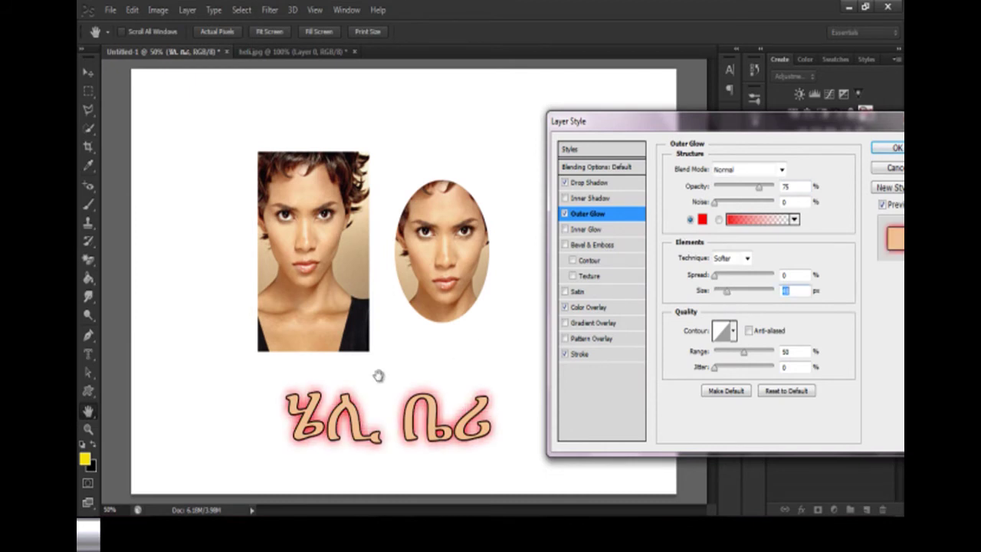
pyautogui.click(895, 146)
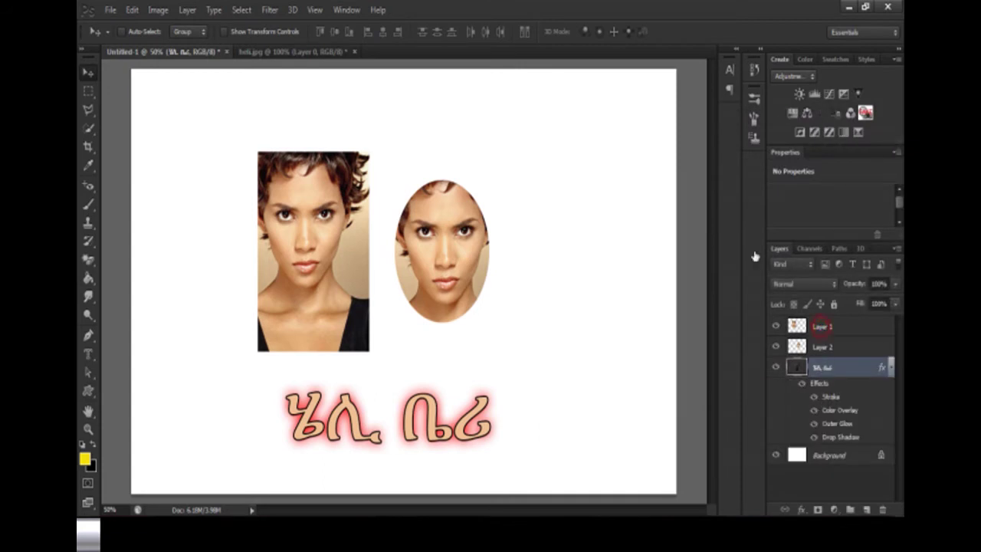
# Convert the rectangular portrait on Layer 1 to black and white with the Default preset.
pyautogui.click(821, 328)
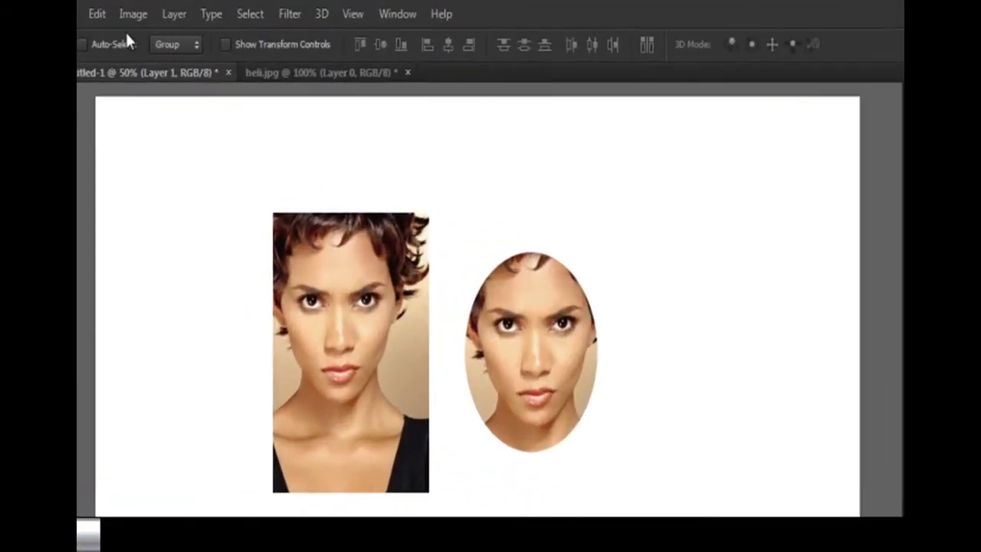
pyautogui.click(144, 12)
pyautogui.moveTo(163, 58)
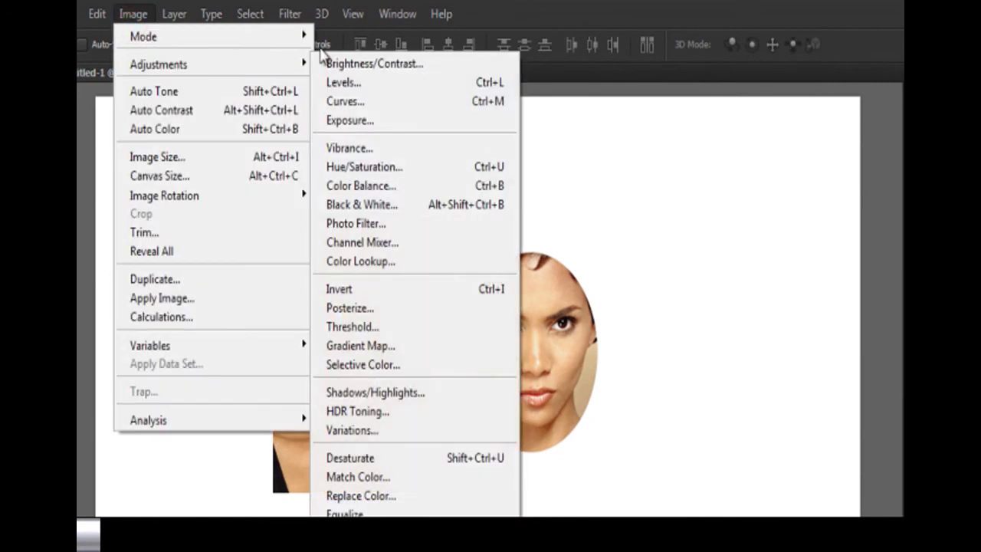
pyautogui.moveTo(312, 64)
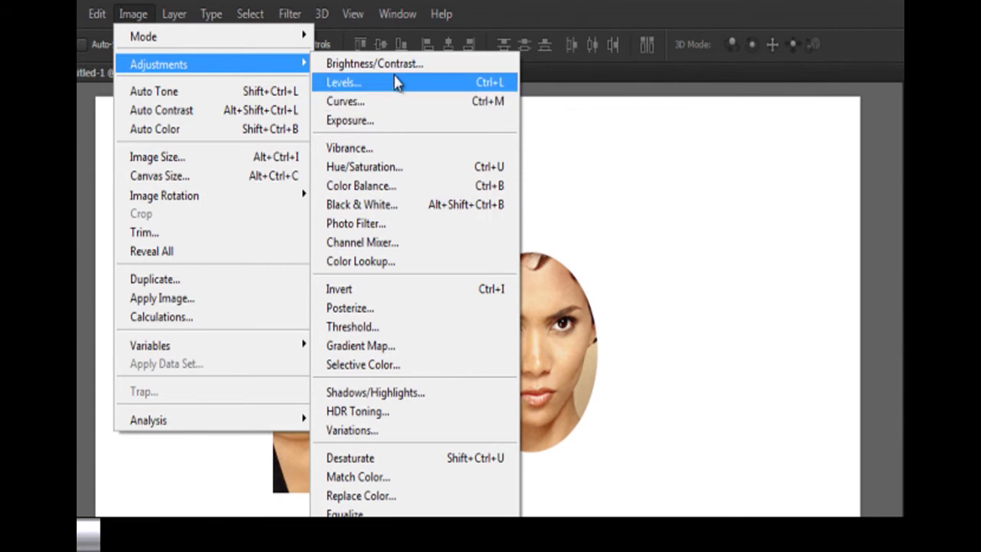
pyautogui.click(397, 203)
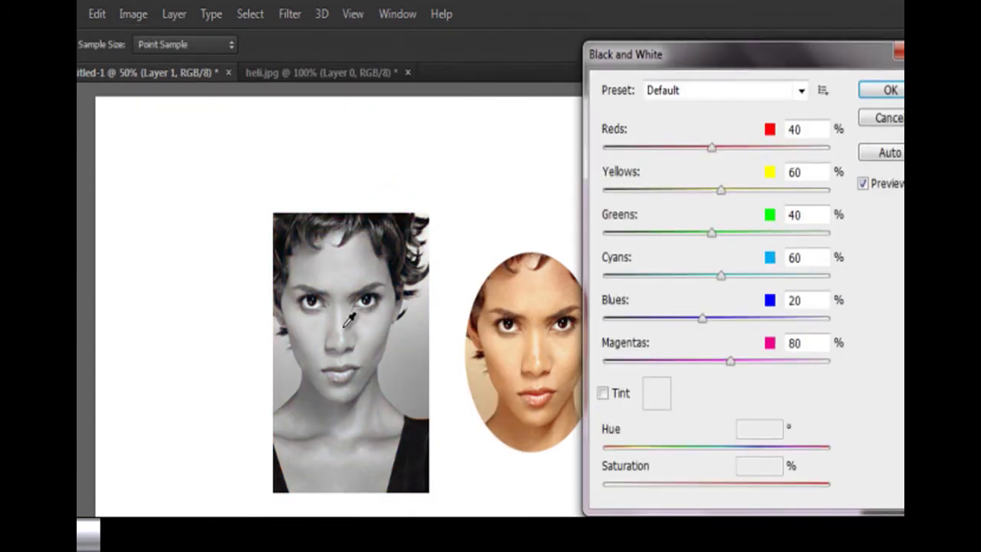
pyautogui.click(882, 91)
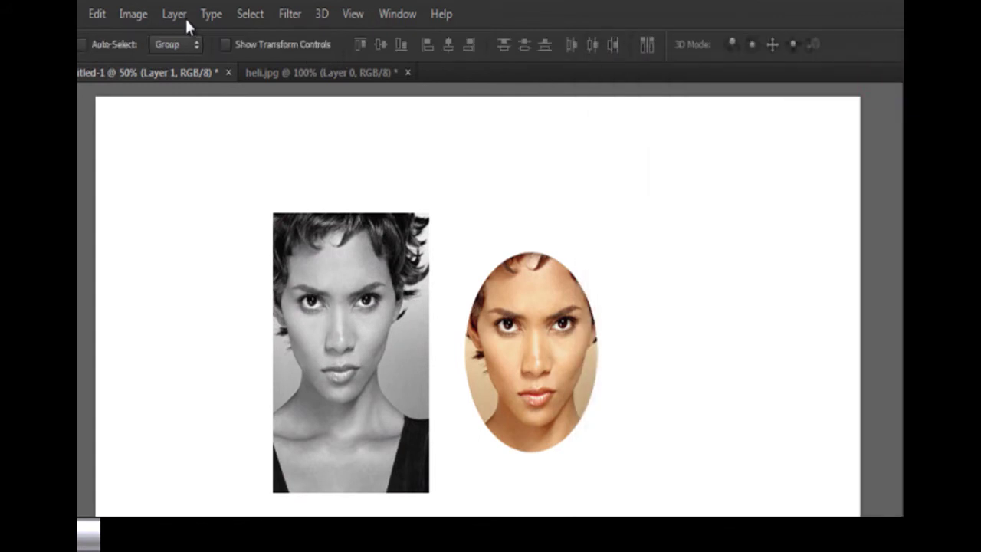
# Try the Threshold adjustment on Layer 1, discard it and undo the black-and-white conversion.
pyautogui.click(134, 14)
pyautogui.moveTo(285, 64)
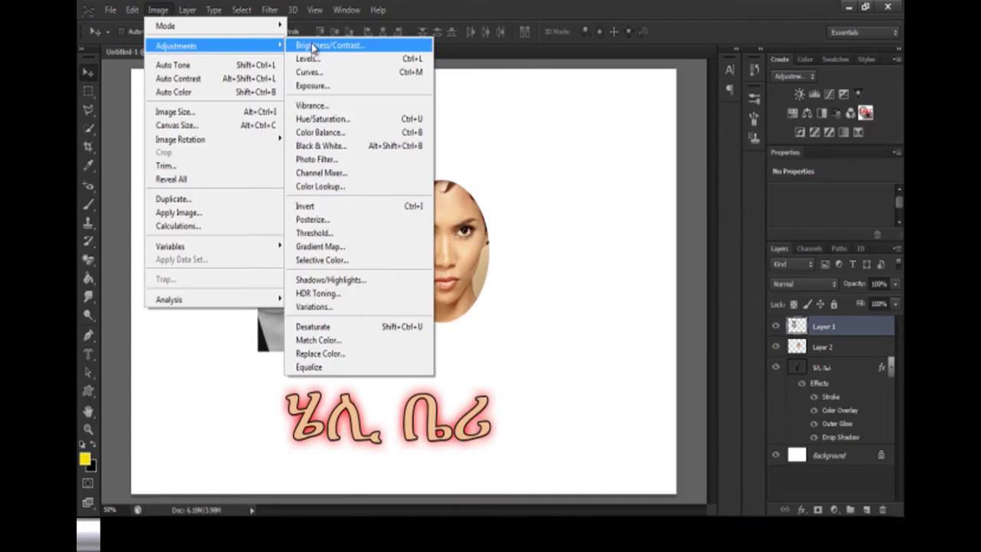
pyautogui.click(347, 235)
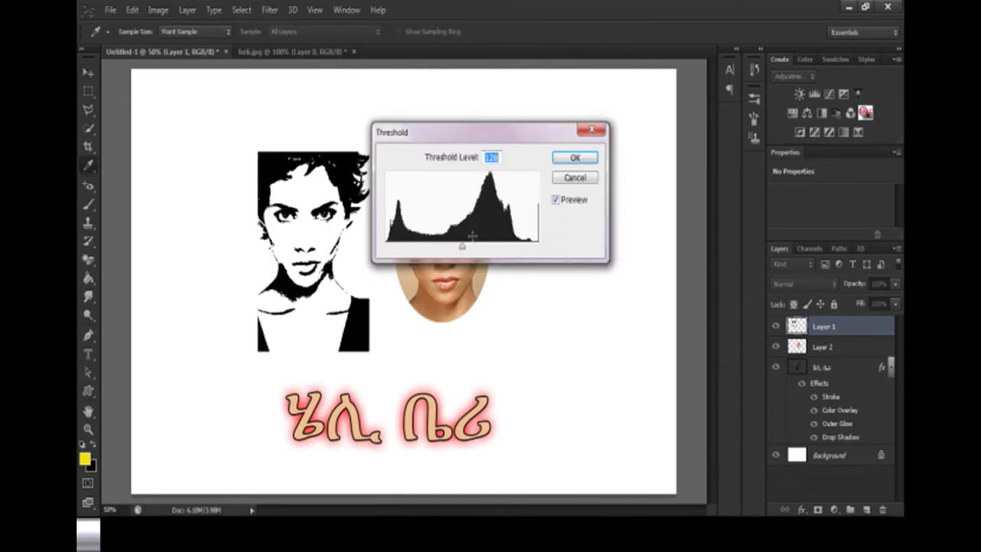
pyautogui.click(573, 178)
pyautogui.hotkey('alt', '[')
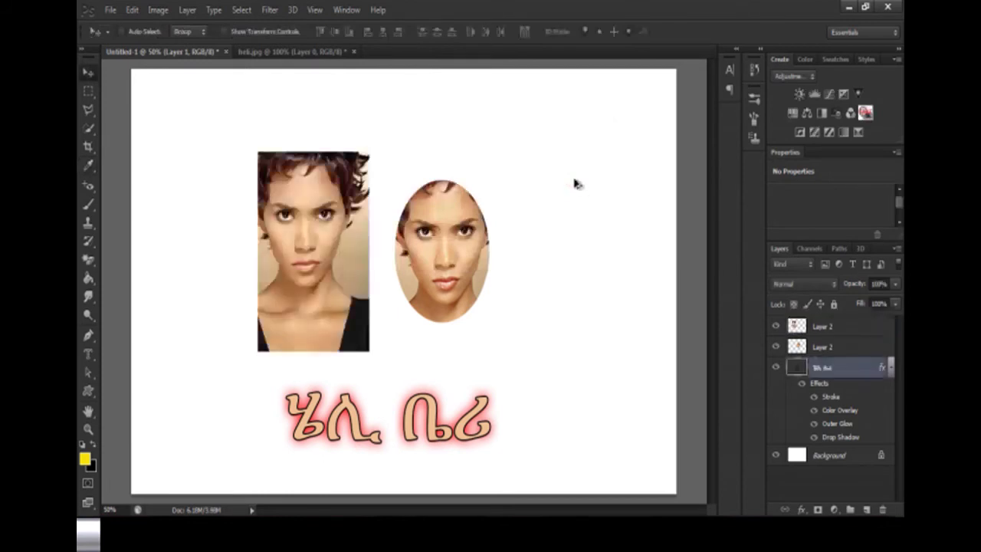
# Preview the Colored Pencil filter on Layer 2's oval portrait, and switch to Cutout with its number of levels set to 7.
pyautogui.click(269, 9)
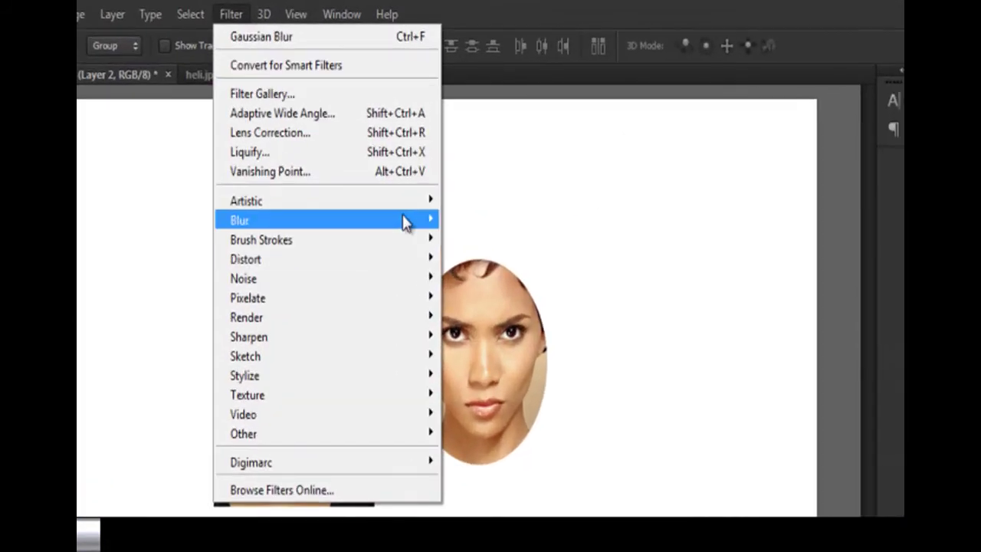
pyautogui.moveTo(407, 202)
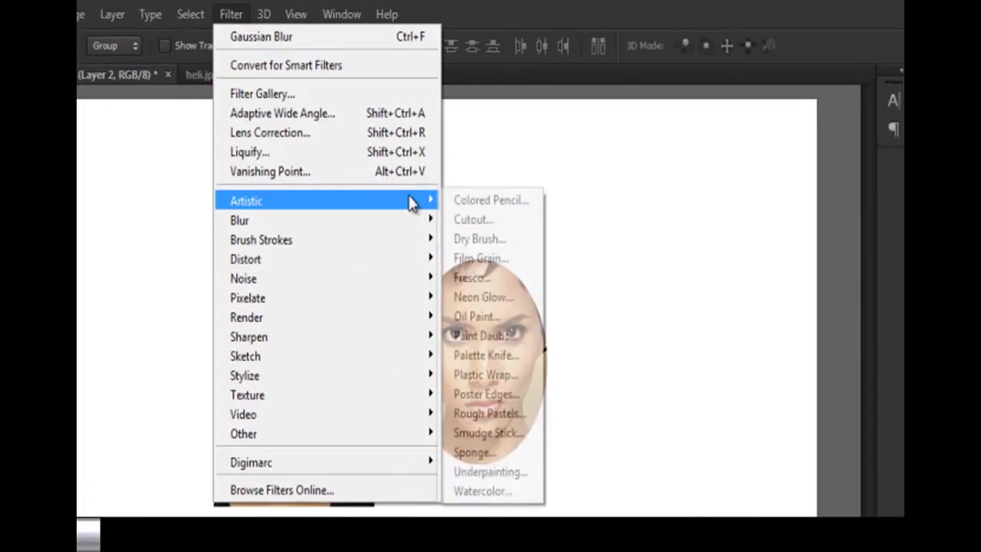
pyautogui.click(455, 201)
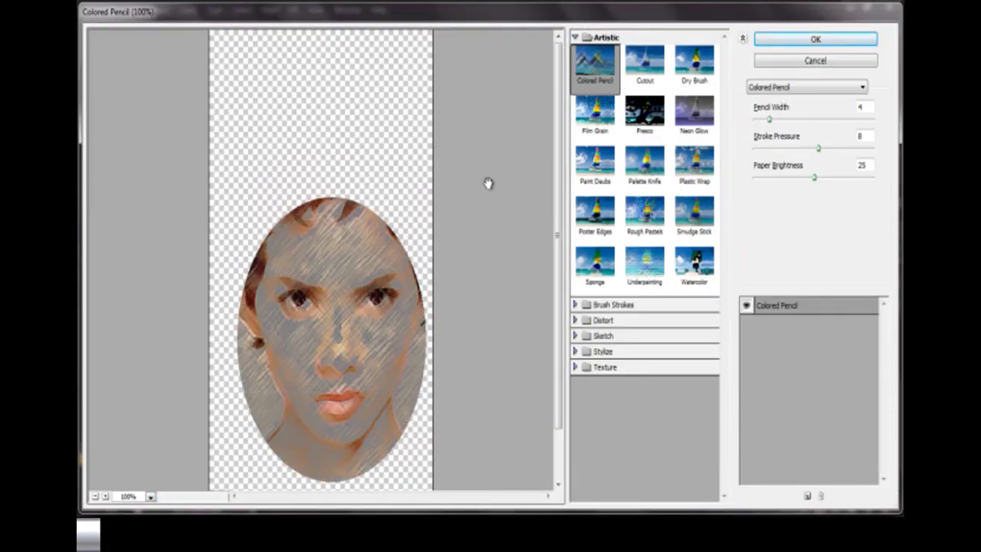
pyautogui.click(648, 80)
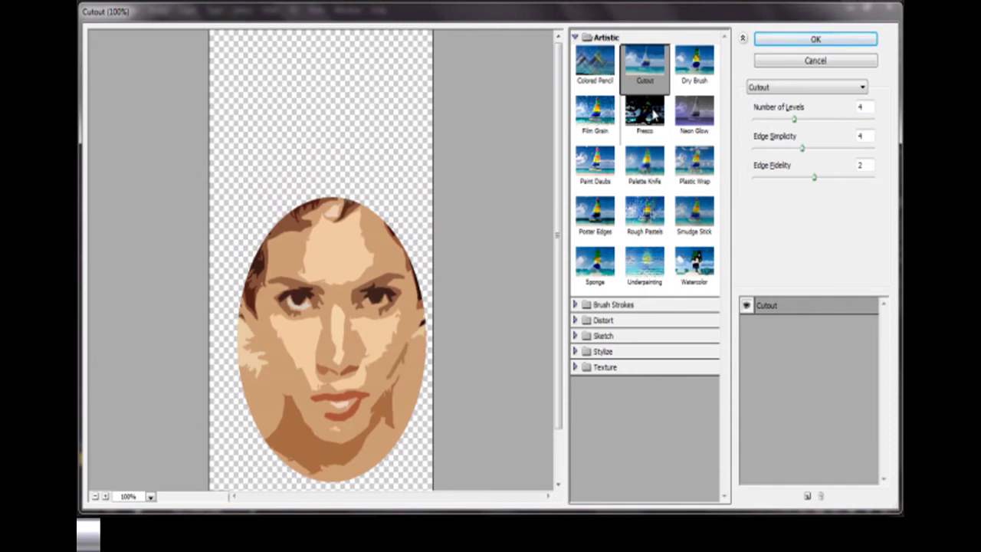
pyautogui.moveTo(795, 120)
pyautogui.mouseDown()
pyautogui.moveTo(781, 121)
pyautogui.moveTo(861, 136)
pyautogui.moveTo(859, 146)
pyautogui.mouseUp()
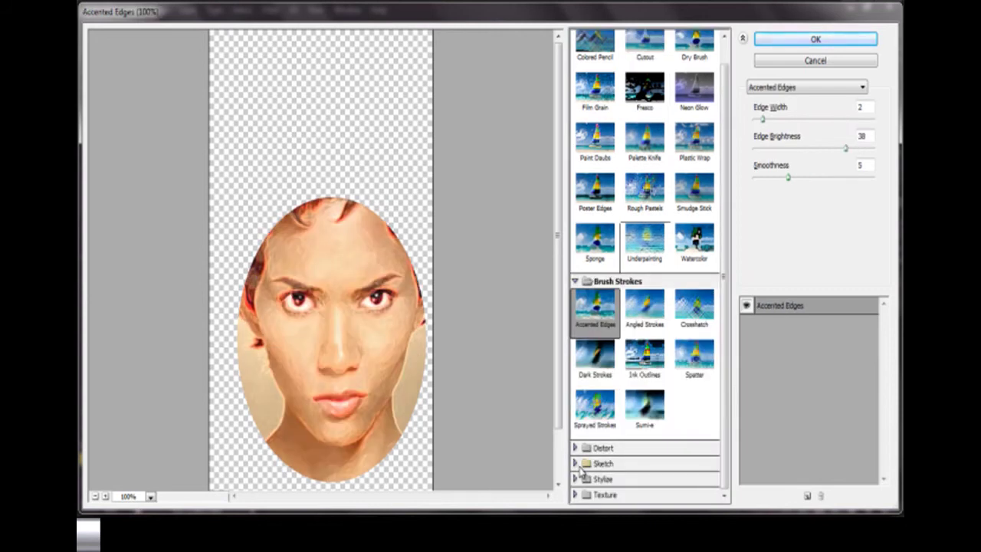
# Try the Bas Relief and Water Paper sketch filters on the oval portrait.
pyautogui.click(579, 464)
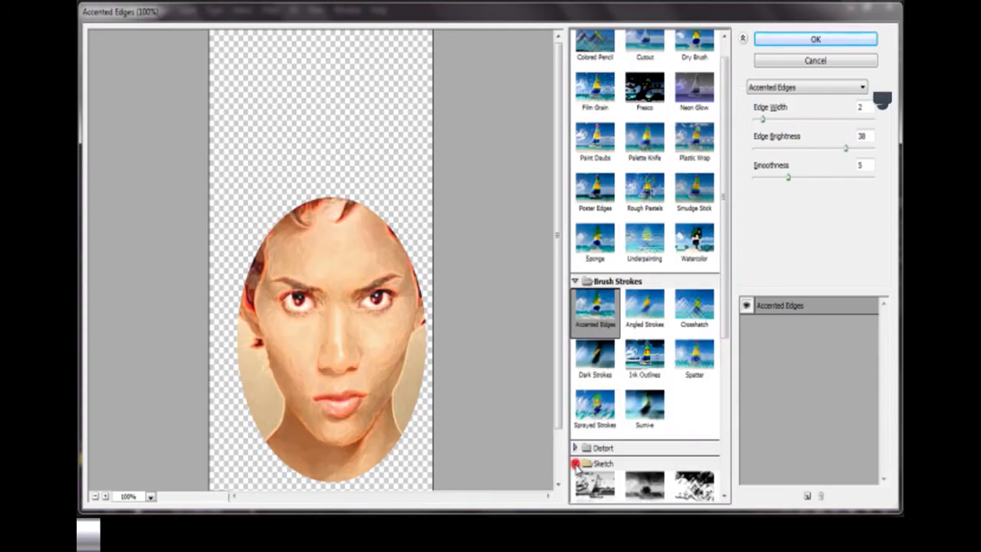
pyautogui.click(594, 485)
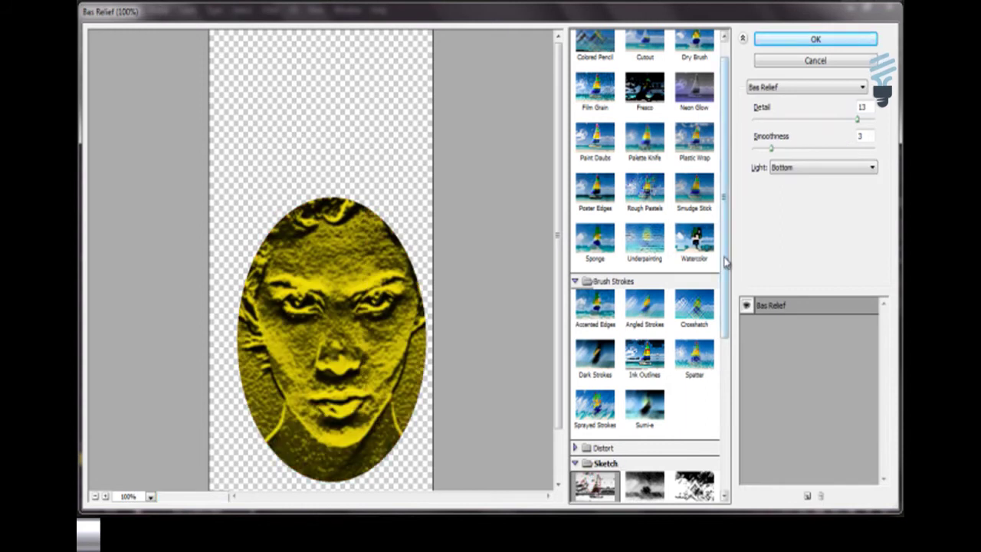
pyautogui.moveTo(724, 259); pyautogui.dragTo(725, 466)
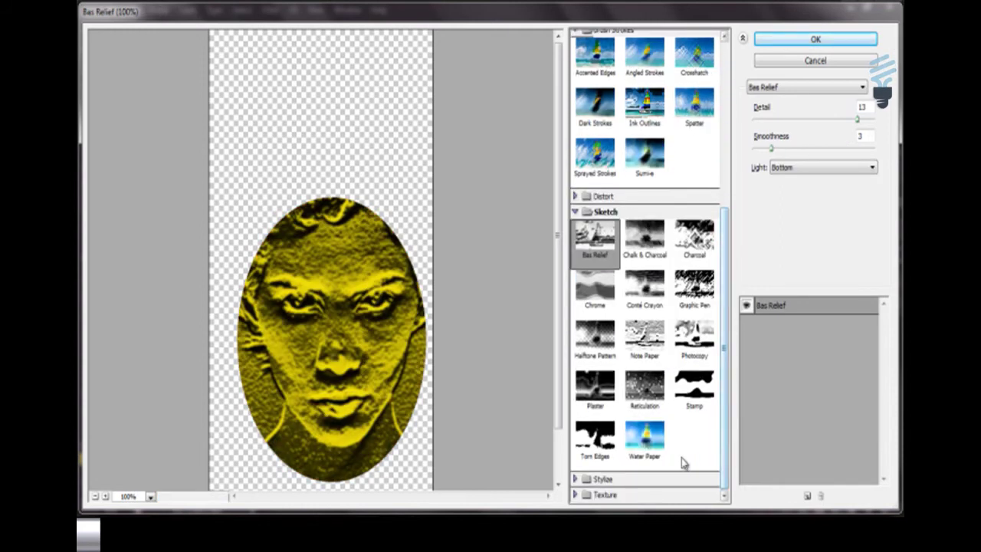
pyautogui.click(658, 456)
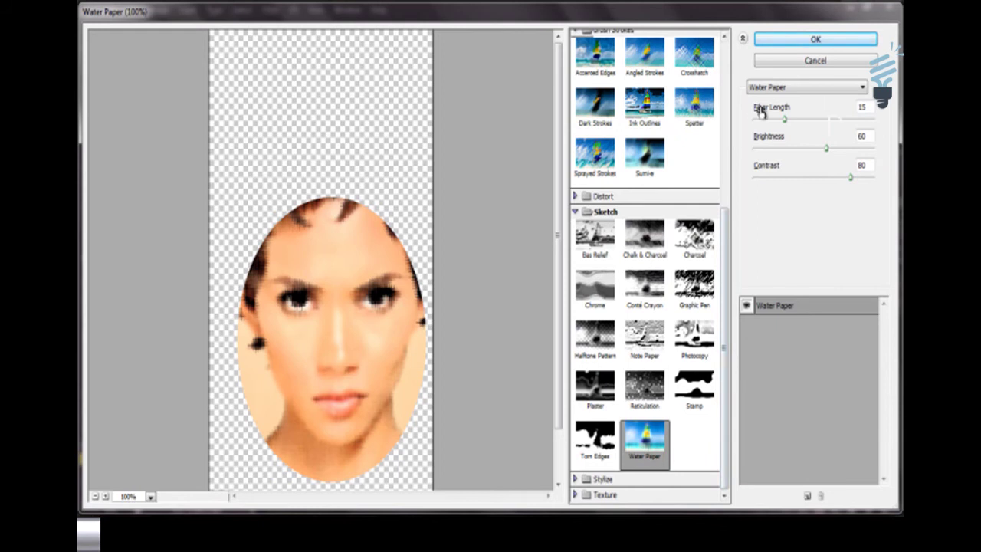
# Preview Colored Pencil once more and apply the Cutout filter to the oval portrait.
pyautogui.moveTo(727, 228); pyautogui.dragTo(724, 46)
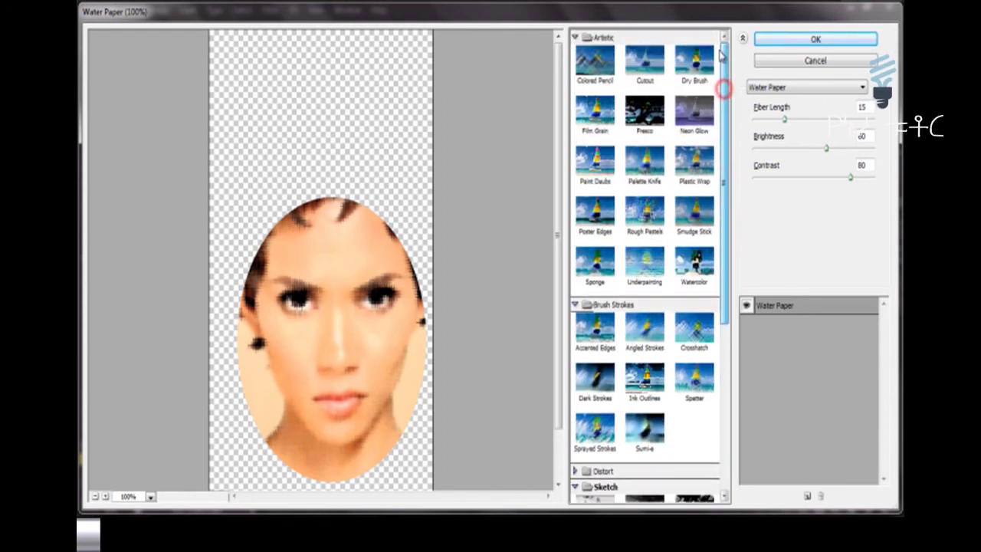
pyautogui.click(602, 73)
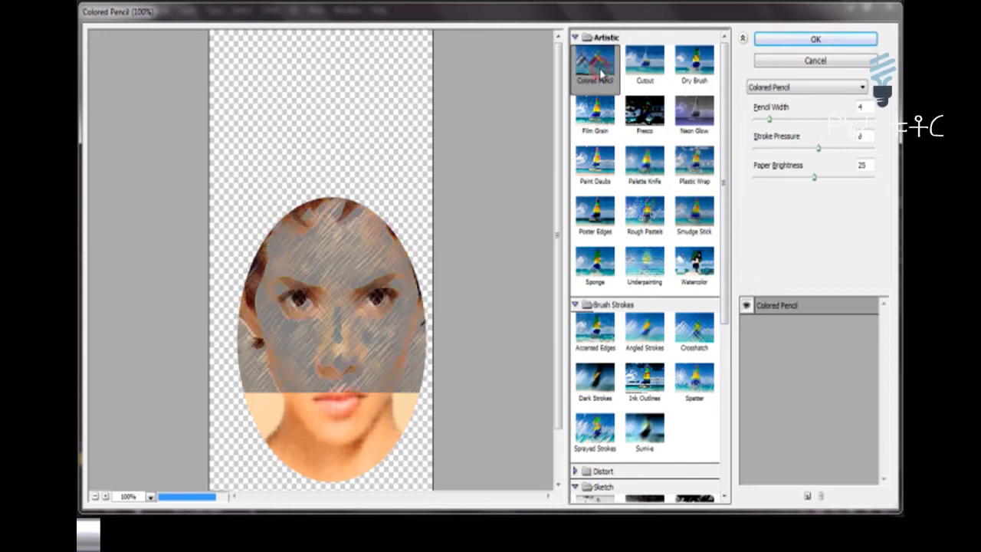
pyautogui.click(645, 77)
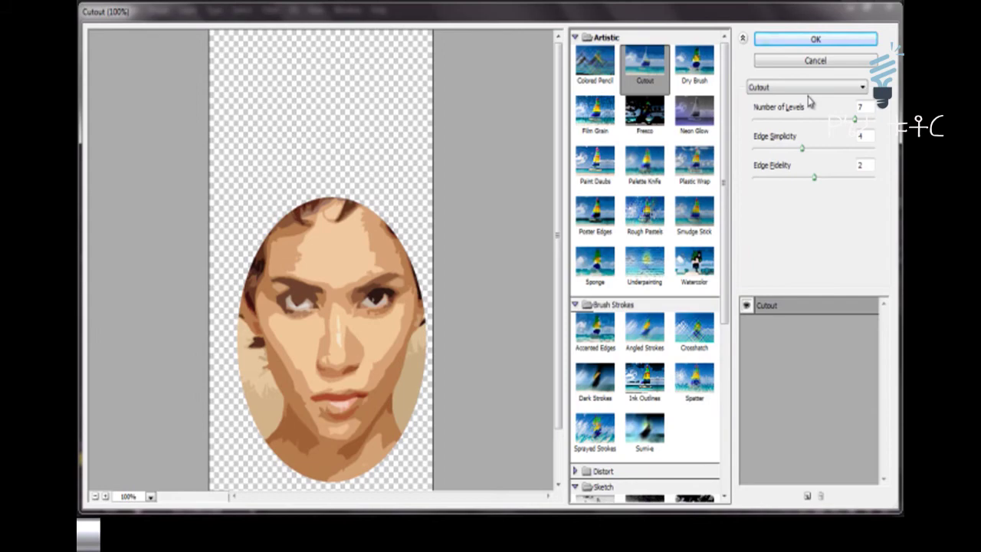
pyautogui.click(814, 41)
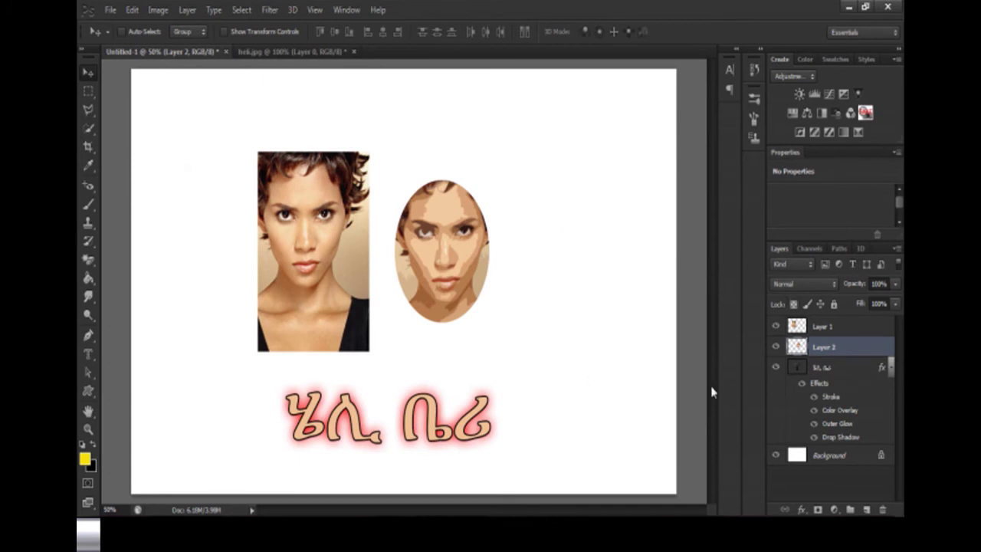
# Clear all layer style effects from the Amharic text layer.
pyautogui.click(835, 398)
pyautogui.rightClick(834, 398)
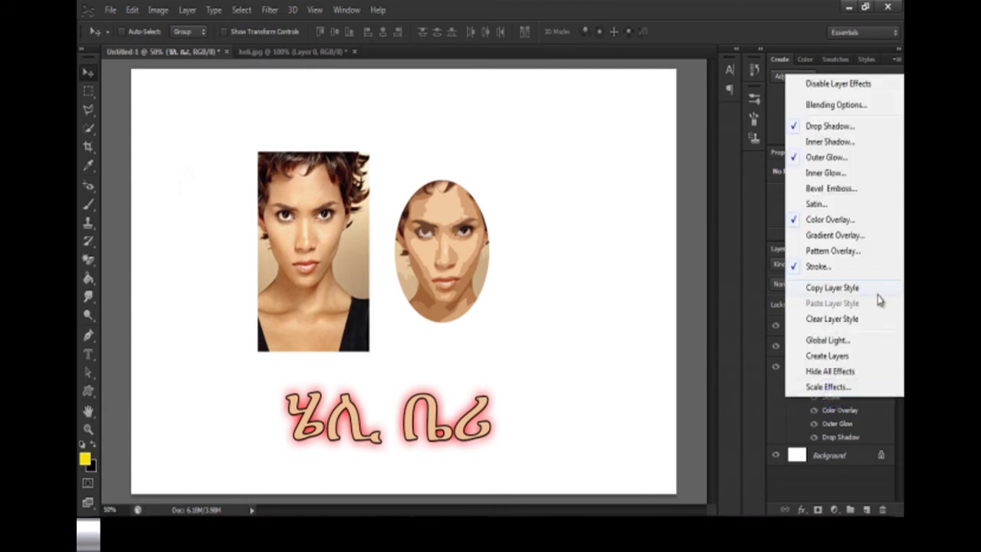
pyautogui.click(834, 288)
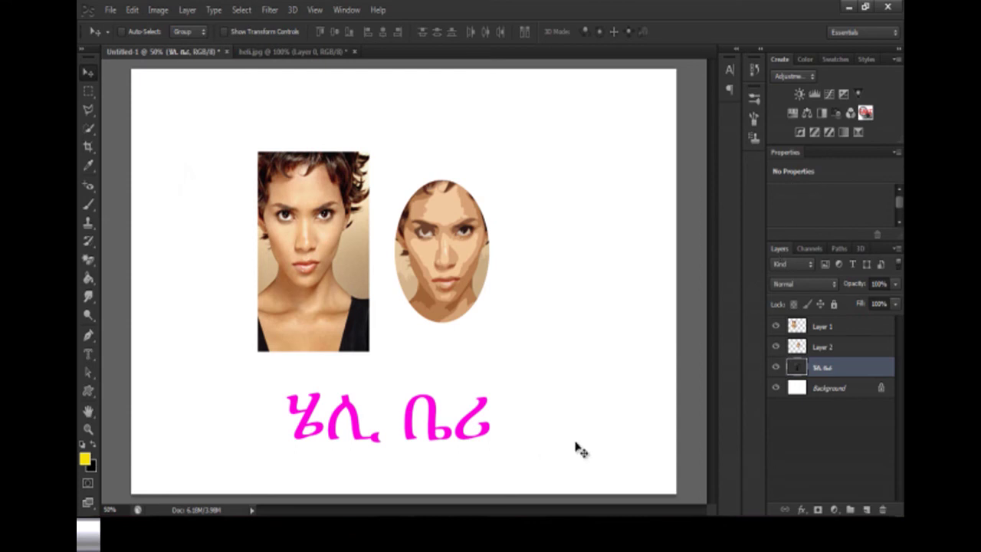
# Show the preset layer styles, try the outer glow and blue gradient presets on the text layer, and undo them.
pyautogui.click(864, 59)
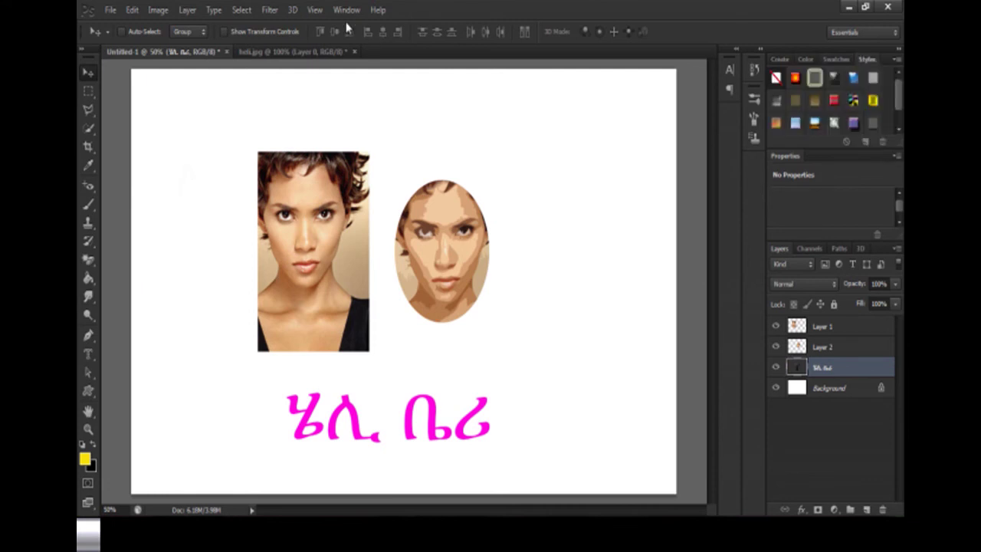
pyautogui.click(346, 9)
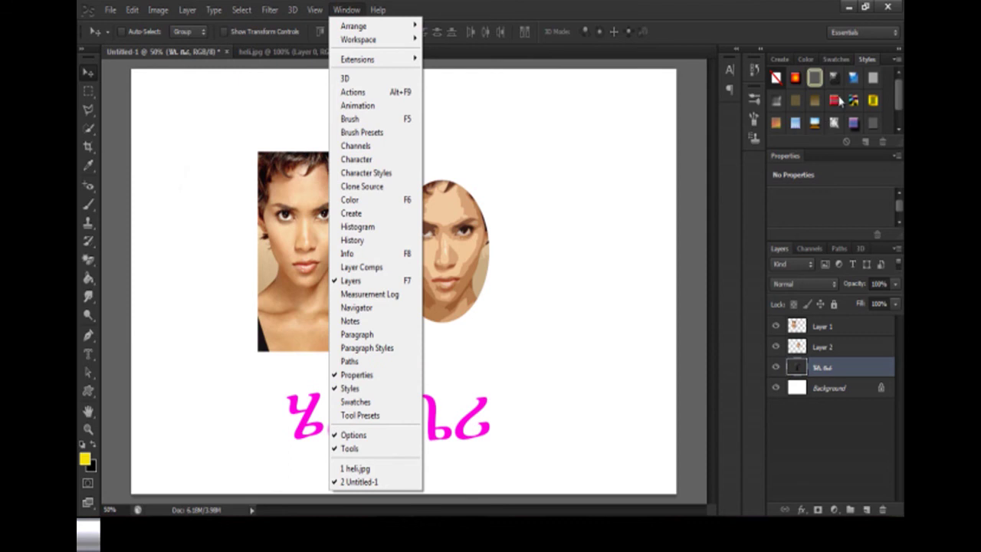
pyautogui.click(812, 86)
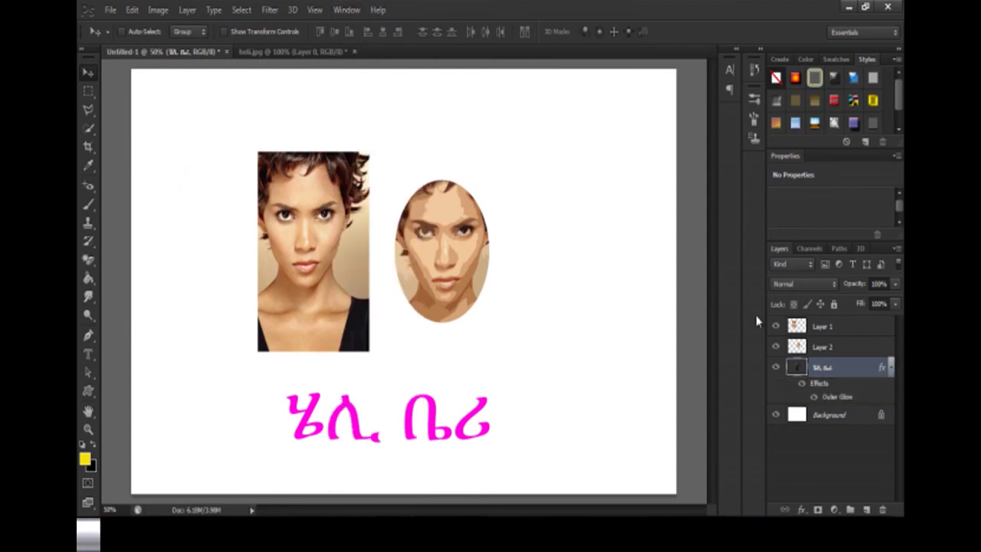
pyautogui.click(854, 78)
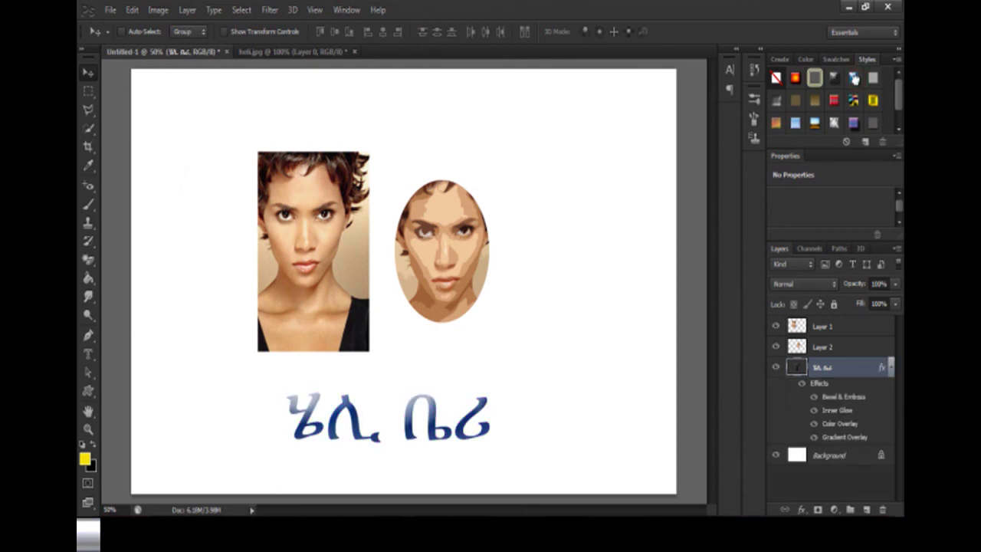
pyautogui.hotkey('ctrl', 'z')
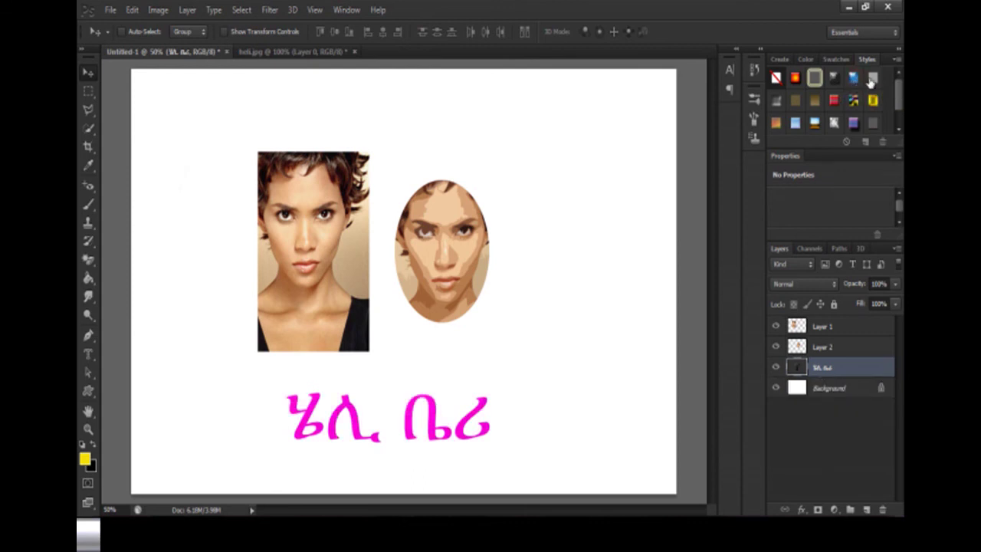
# Replace the available preset styles with the Text Effects 2 set.
pyautogui.click(897, 61)
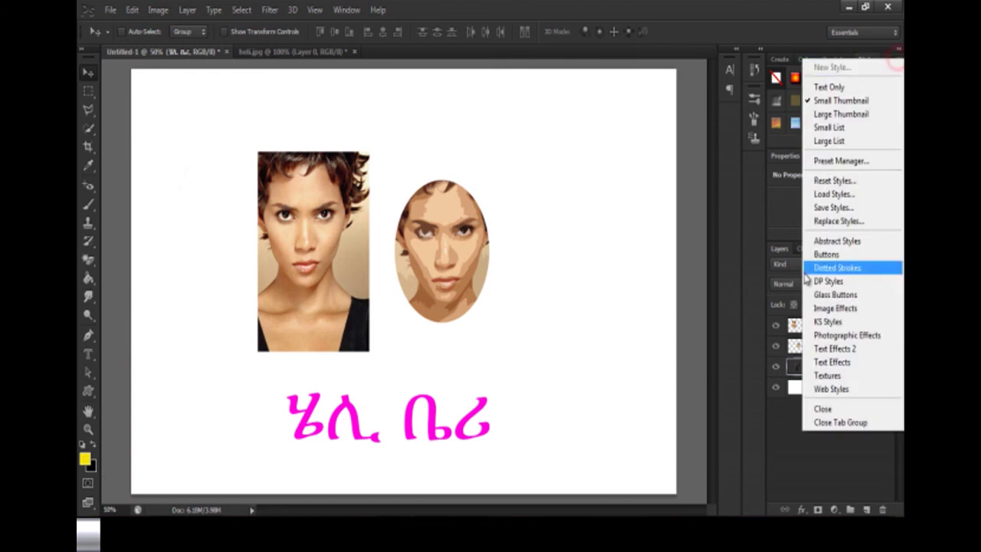
pyautogui.click(840, 349)
pyautogui.click(449, 211)
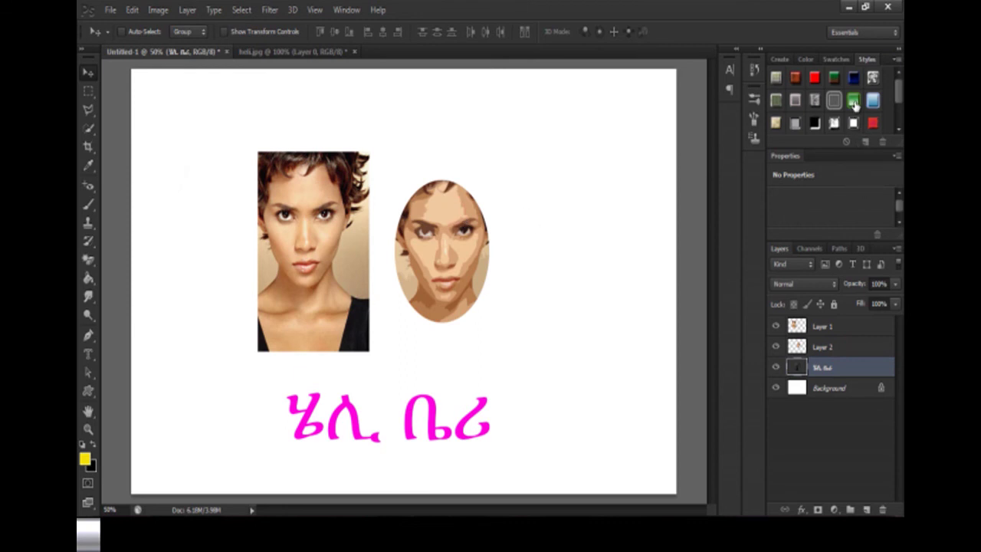
# Try the glossy green, black-and-white, grey patterned and red preset styles on the text layer, undoing each one.
pyautogui.click(855, 101)
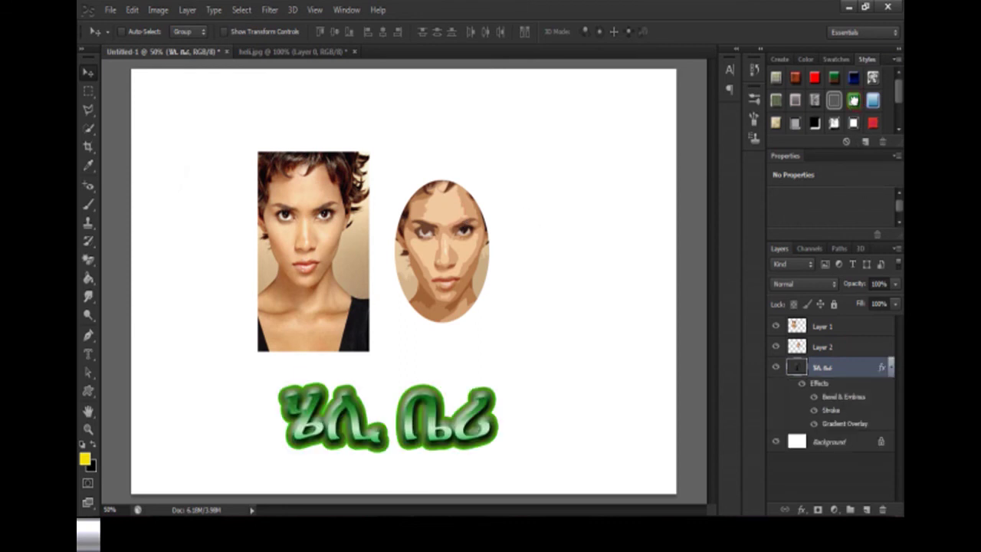
pyautogui.hotkey('ctrl', 'z')
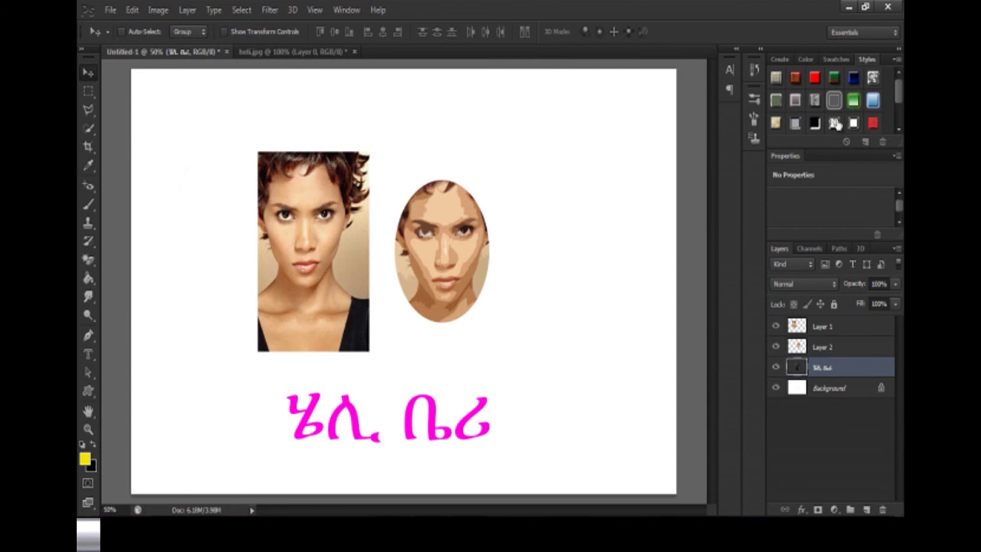
pyautogui.click(835, 122)
pyautogui.hotkey('ctrl', 'z')
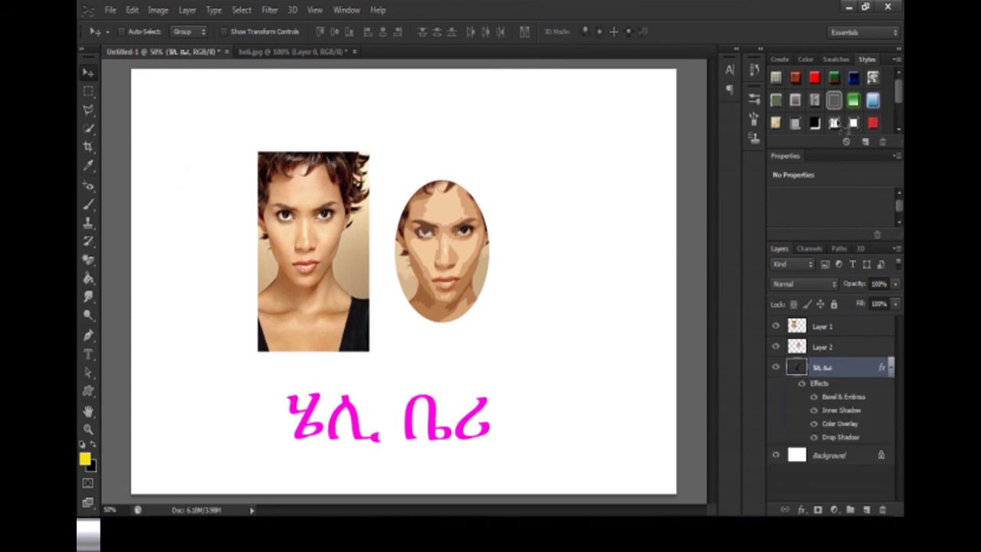
pyautogui.click(777, 79)
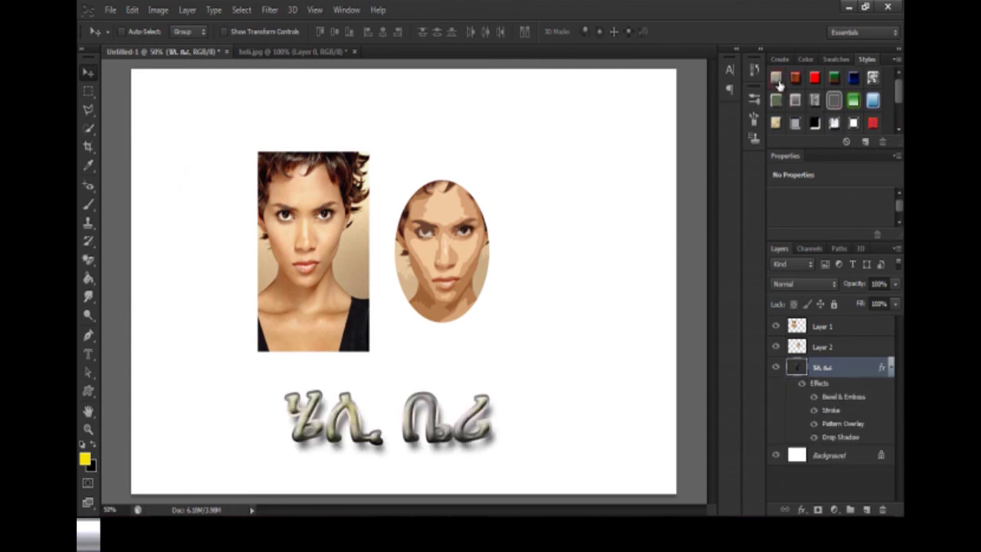
pyautogui.hotkey('ctrl', 'z')
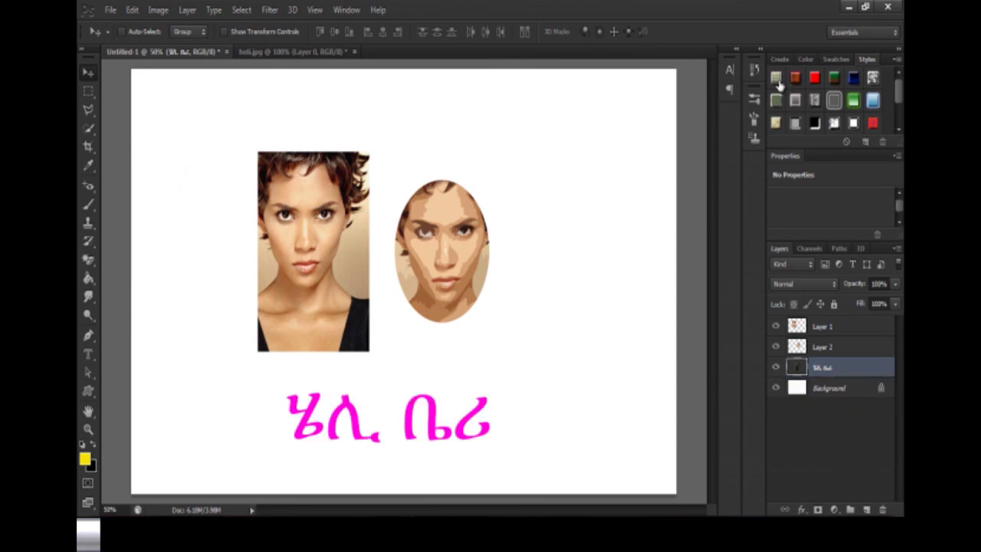
pyautogui.click(873, 123)
pyautogui.hotkey('ctrl', 'z')
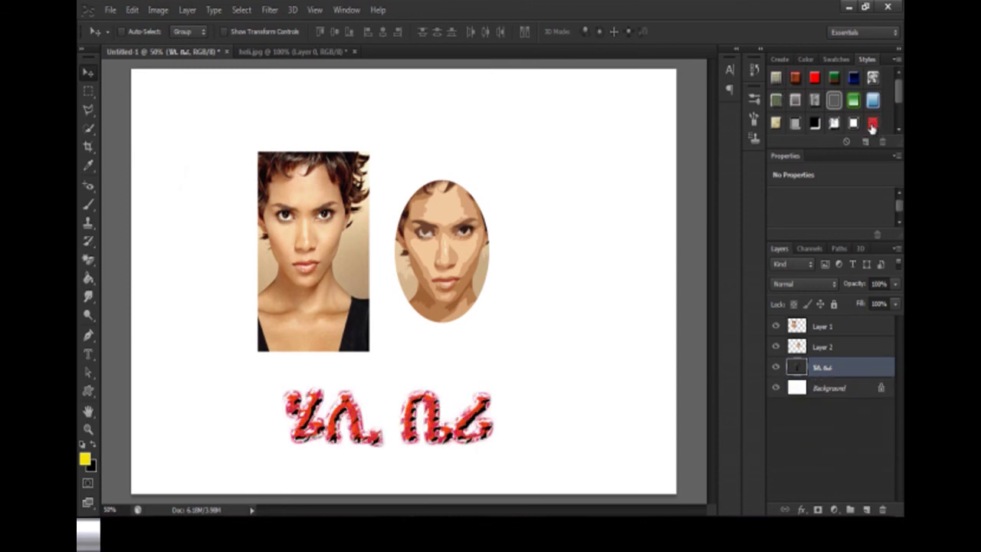